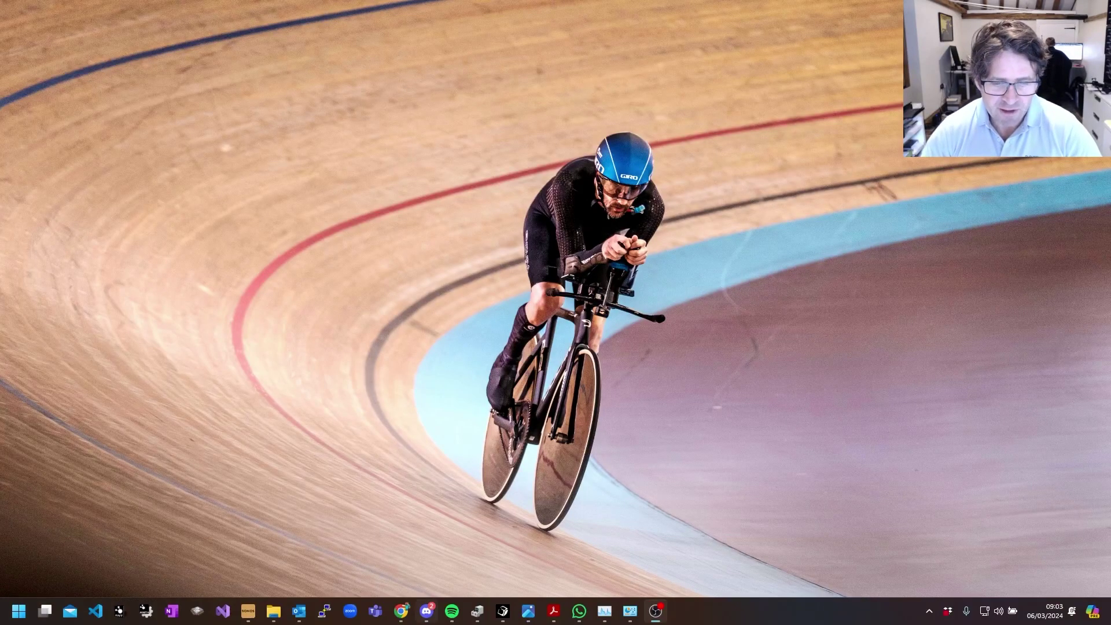
Download Aerosensor_Analysis_V4.7.zip from the Excel Tools page of the Aerosensor support site's Downloads section
left_click(402, 613)
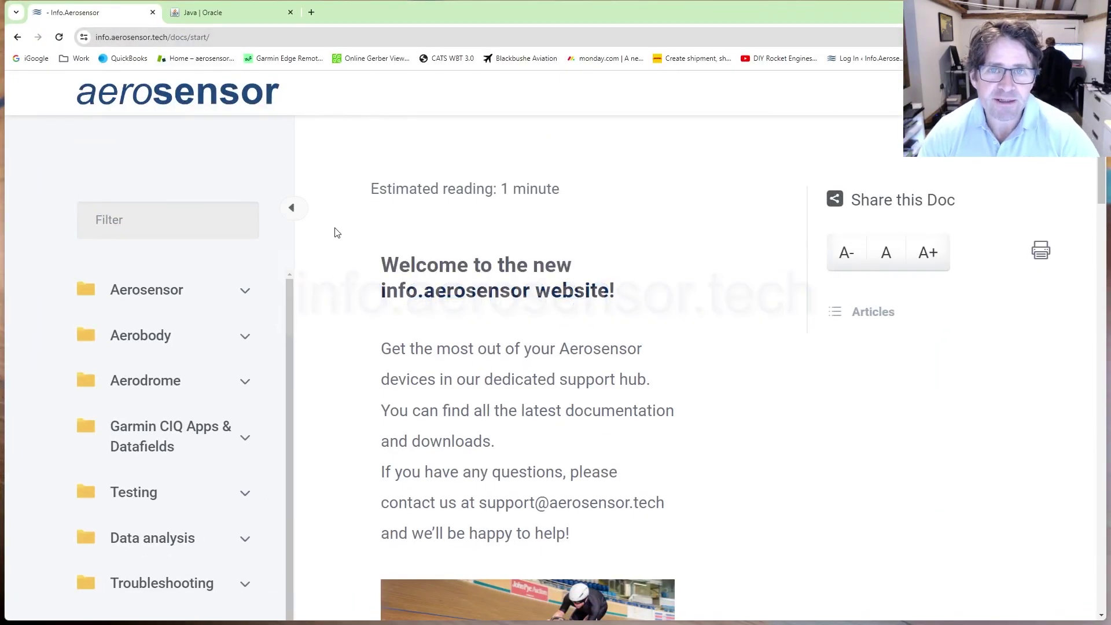
scroll(325, 238, "down", 2)
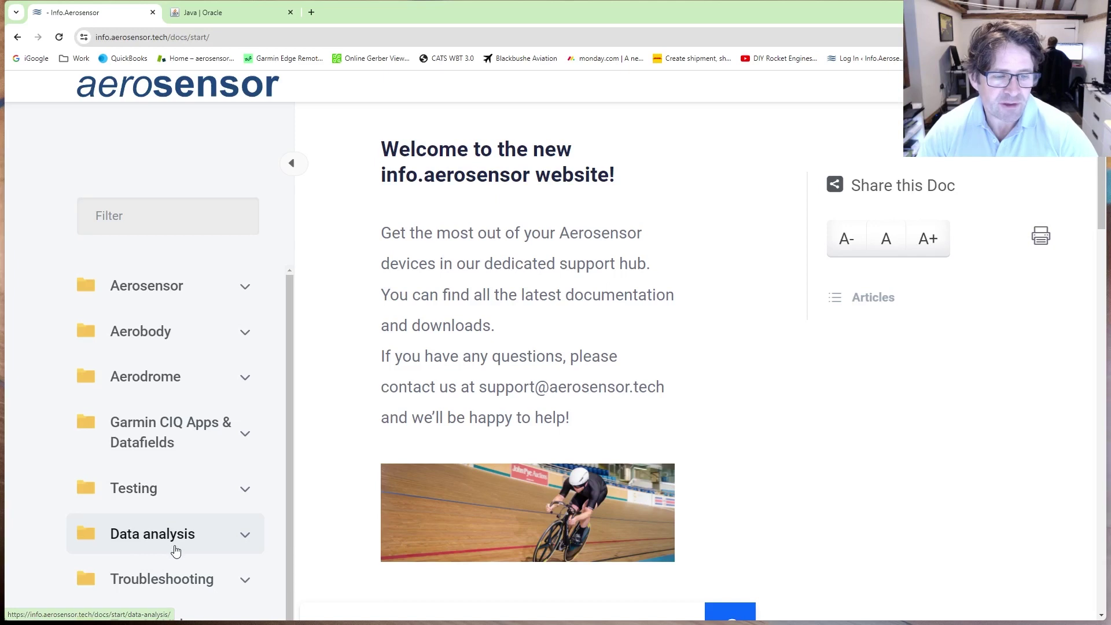
scroll(174, 547, "down", 1)
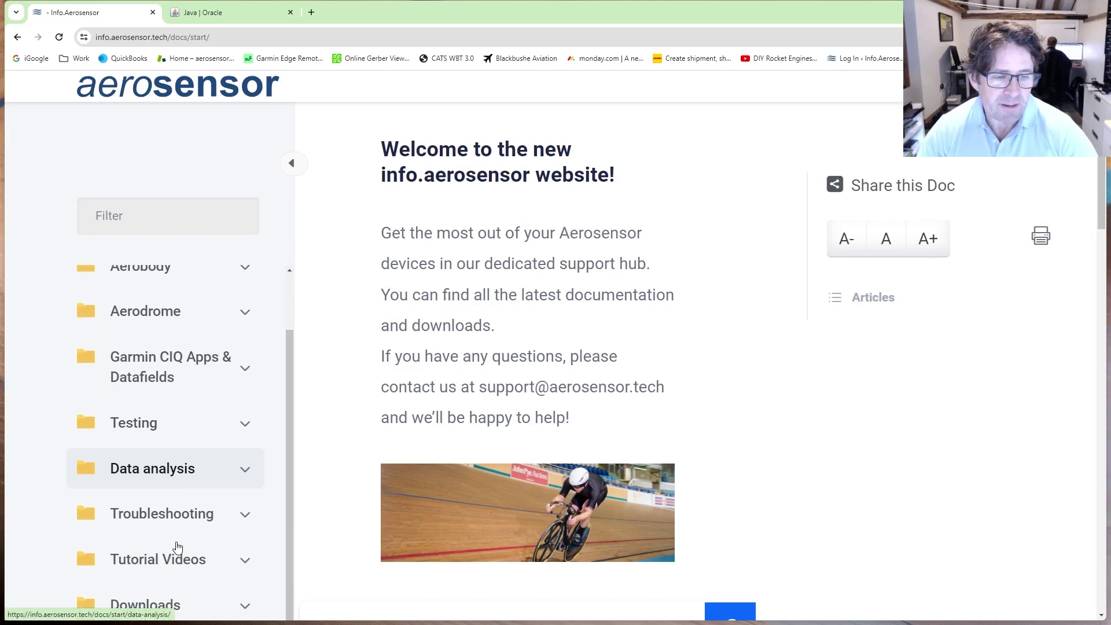
left_click(167, 604)
scroll(451, 405, "down", 1)
left_click(453, 408)
scroll(594, 434, "down", 2)
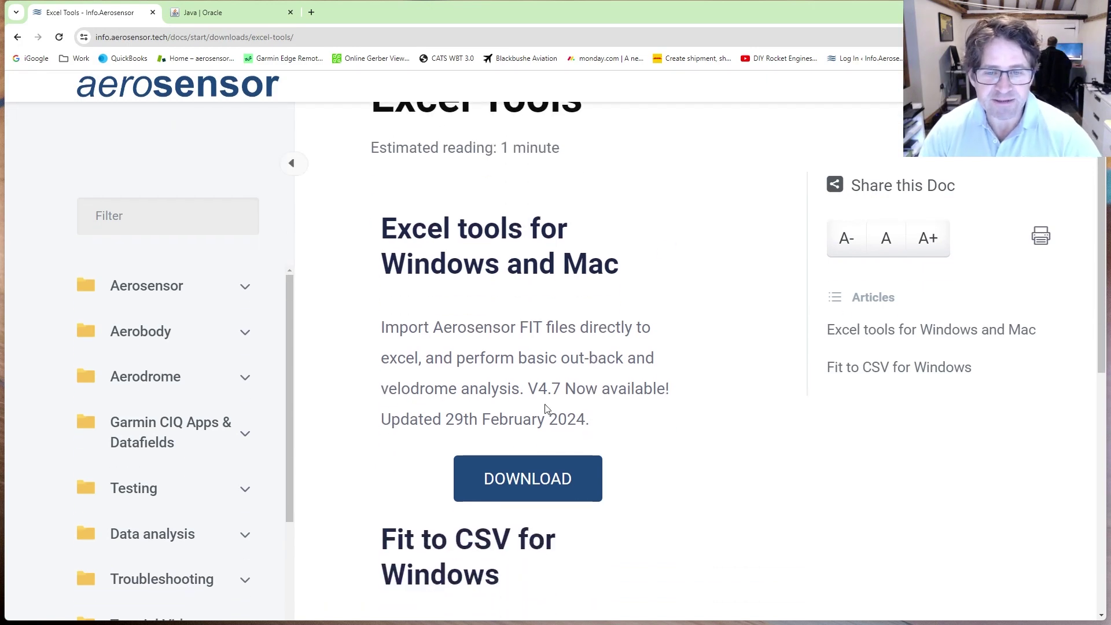
left_click(518, 484)
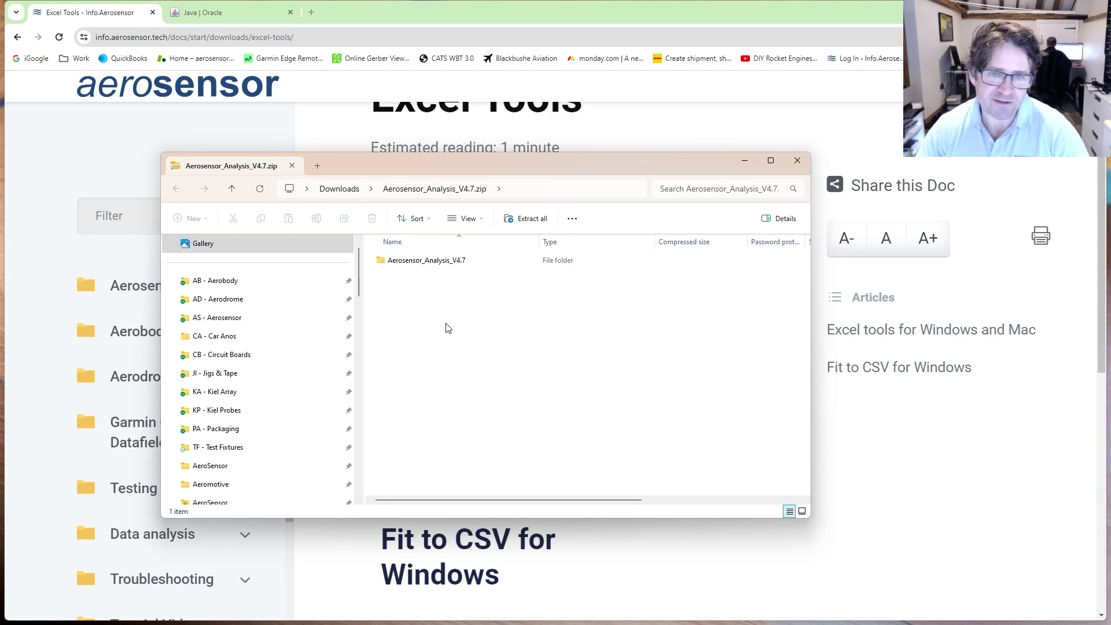
Copy the Aerosensor_Analysis_V4.7 folder from the zip into D:\Aerosensor
key("alt+Tab")
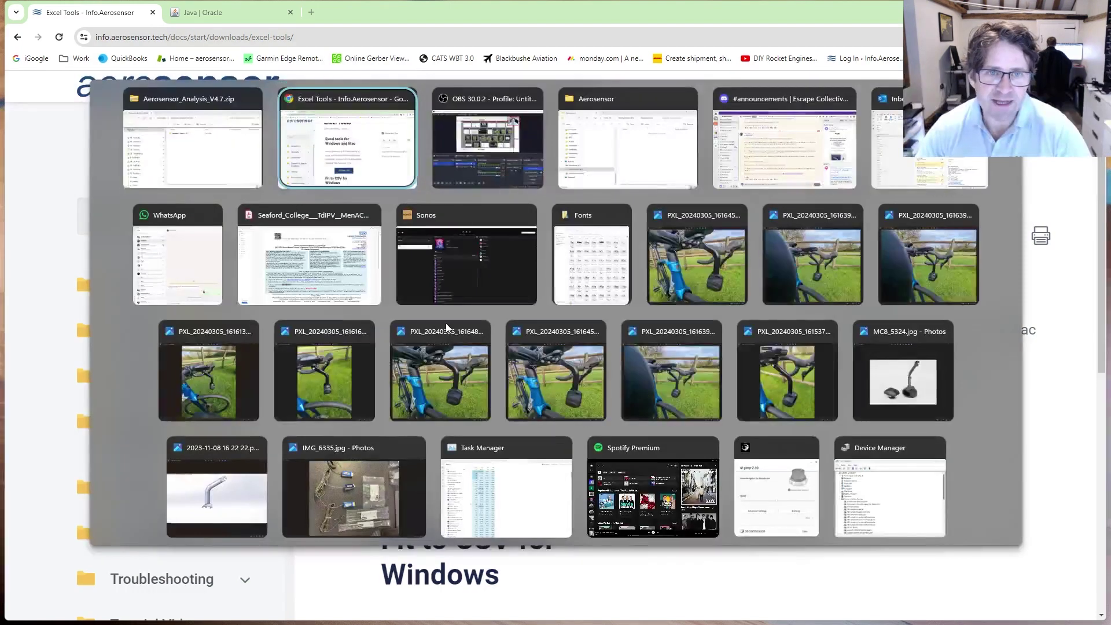
key("alt+Tab")
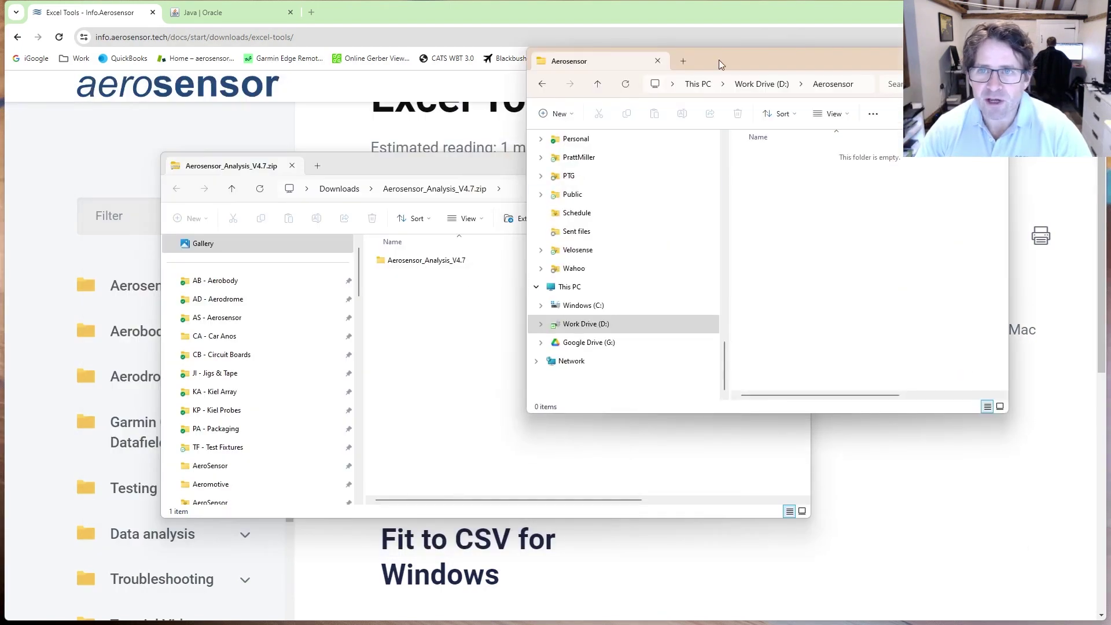
left_click_drag(719, 60, 804, 75)
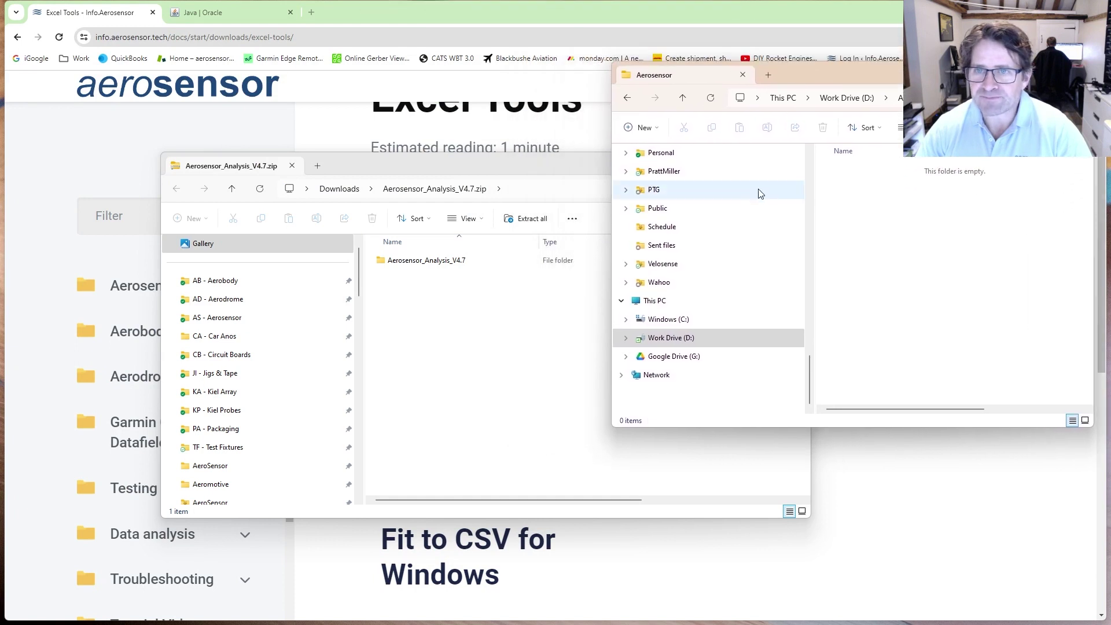
left_click(690, 339)
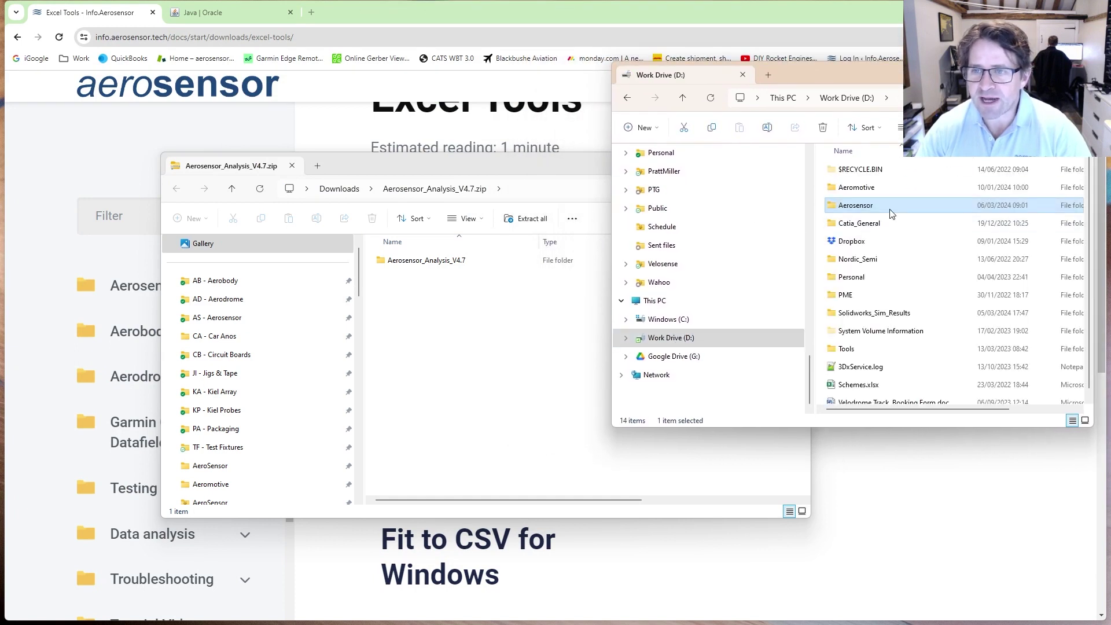
left_click_drag(442, 260, 977, 247)
Close the zip archive window and open the copied Aerosensor_Analysis_V4.7 folder
left_click_drag(919, 72, 602, 88)
left_click(793, 161)
left_click(797, 160)
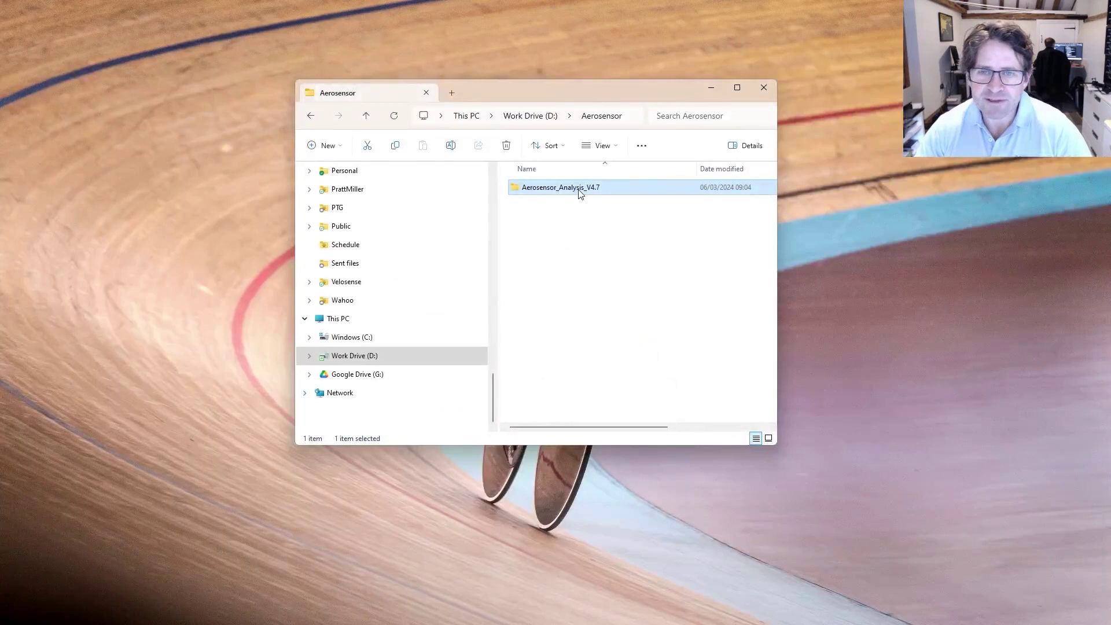
double_click(580, 194)
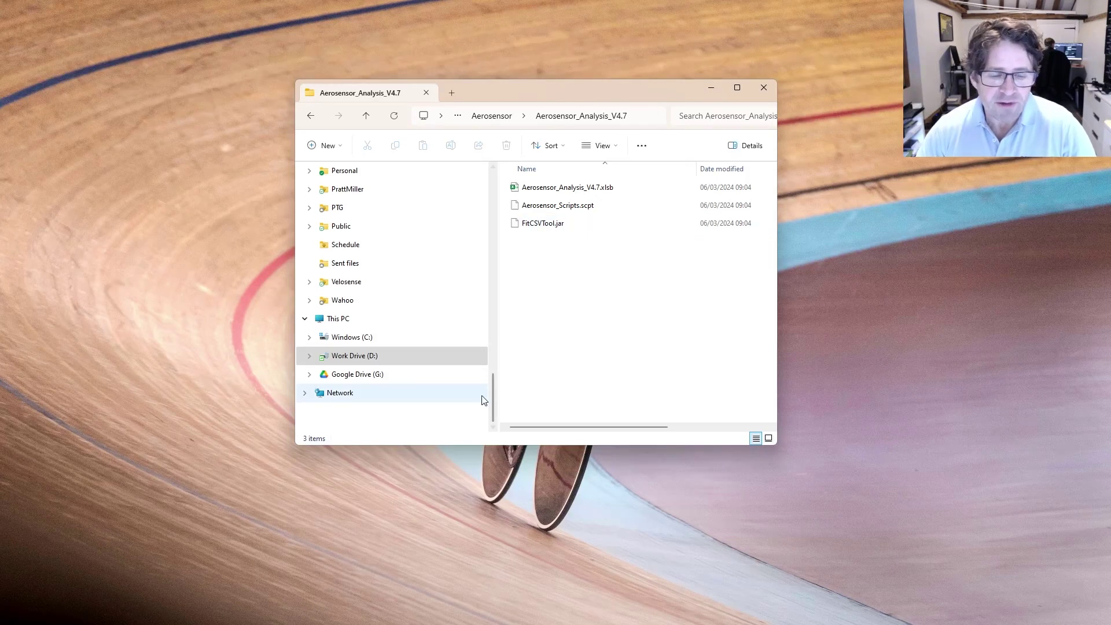
Launch Chrome with the first user profile and load java.com by typing java
mouse_move(325, 621)
left_click(401, 611)
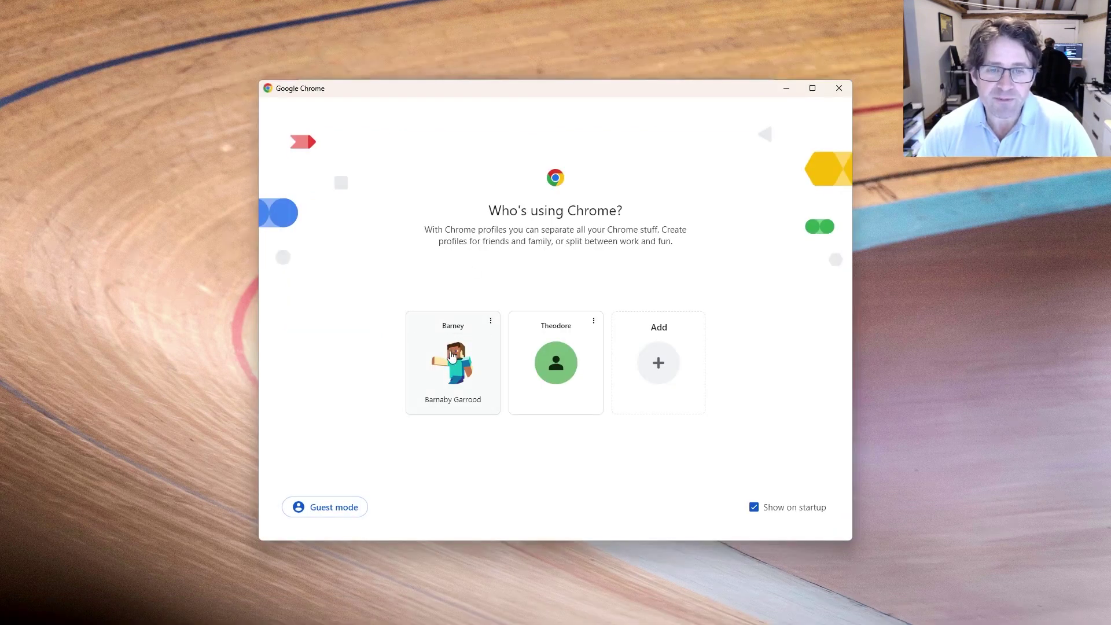
left_click(451, 348)
left_click(326, 36)
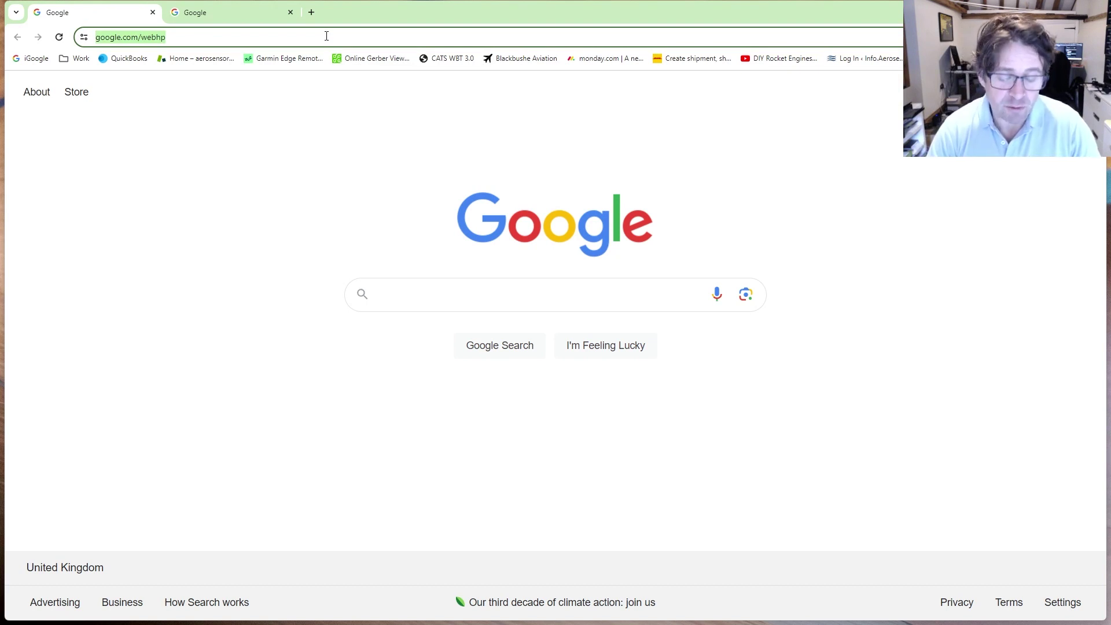
type("java")
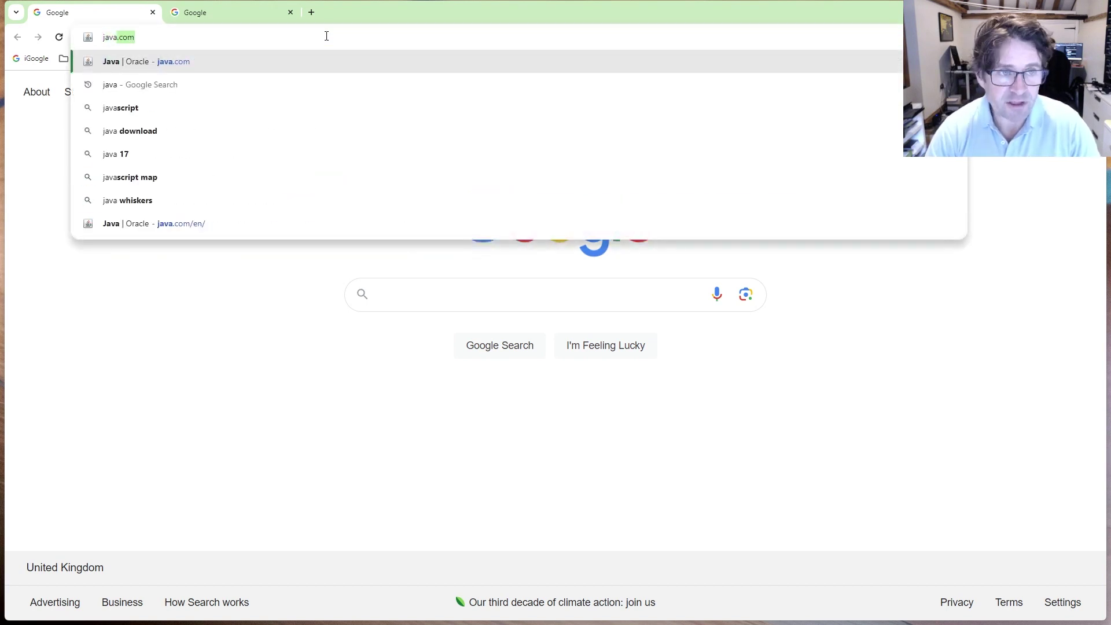
key("Return")
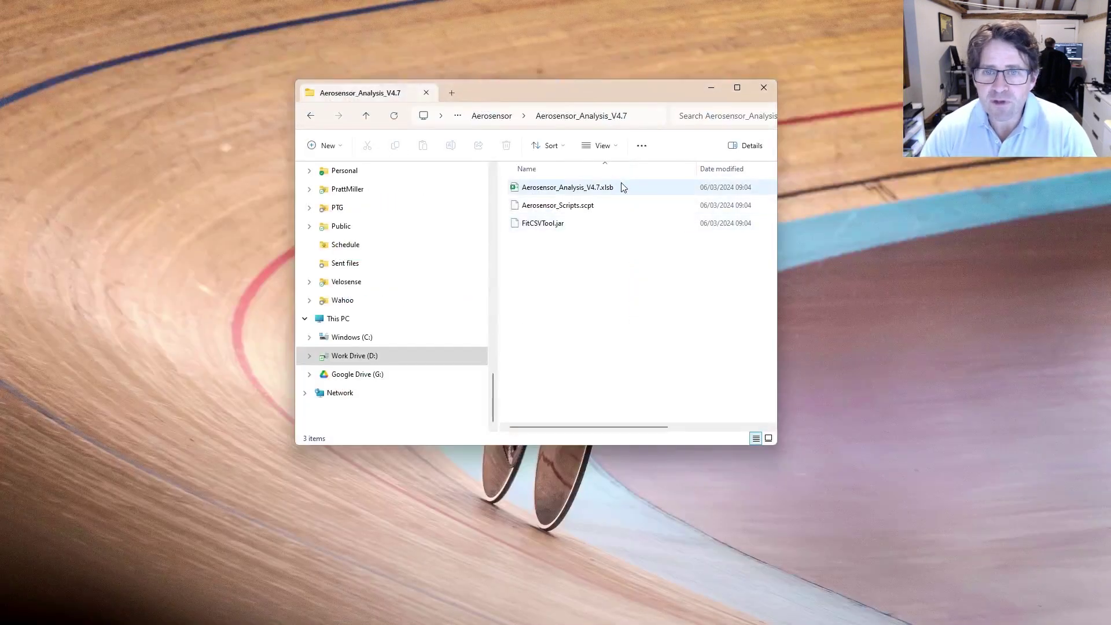
Open Aerosensor_Analysis_V4.7.xlsb in Excel and enable editing from Protected View
left_click(577, 187)
double_click(578, 186)
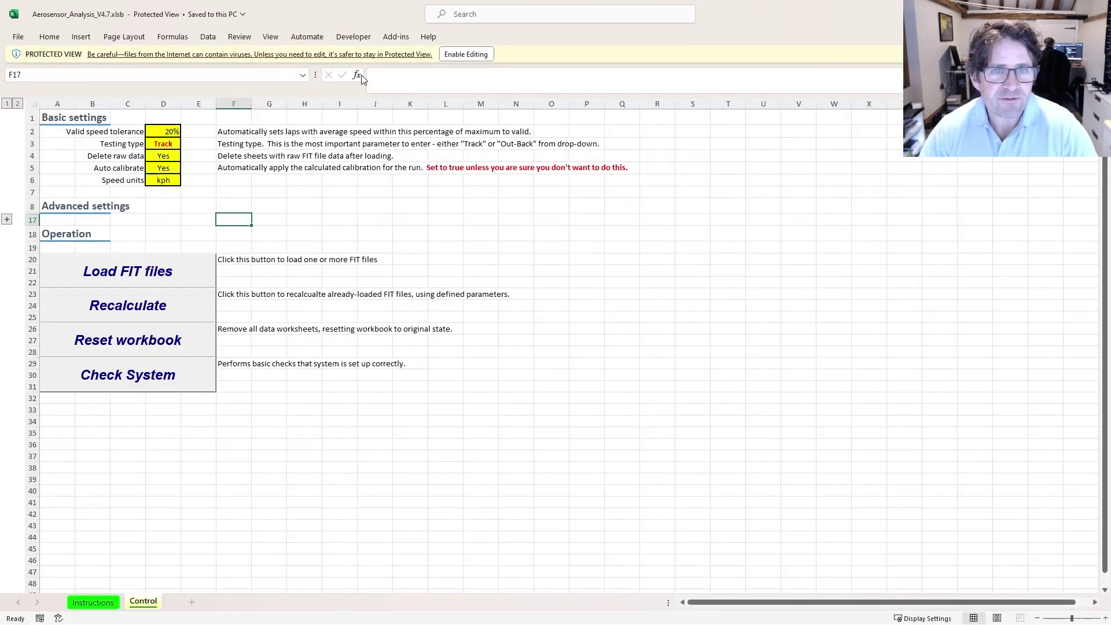
left_click(472, 55)
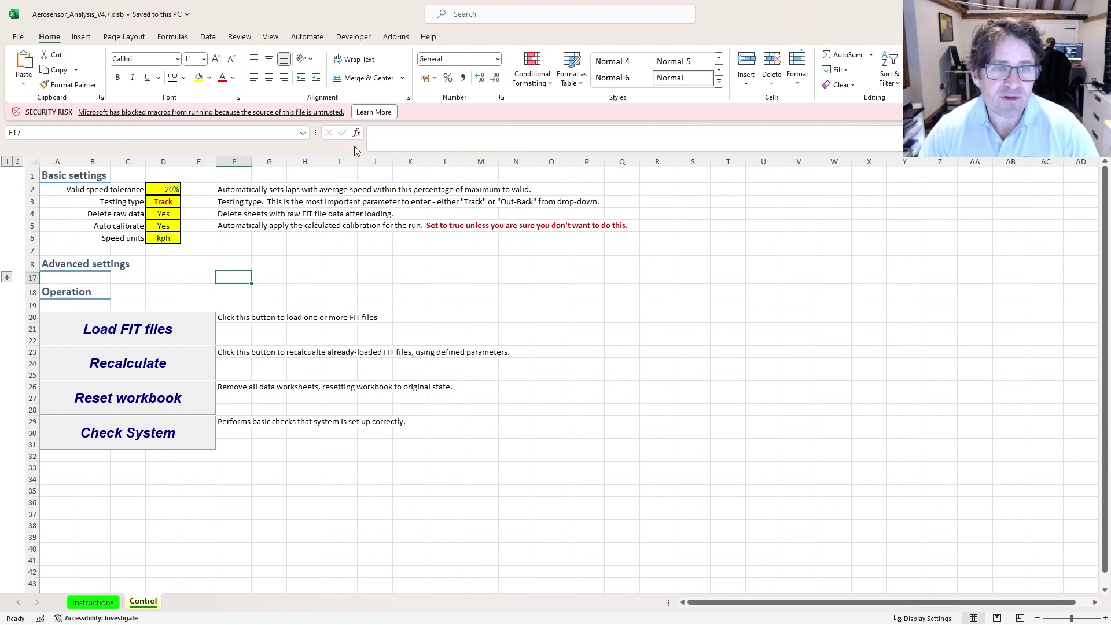
Go to the Trusted Locations page of Excel's Trust Center settings
left_click(19, 37)
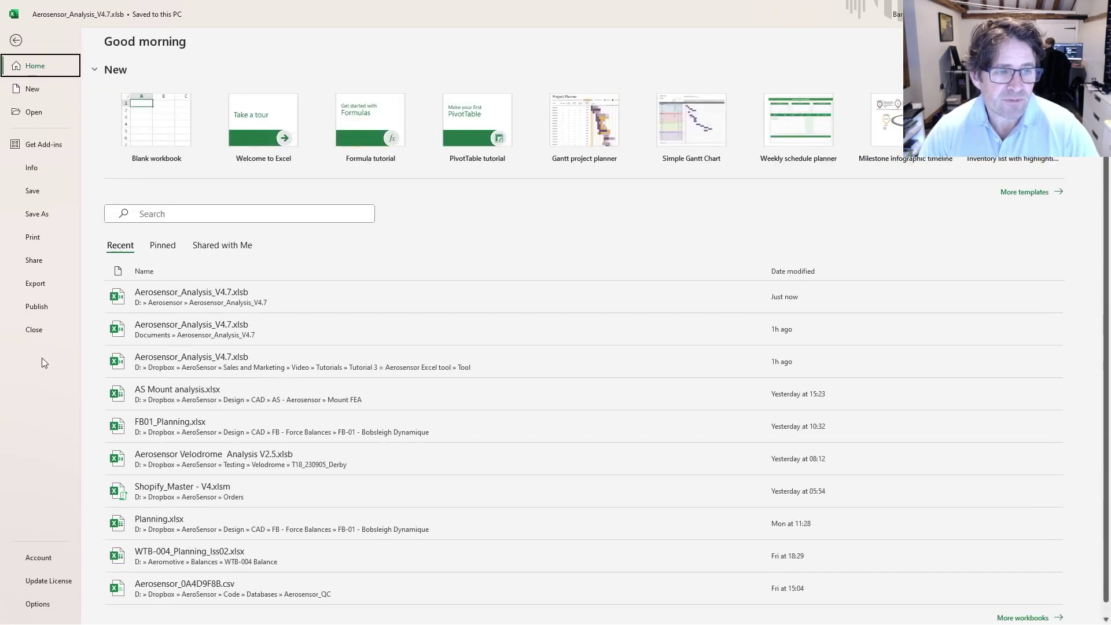
mouse_move(70, 613)
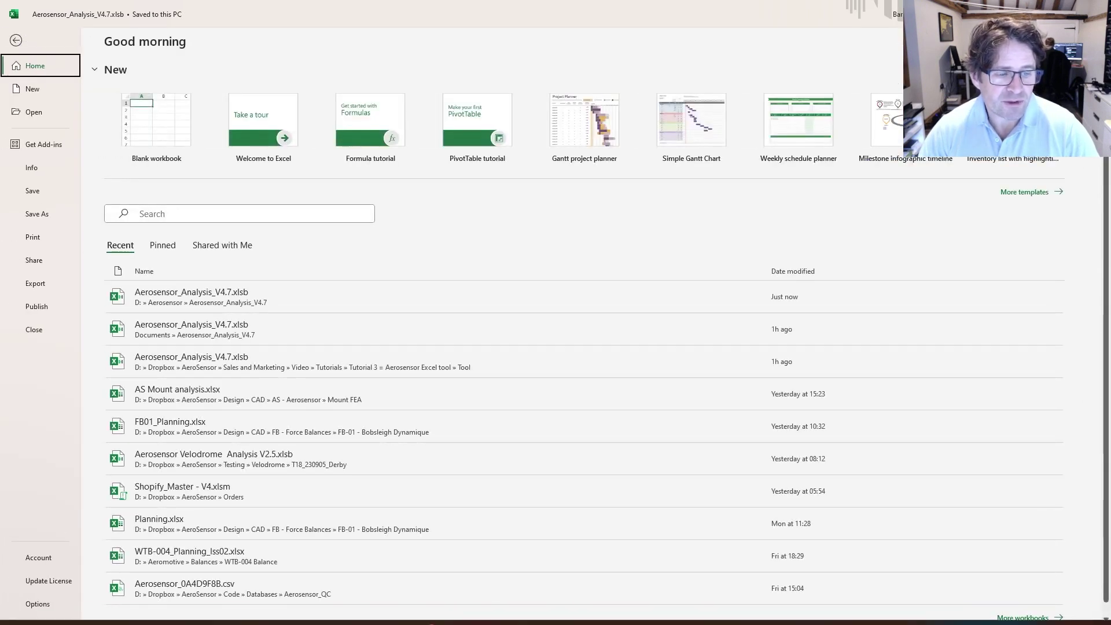
left_click(35, 603)
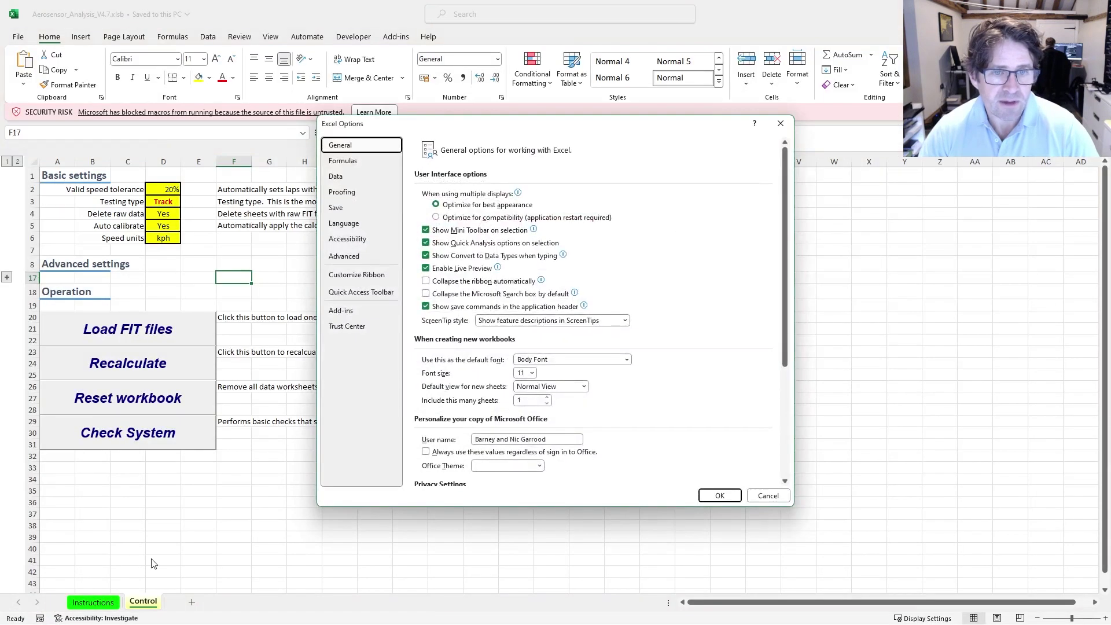
left_click(355, 329)
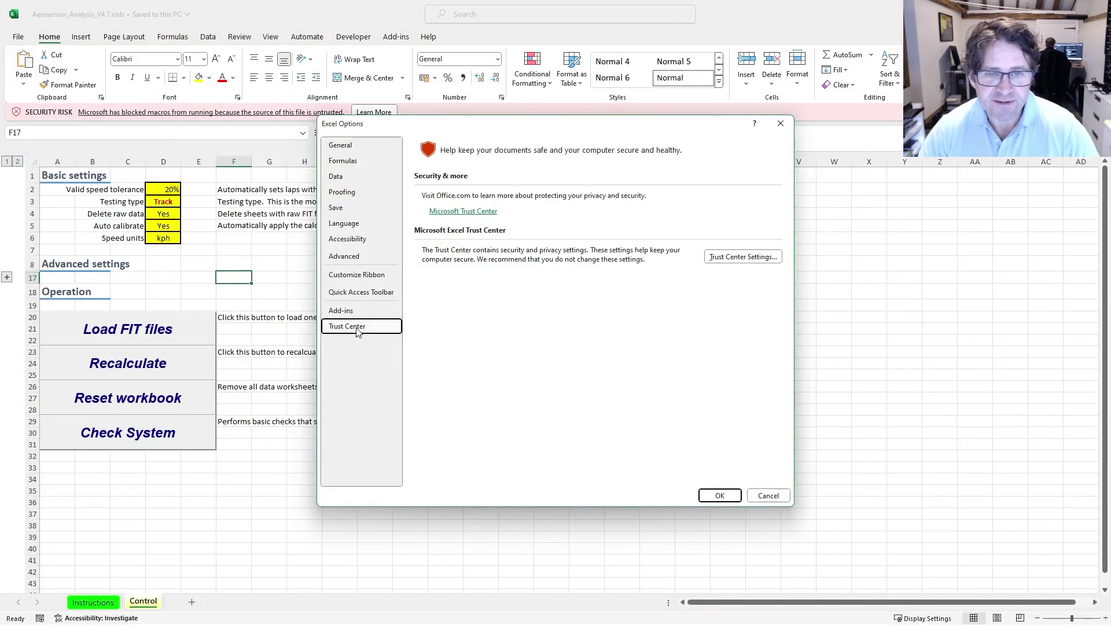
left_click(737, 258)
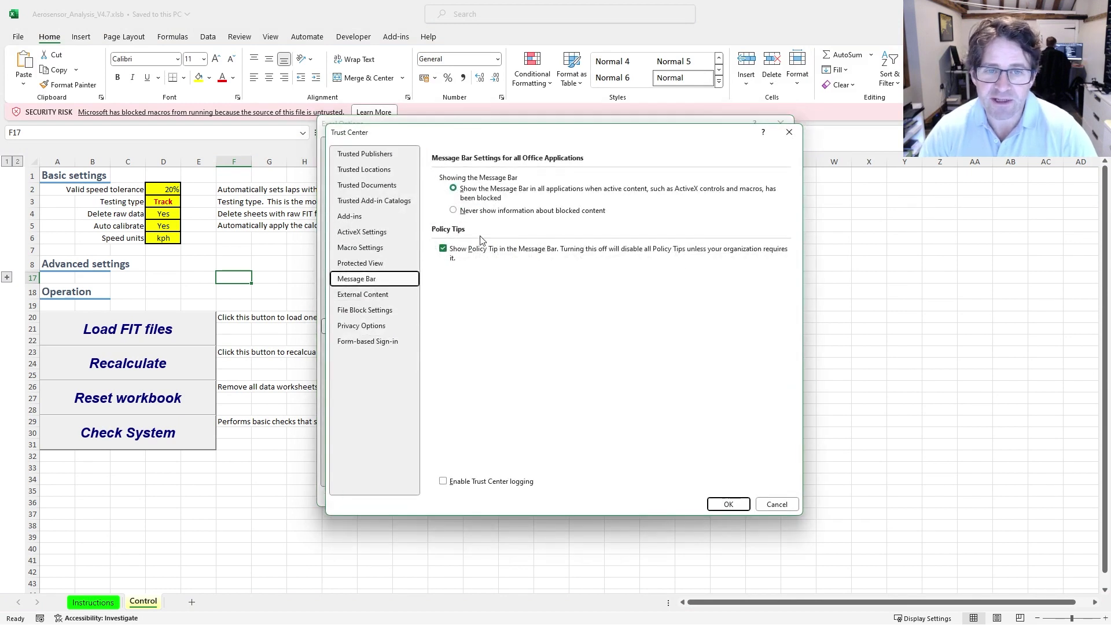
left_click(359, 170)
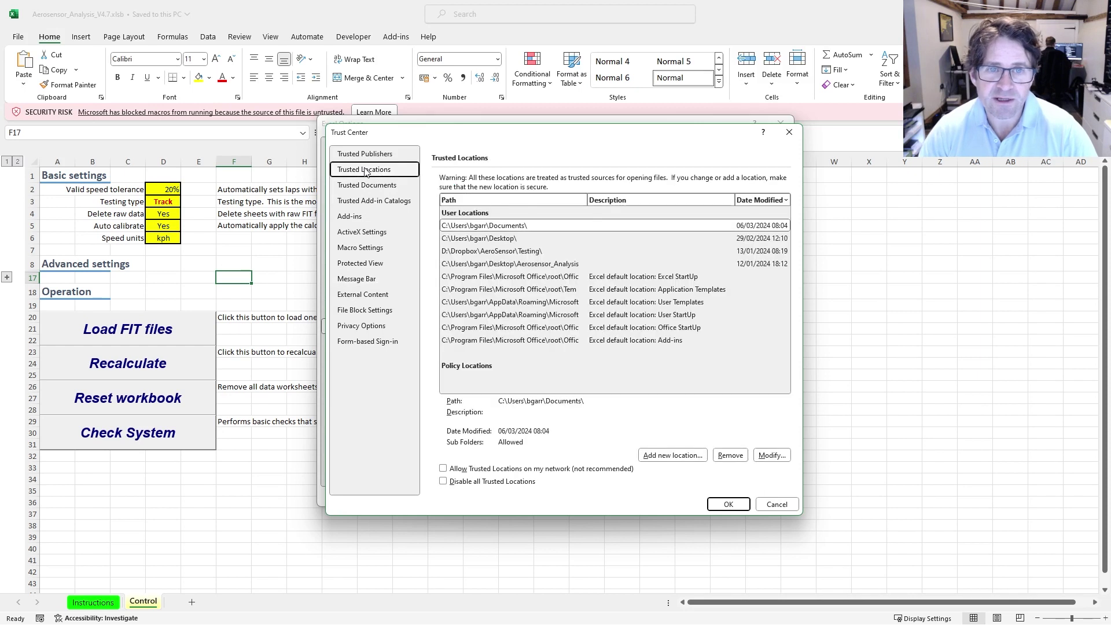
Add D:\Aerosensor as a trusted location, including its subfolders
left_click(682, 456)
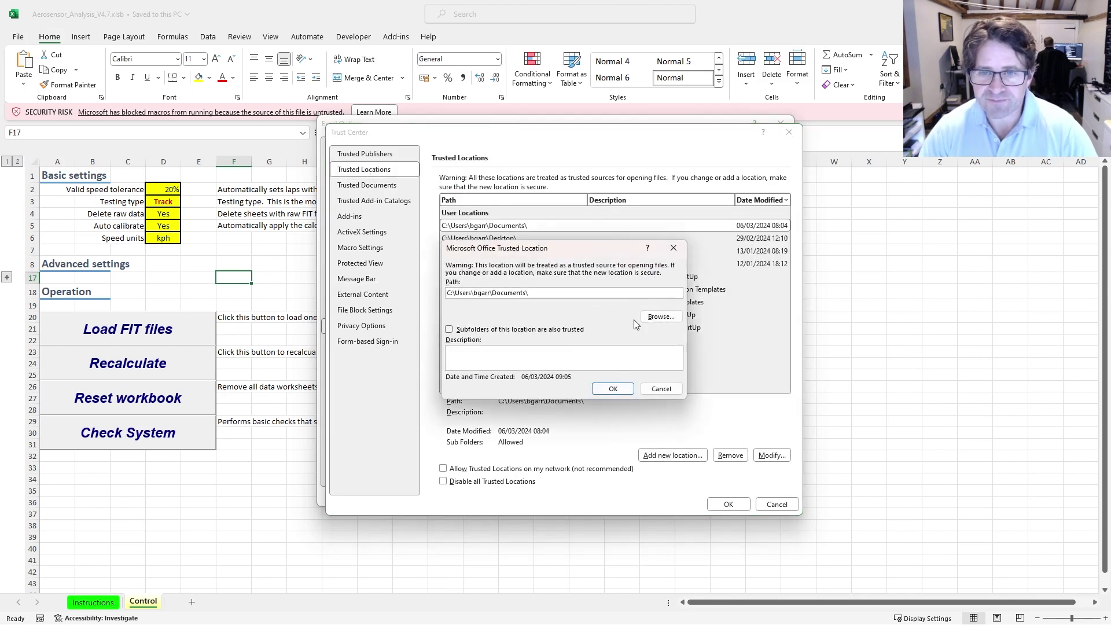
left_click(657, 315)
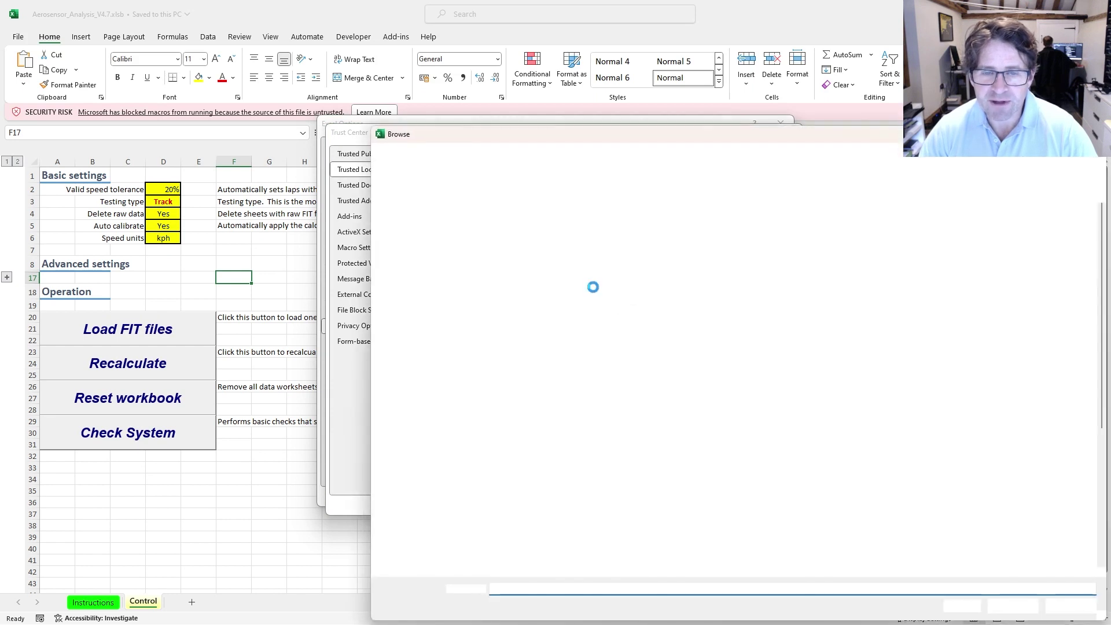
scroll(554, 273, "down", 15)
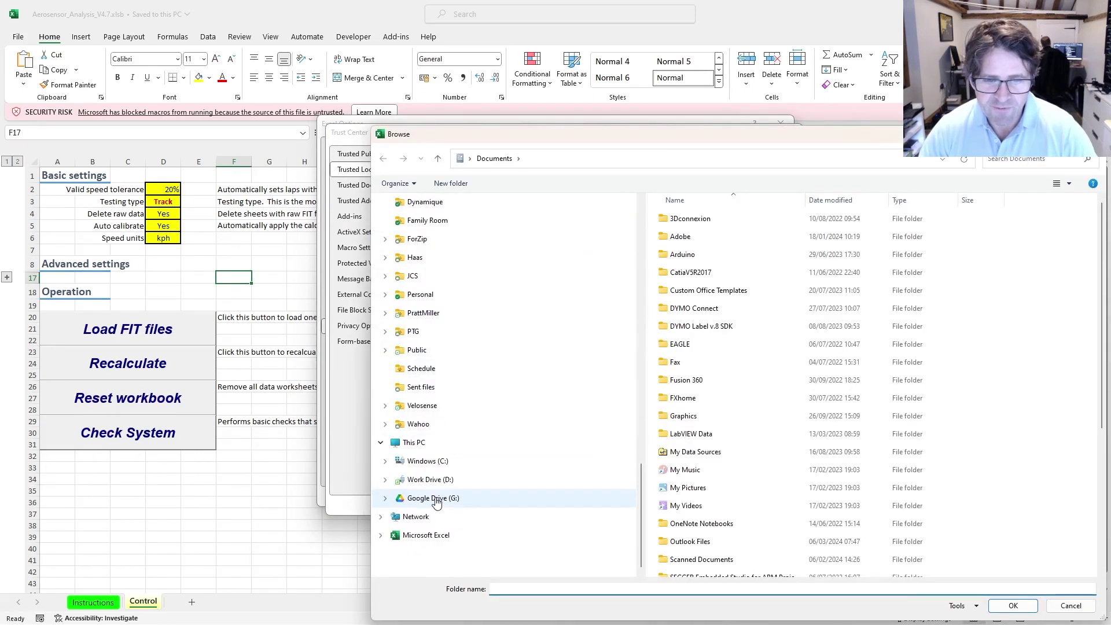
left_click(440, 484)
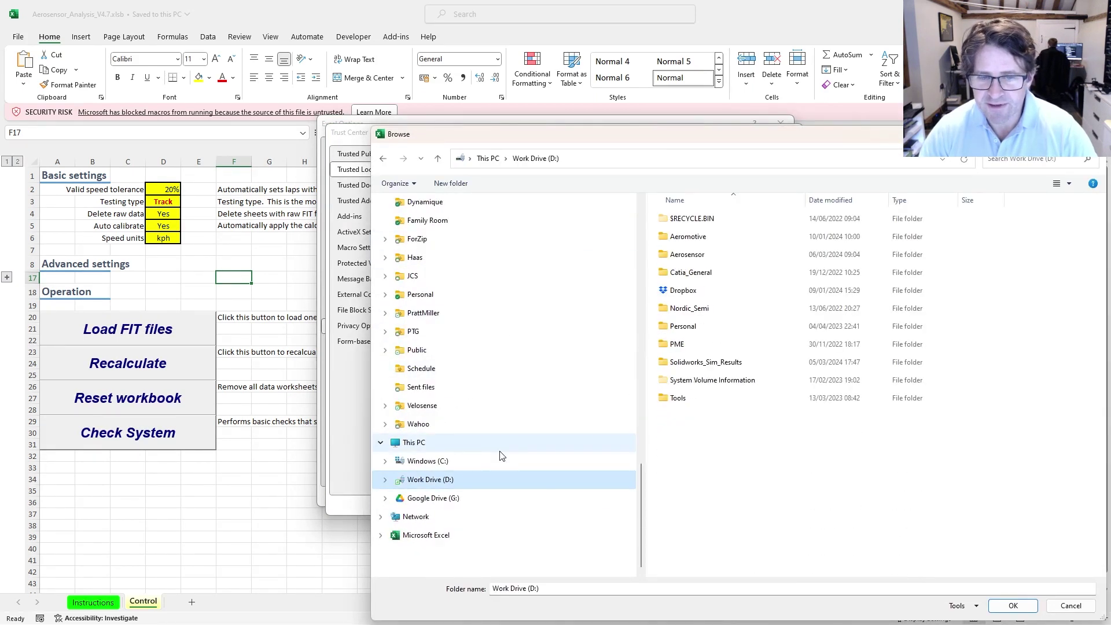
left_click(689, 257)
double_click(689, 256)
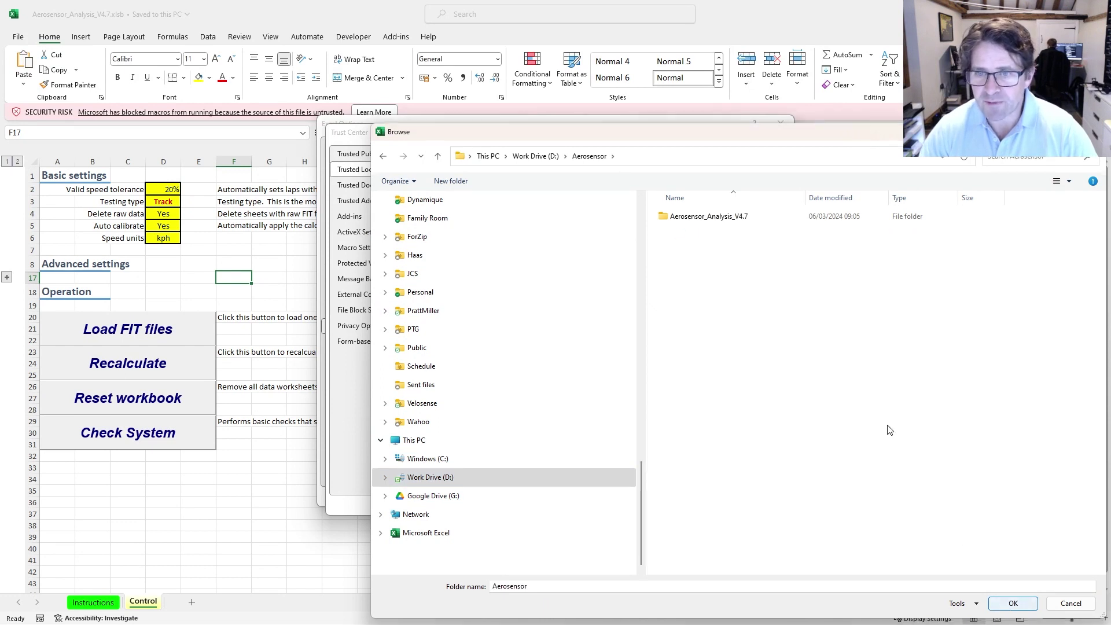
left_click(1013, 603)
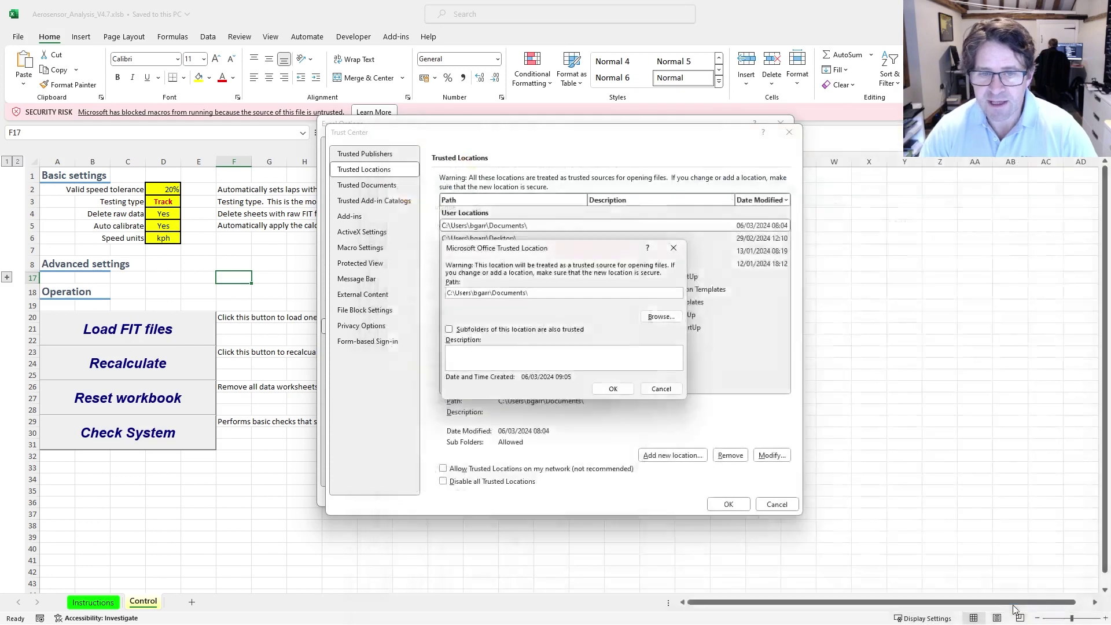
left_click(450, 330)
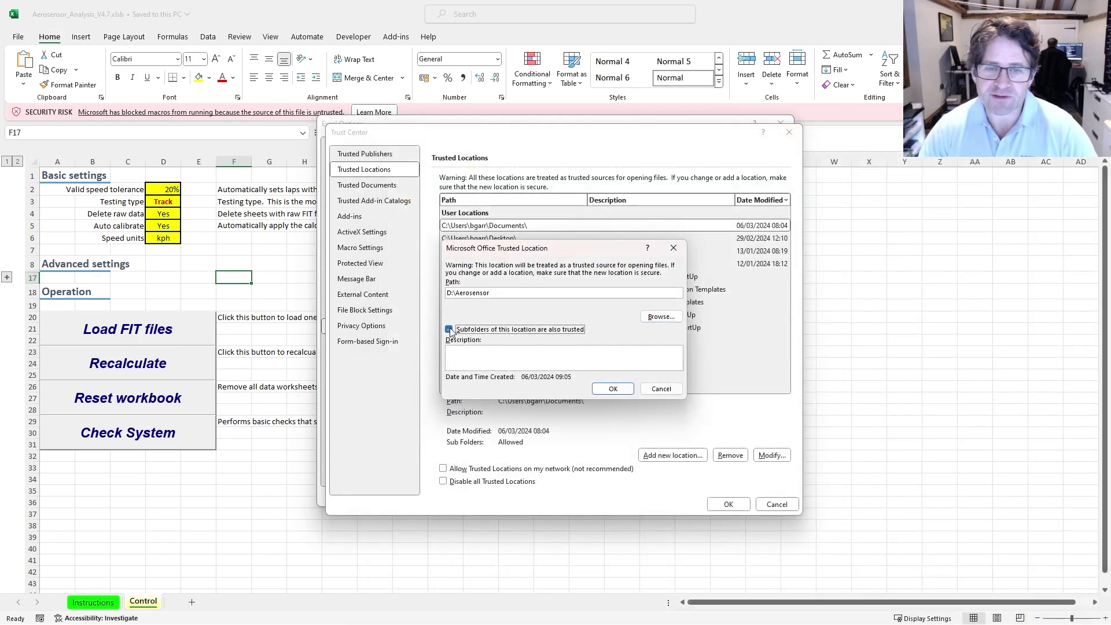
left_click(613, 389)
left_click(737, 505)
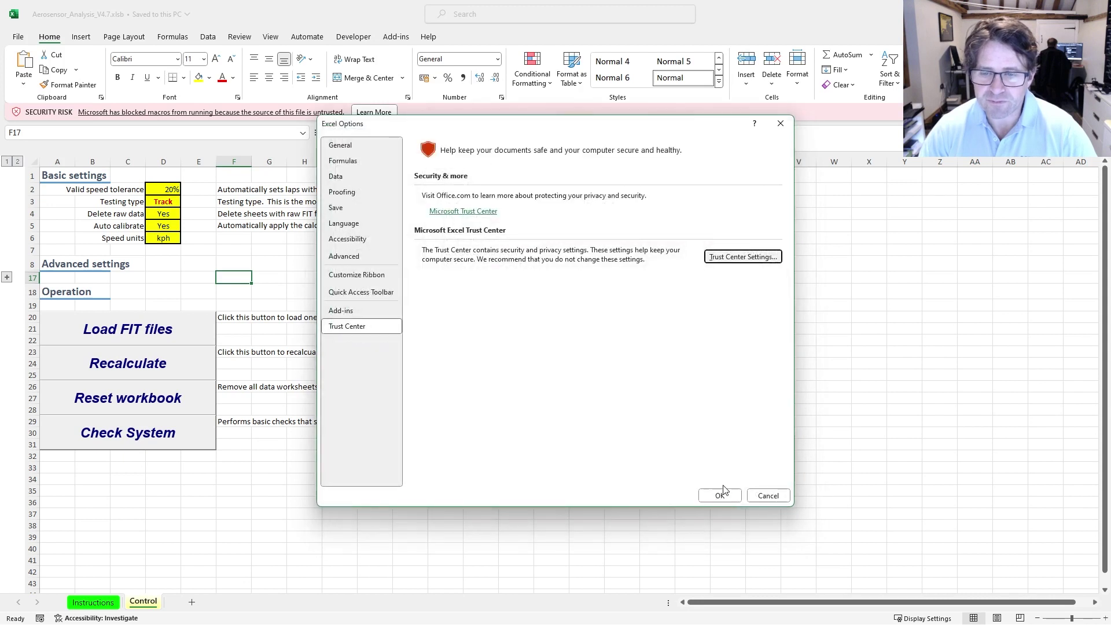
Close Excel Options and reopen Aerosensor_Analysis_V4.7.xlsb from File Explorer
left_click(721, 494)
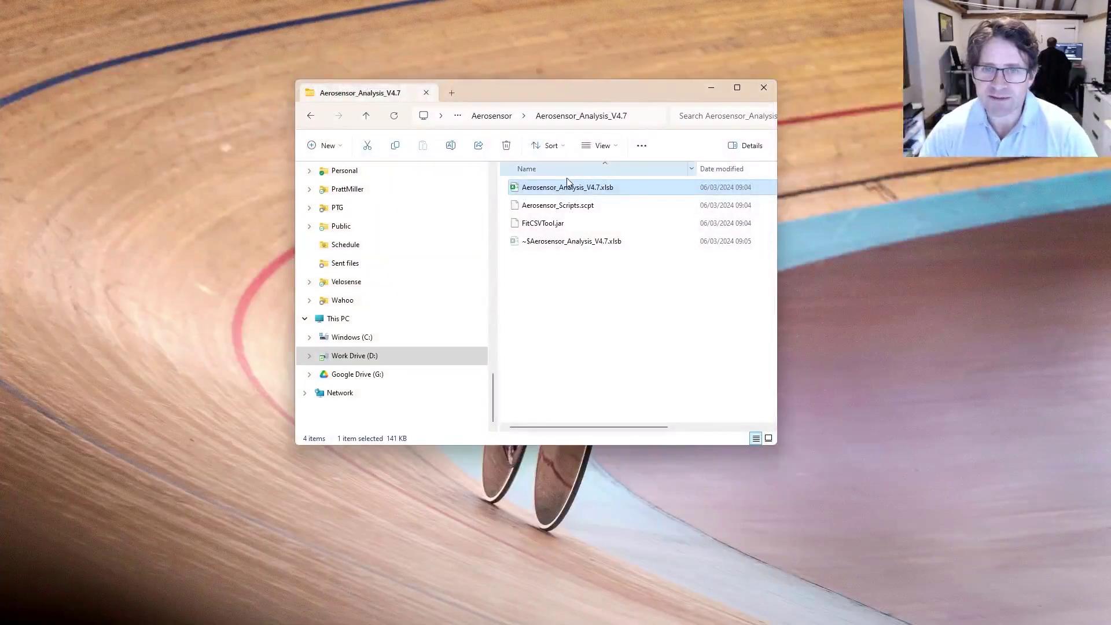
double_click(566, 188)
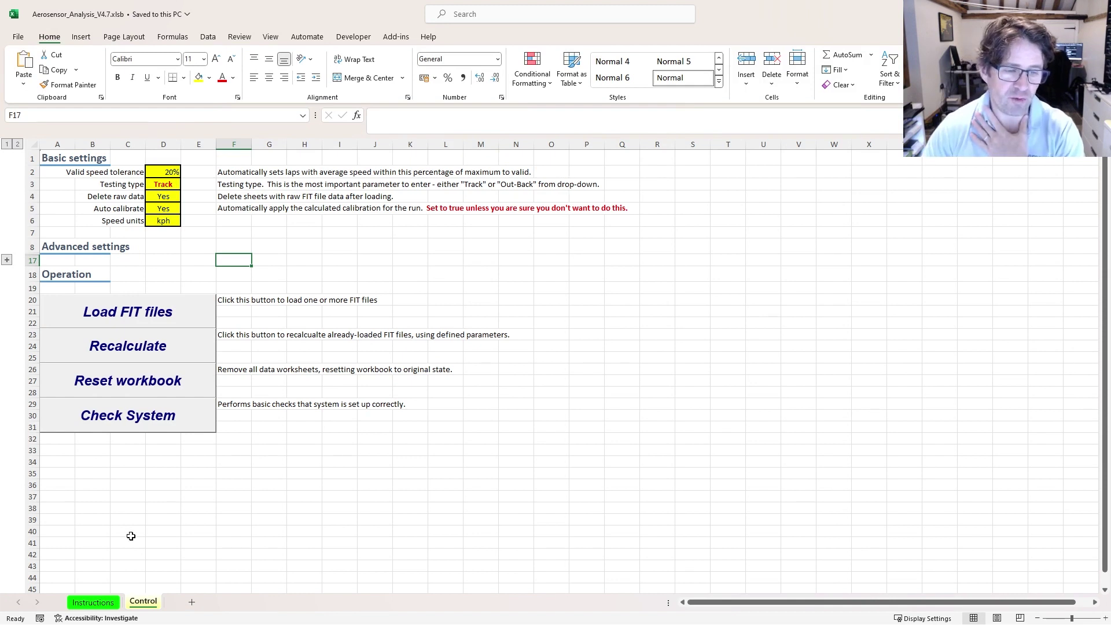
left_click(99, 603)
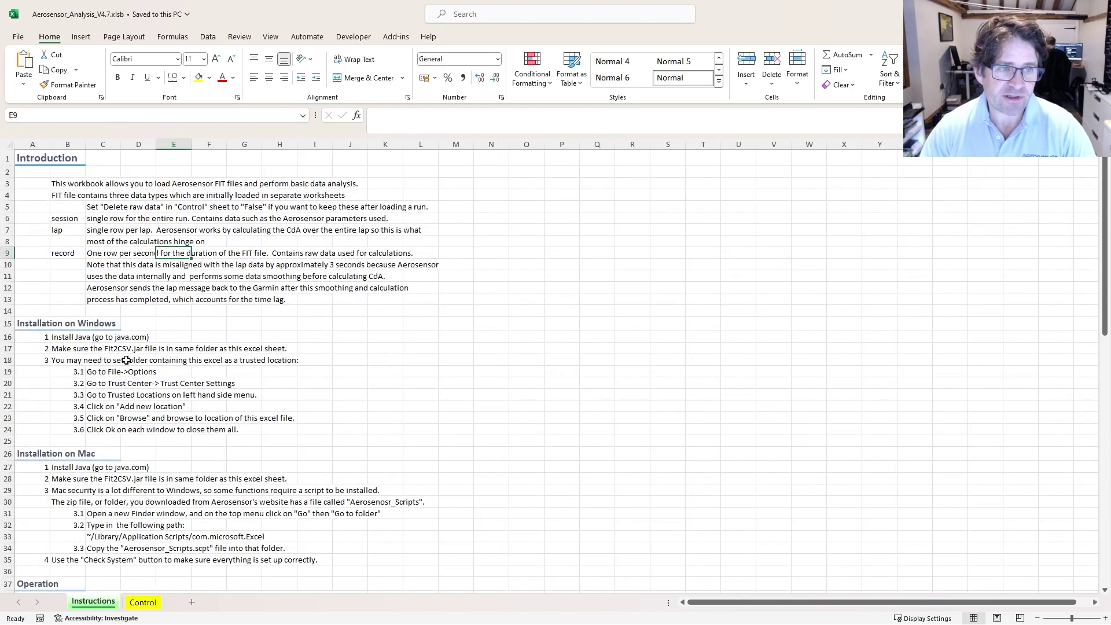
scroll(126, 361, "down", 2)
scroll(107, 296, "down", 4)
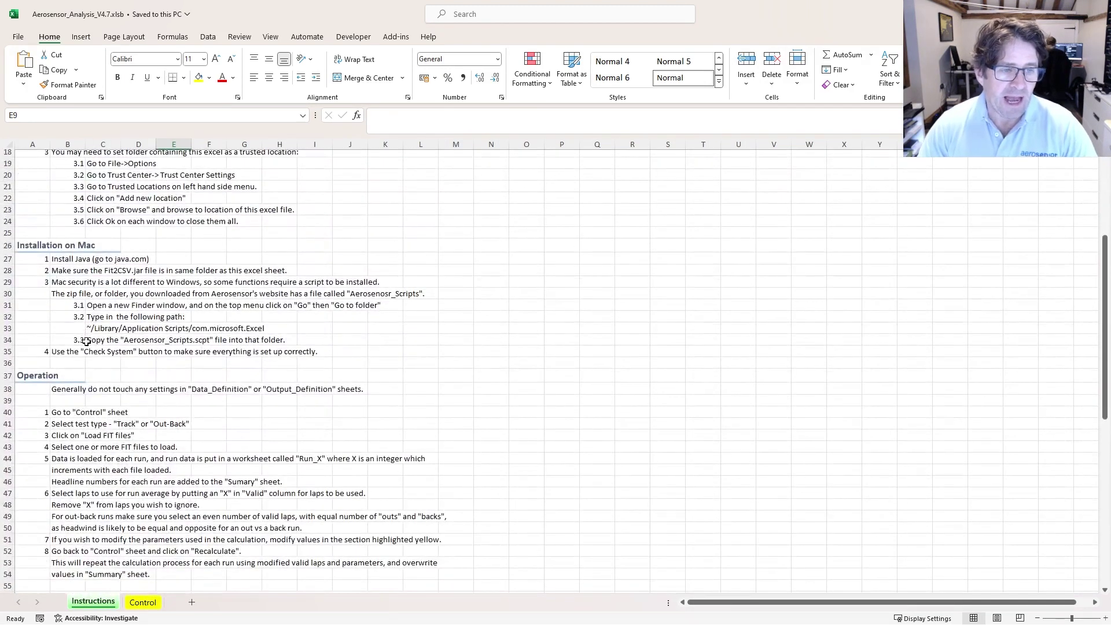
scroll(85, 485, "up", 6)
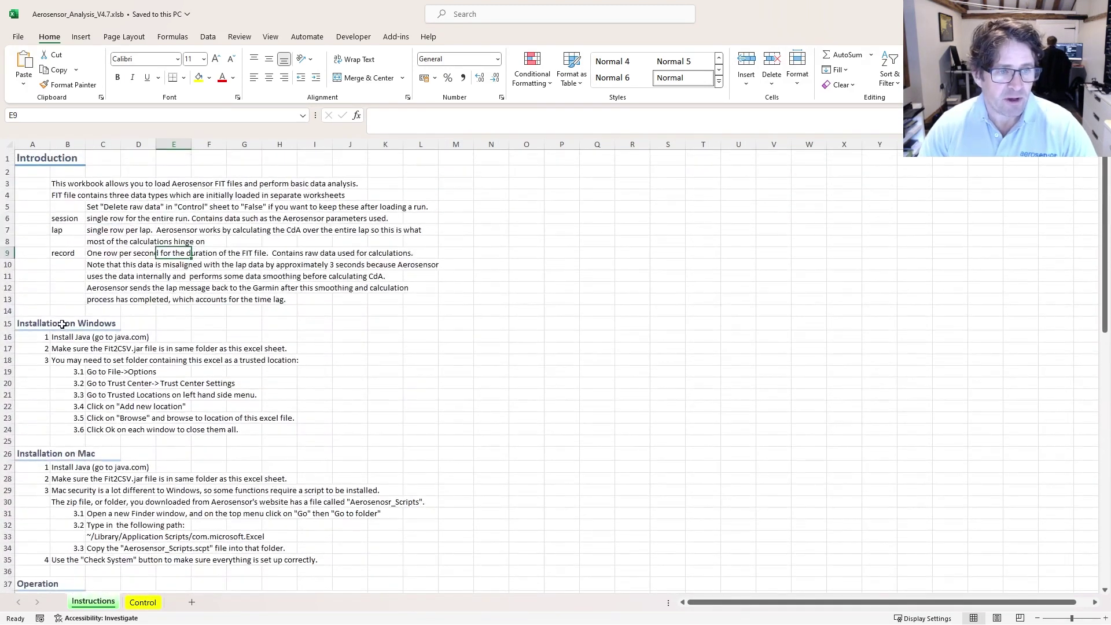
left_click(143, 602)
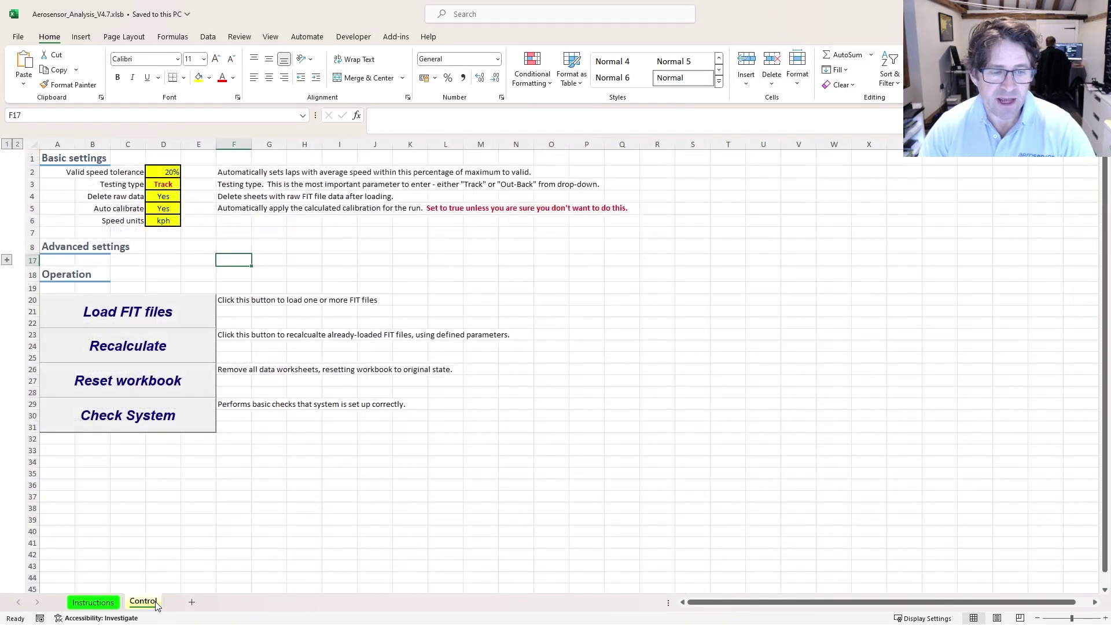
left_click(151, 424)
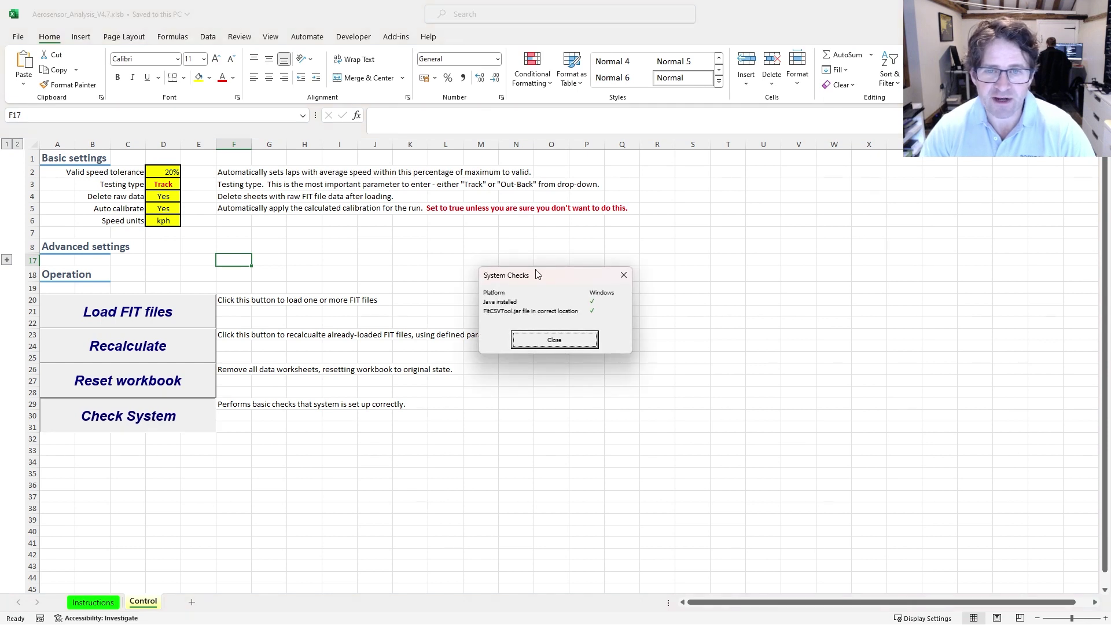
left_click_drag(536, 276, 455, 212)
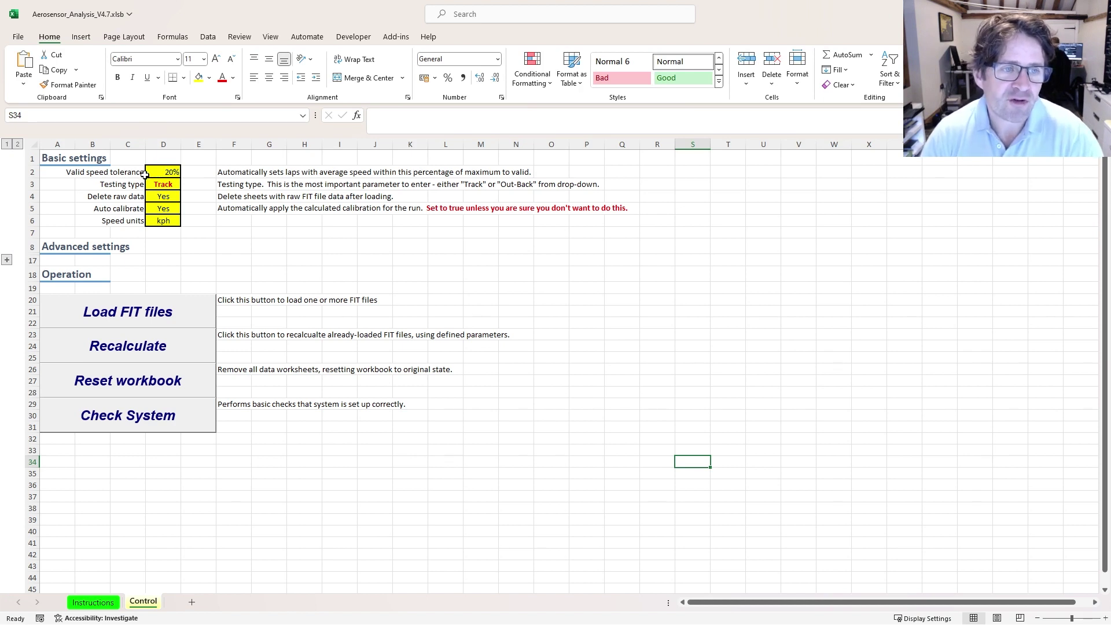
left_click(162, 183)
left_click(185, 184)
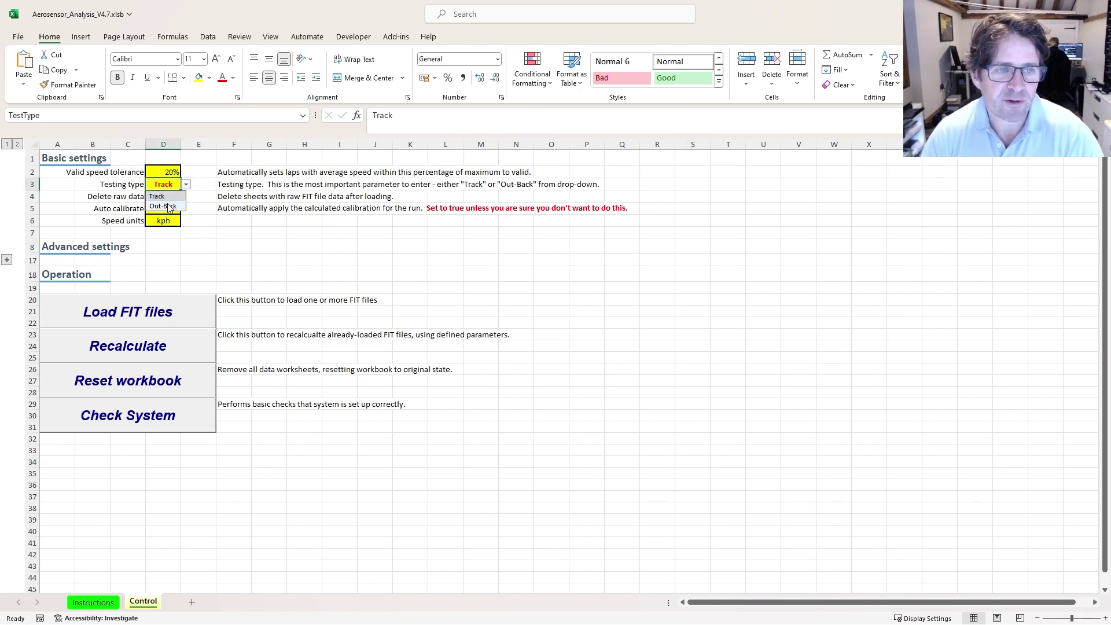
left_click(161, 197)
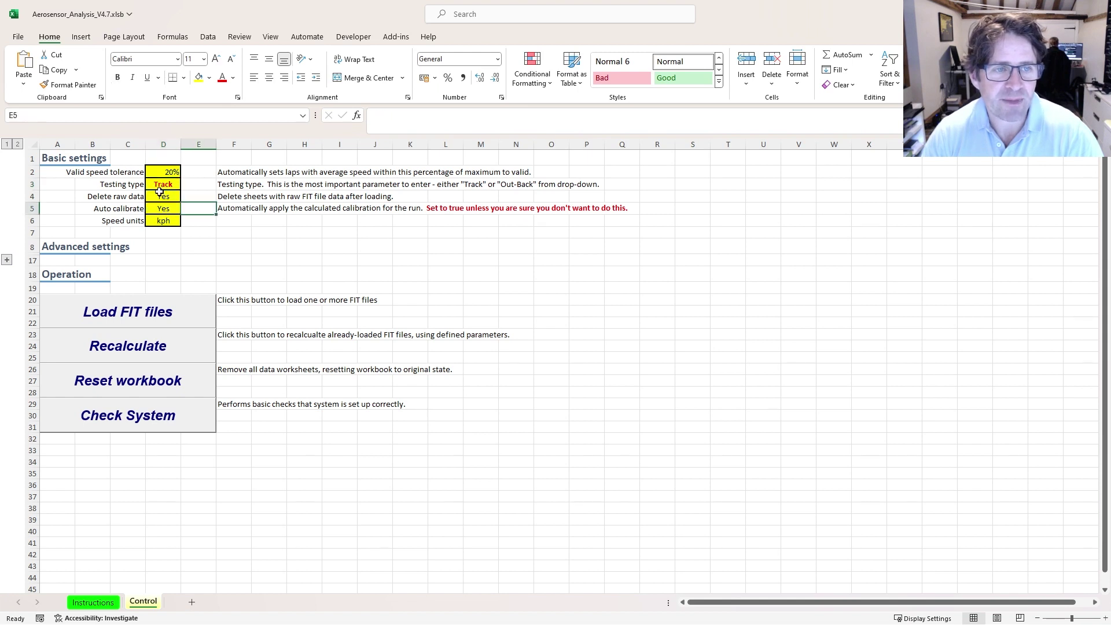
left_click(161, 199)
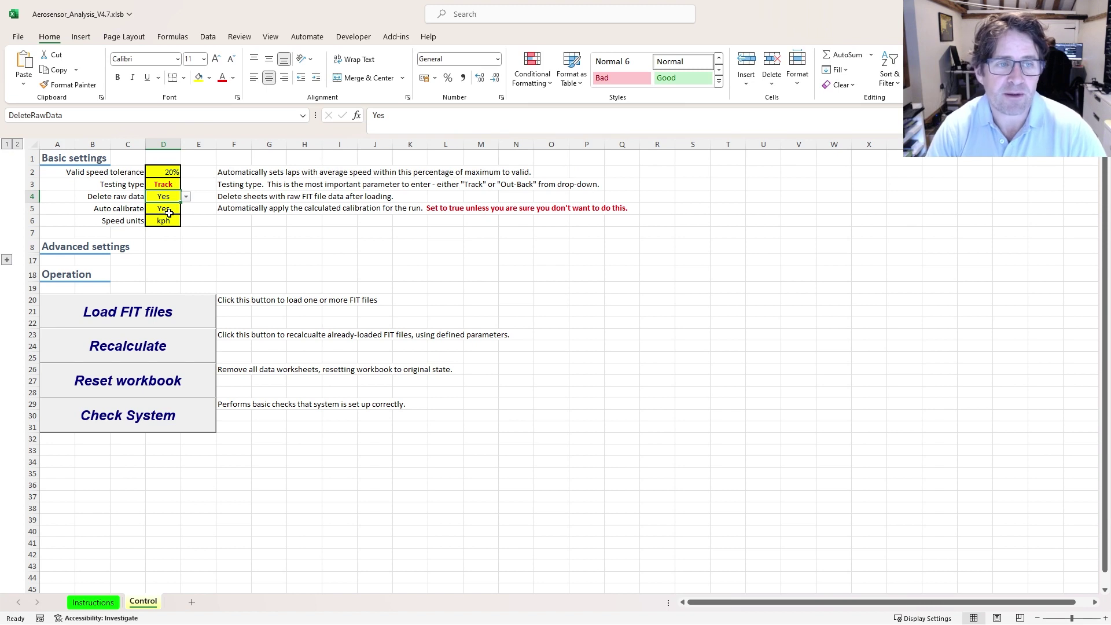
left_click(169, 223)
left_click(186, 221)
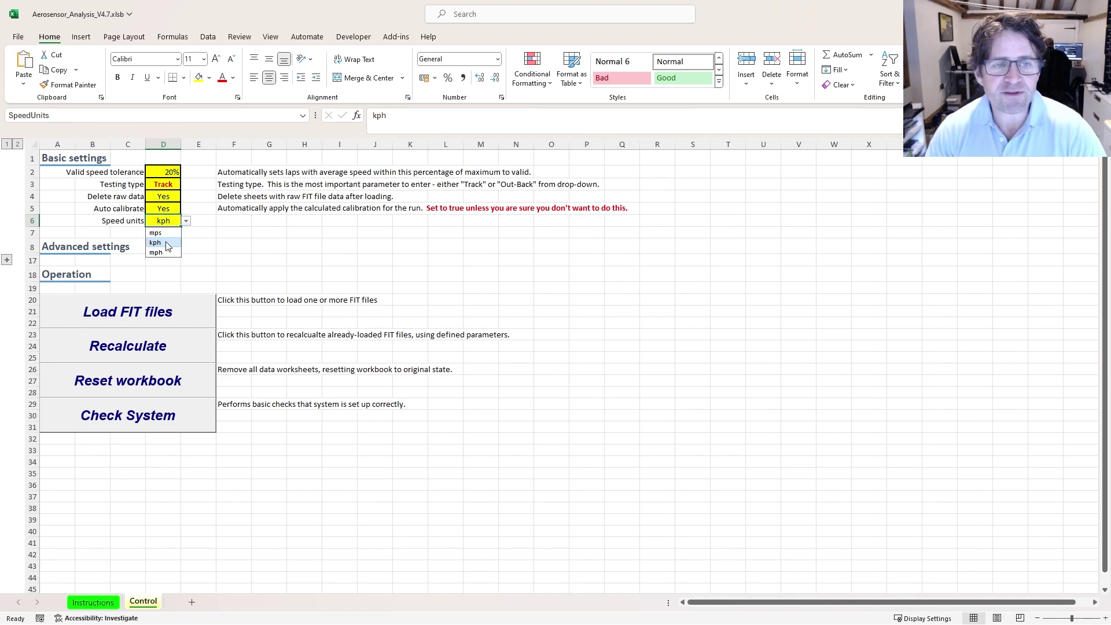
left_click(167, 244)
left_click(194, 246)
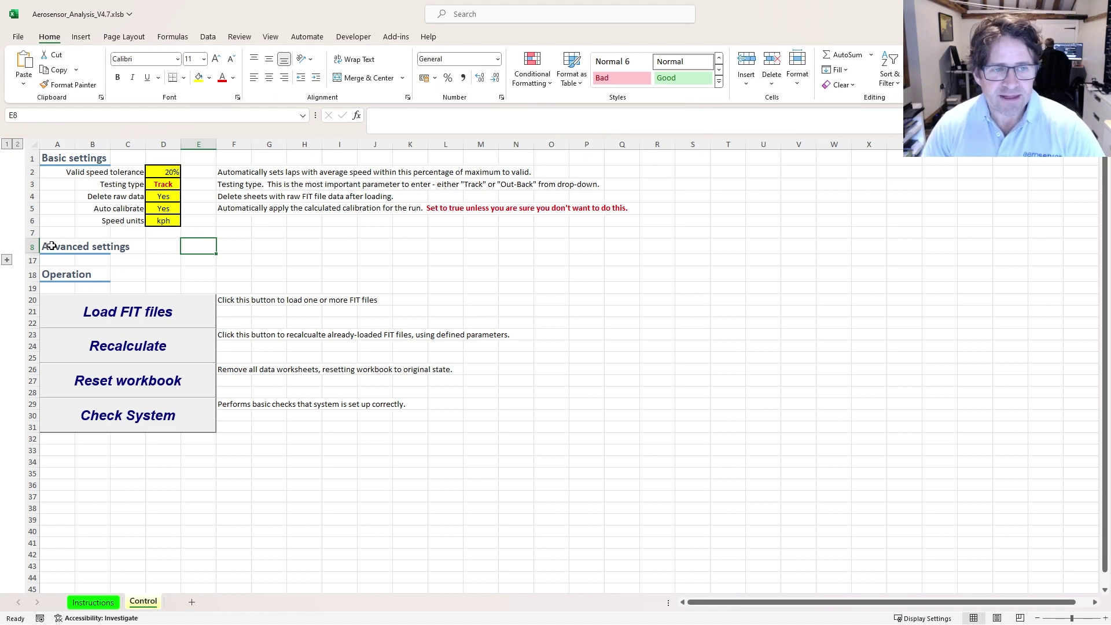
Load 1-Baseline 1.fit into the workbook with Load FIT files
left_click(147, 315)
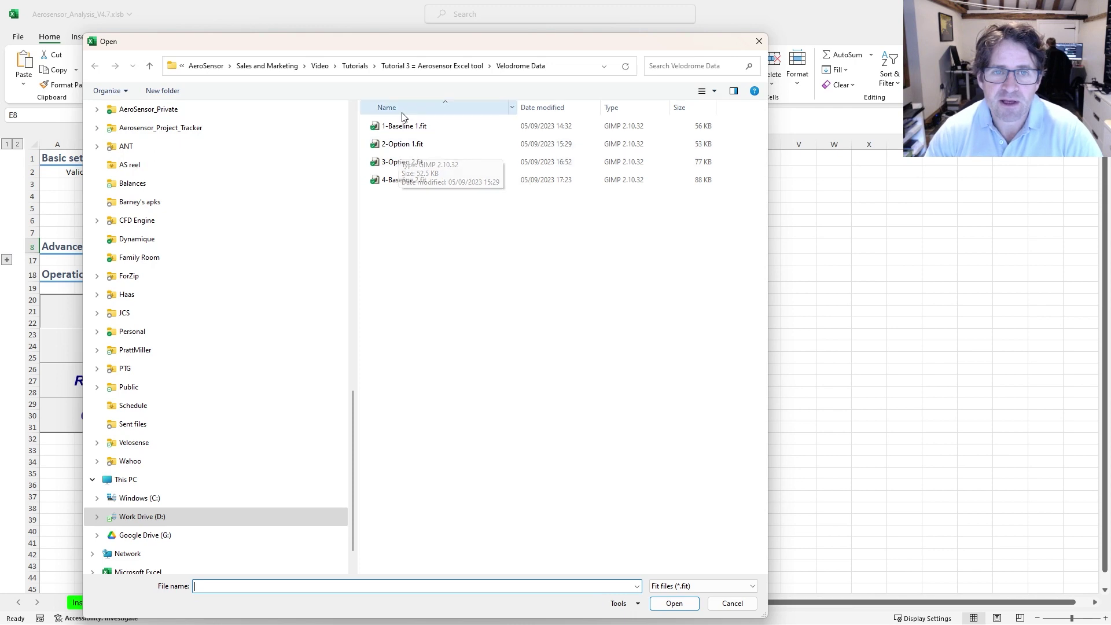
left_click(400, 126)
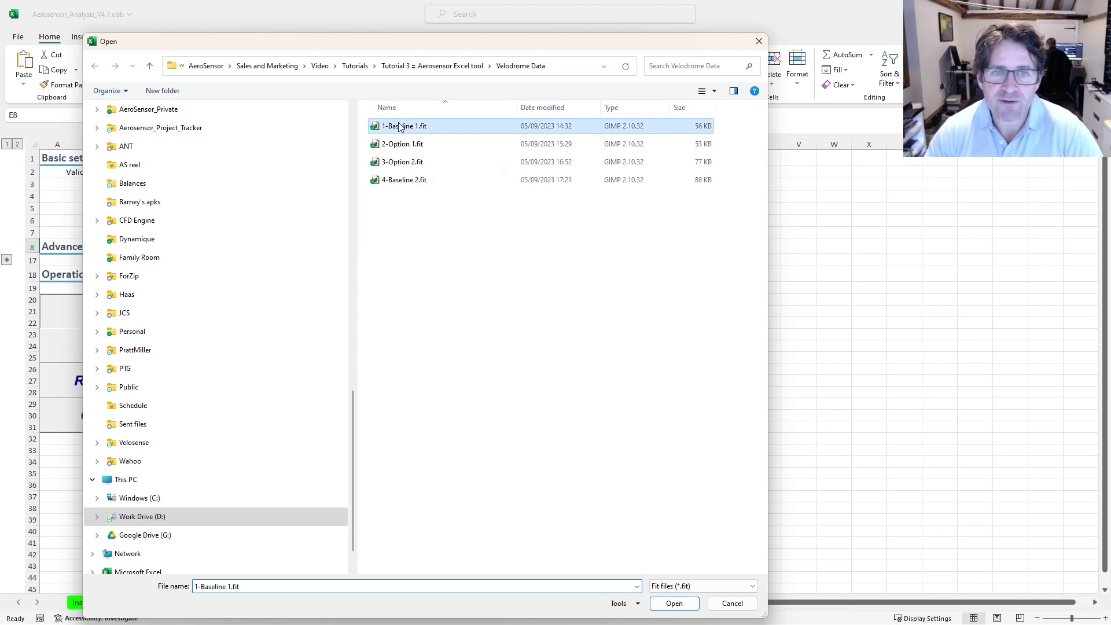
left_click(675, 604)
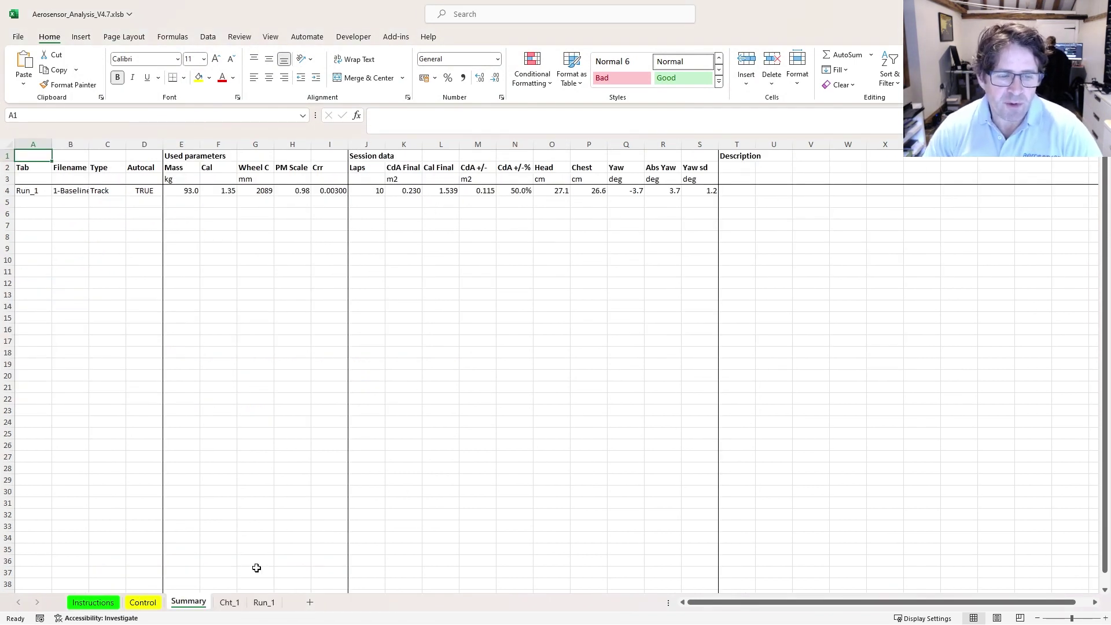
Review Run_1's used parameters and session data on Summary, then the CdA chart and Run_1 sheet
left_click(5, 191)
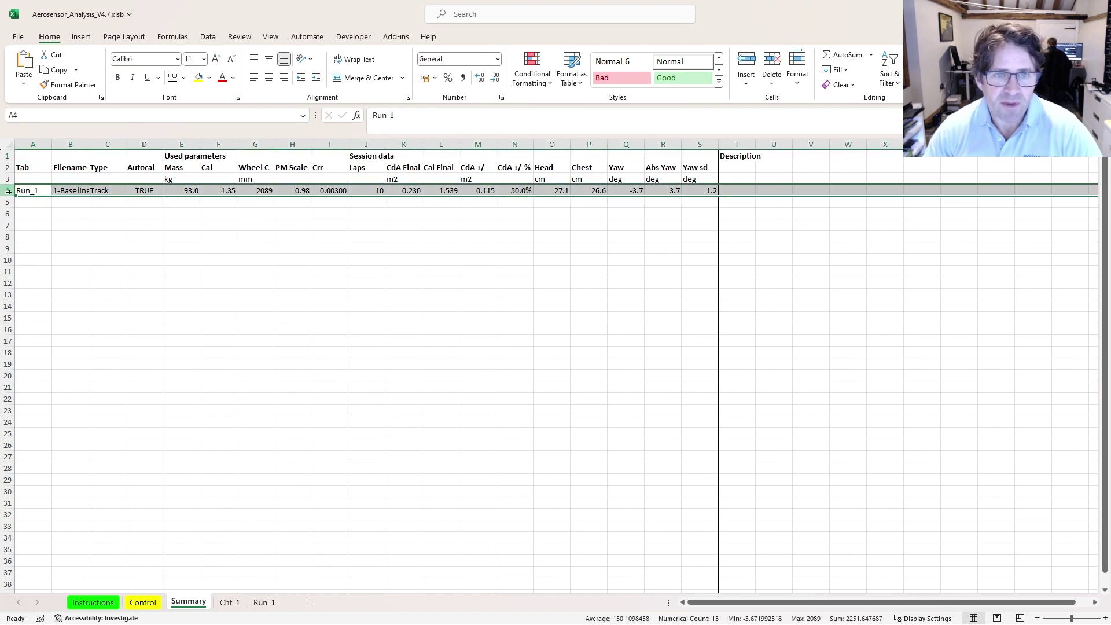
left_click_drag(180, 154, 327, 193)
left_click_drag(184, 155, 329, 192)
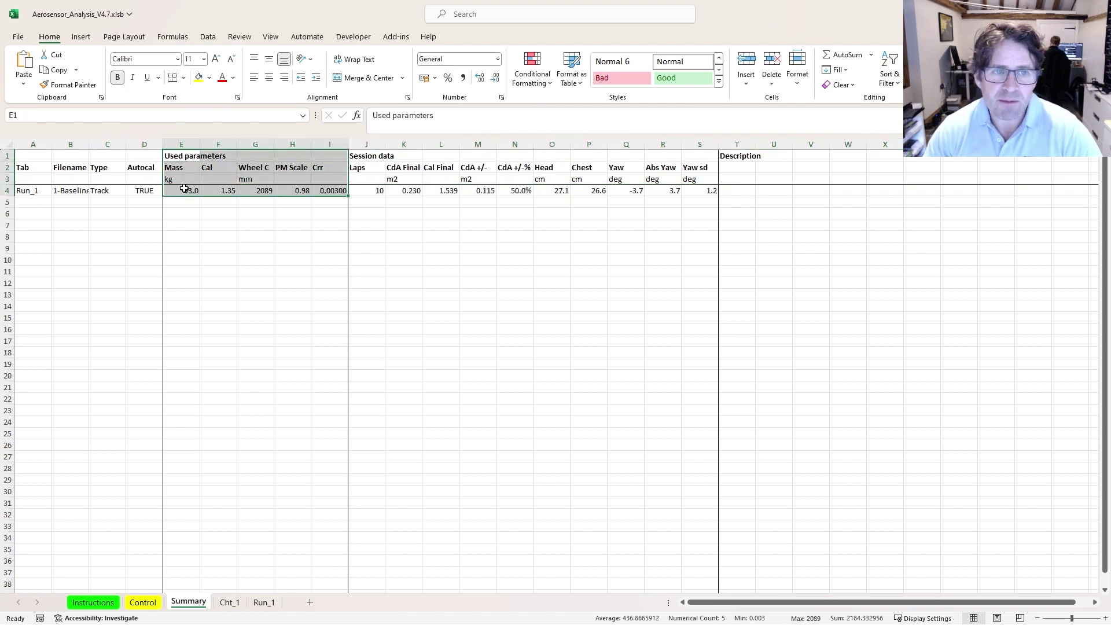
left_click_drag(186, 189, 325, 188)
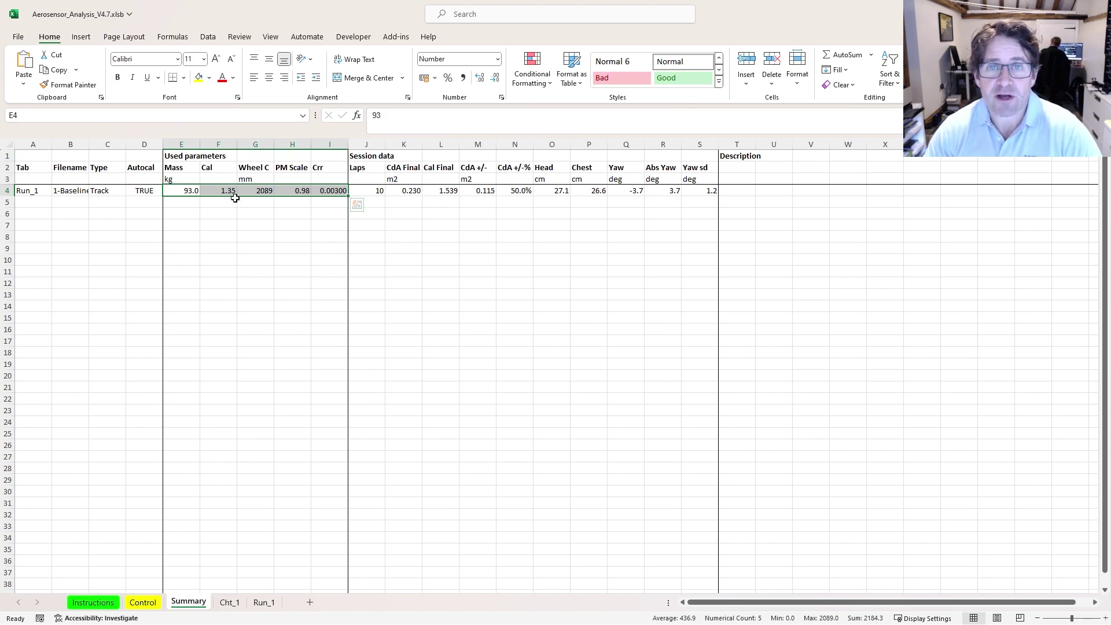
left_click_drag(376, 191, 705, 191)
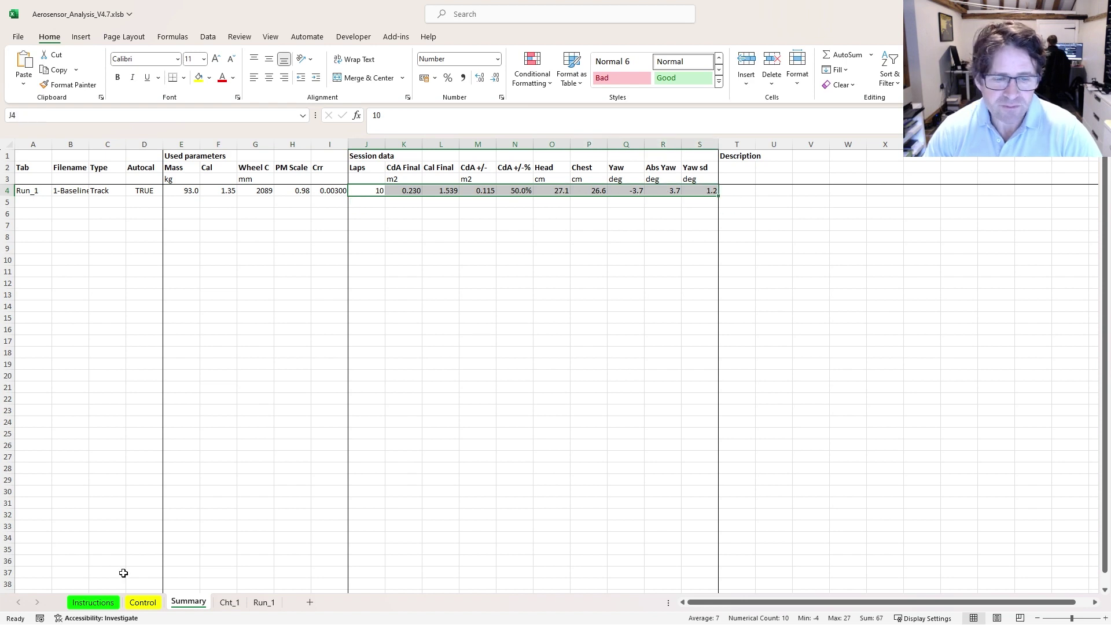
left_click(231, 603)
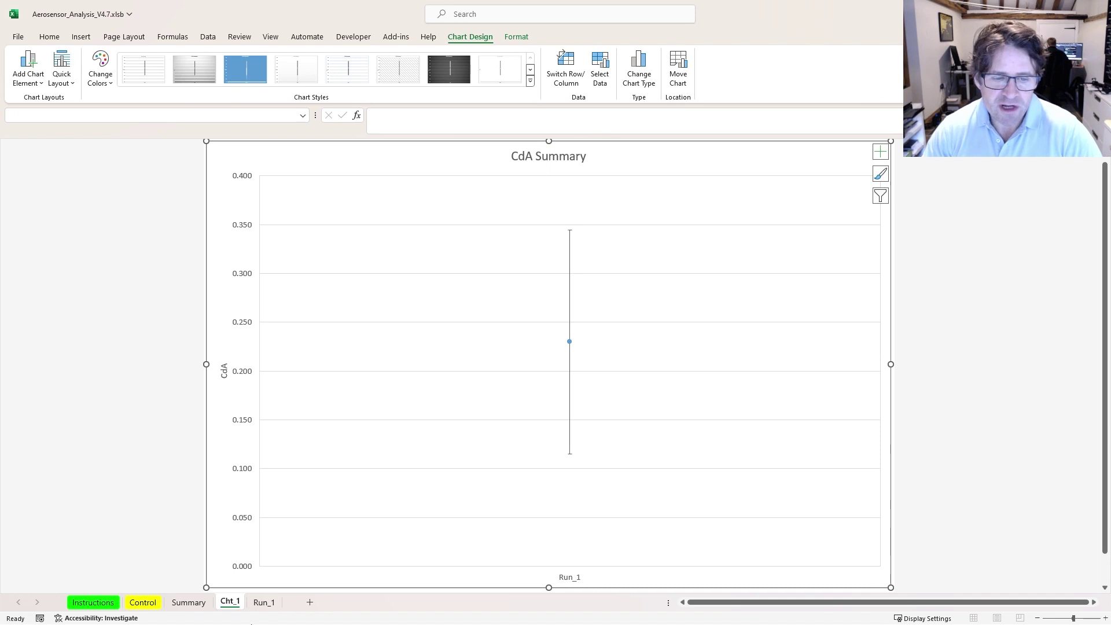
left_click(264, 602)
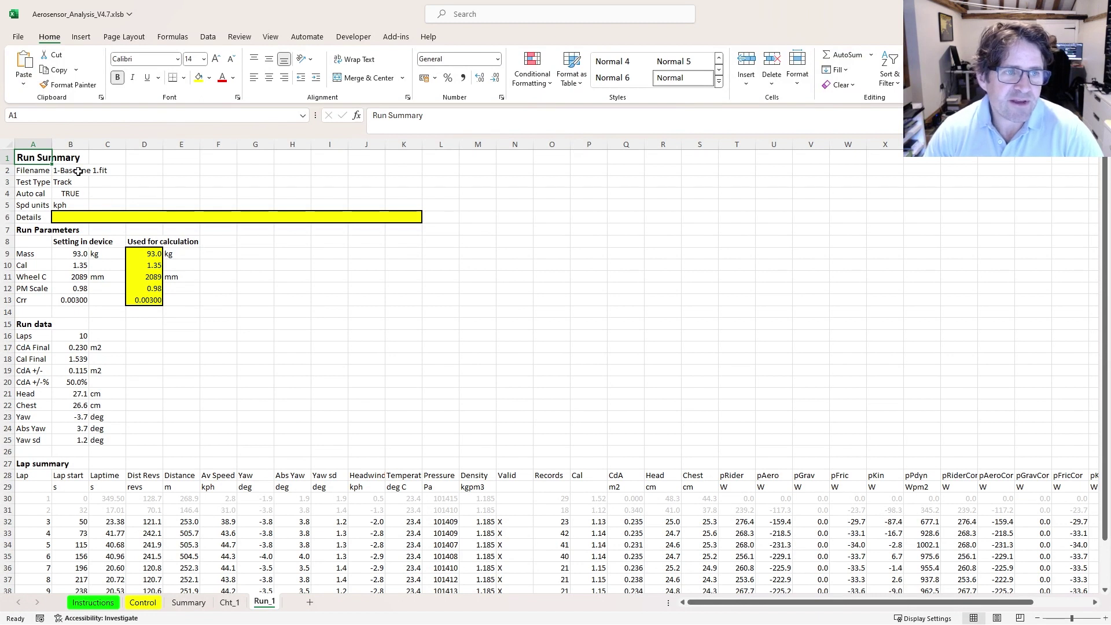
Enter 'First baseline' in the Run_1 Details cell B6
left_click_drag(73, 173, 73, 204)
left_click(70, 207)
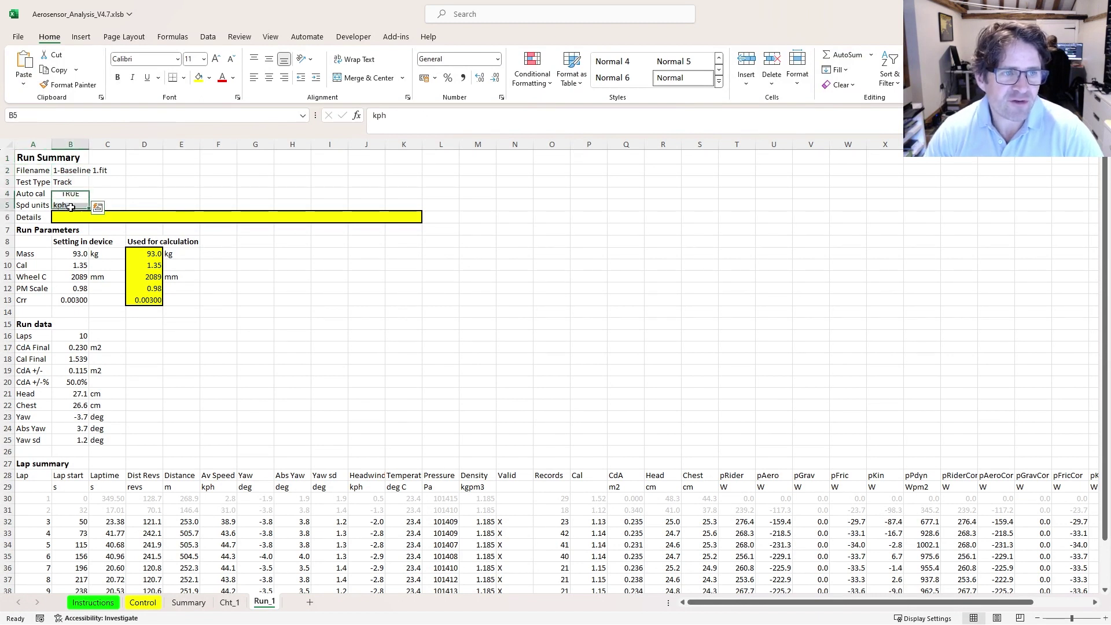
left_click(9, 217)
left_click(60, 216)
type("Fir")
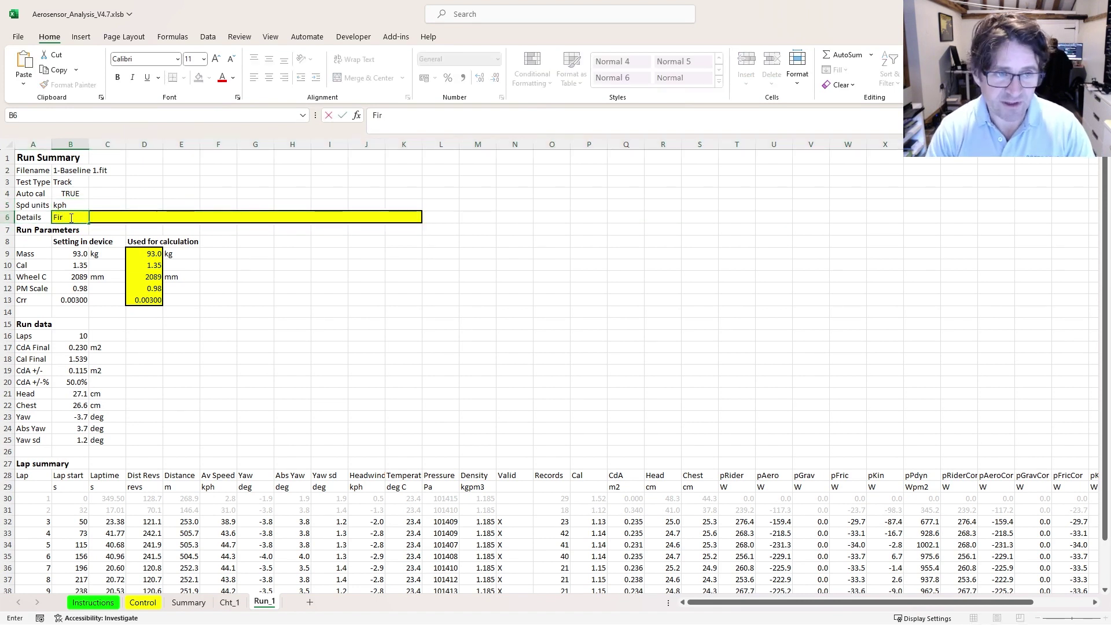
type("st baseline")
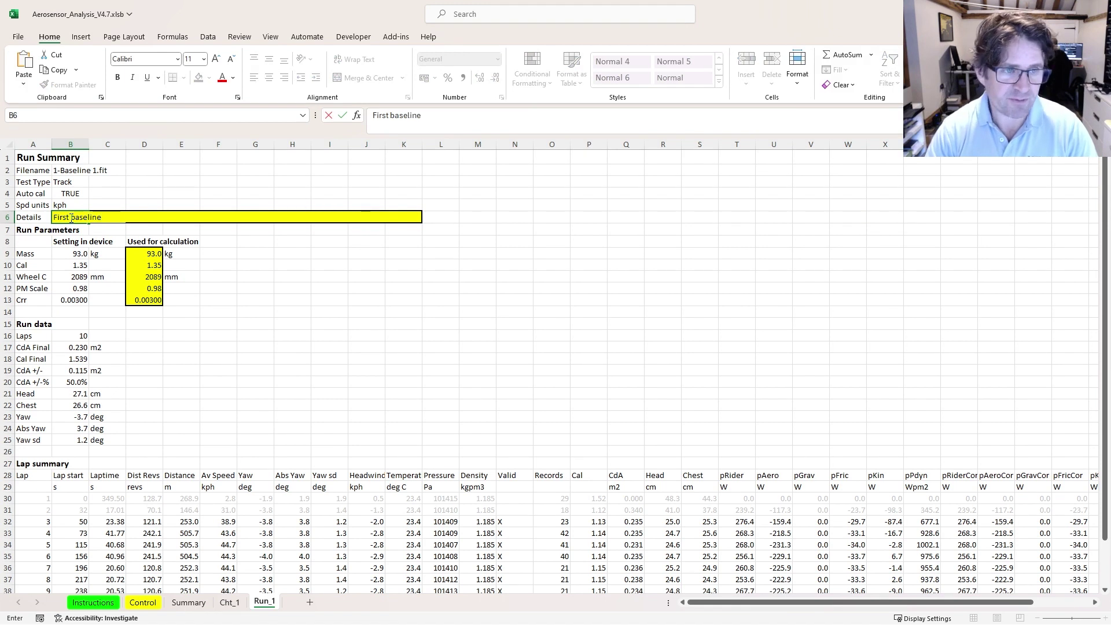
key("Return")
Copy the device settings B9:B13 into the Used for calculation cells D9:D13
scroll(70, 218, "down", 1)
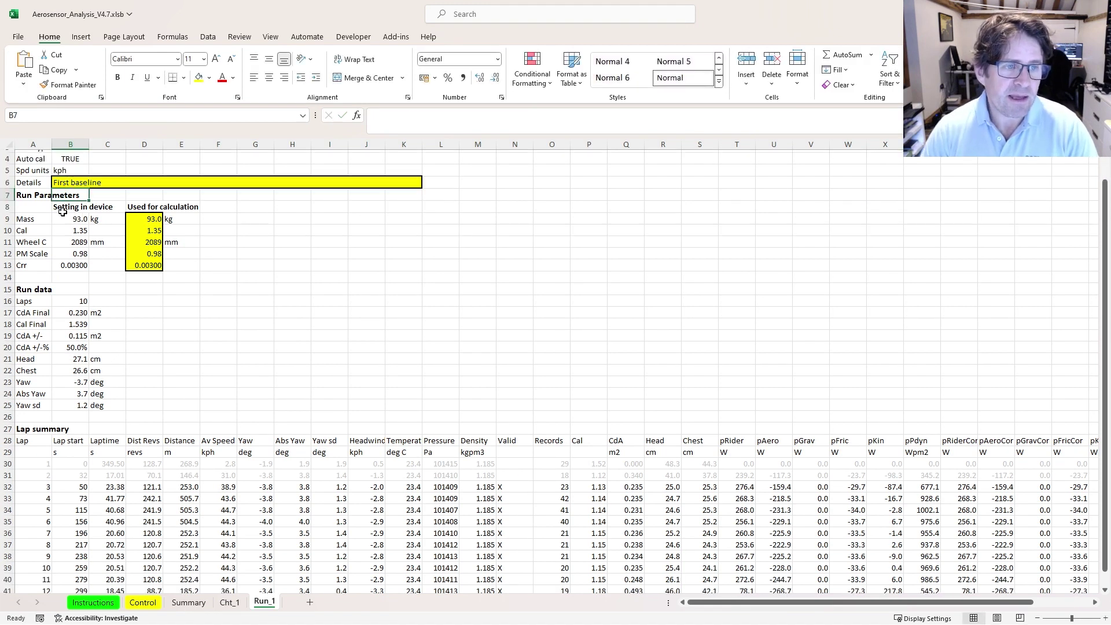
left_click(76, 224)
left_click_drag(77, 224, 74, 265)
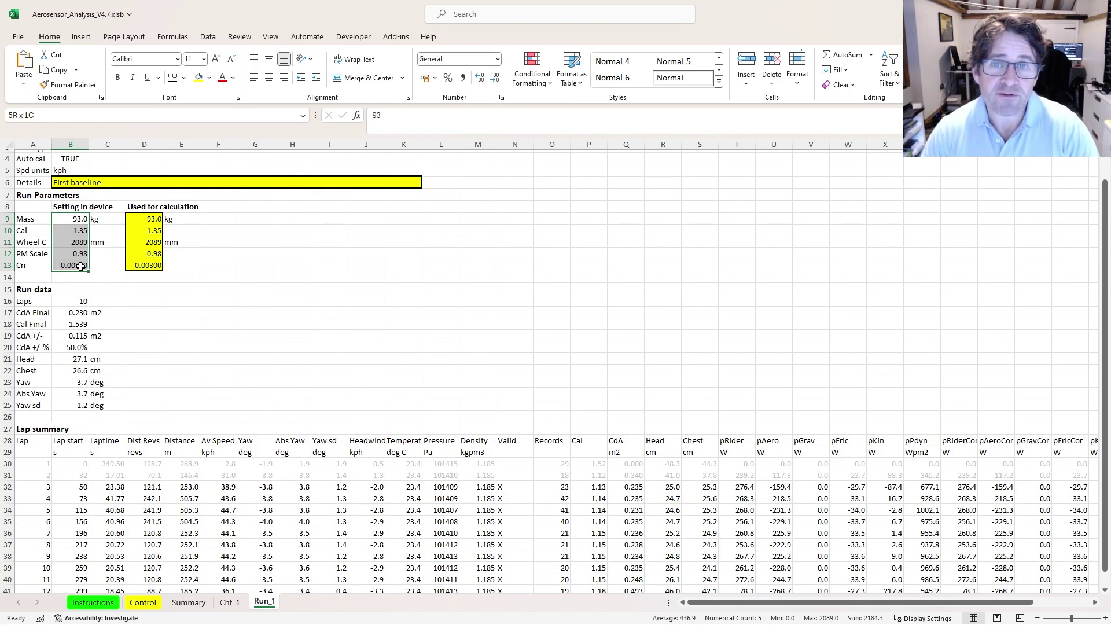
key("ctrl+v")
scroll(81, 266, "up", 1)
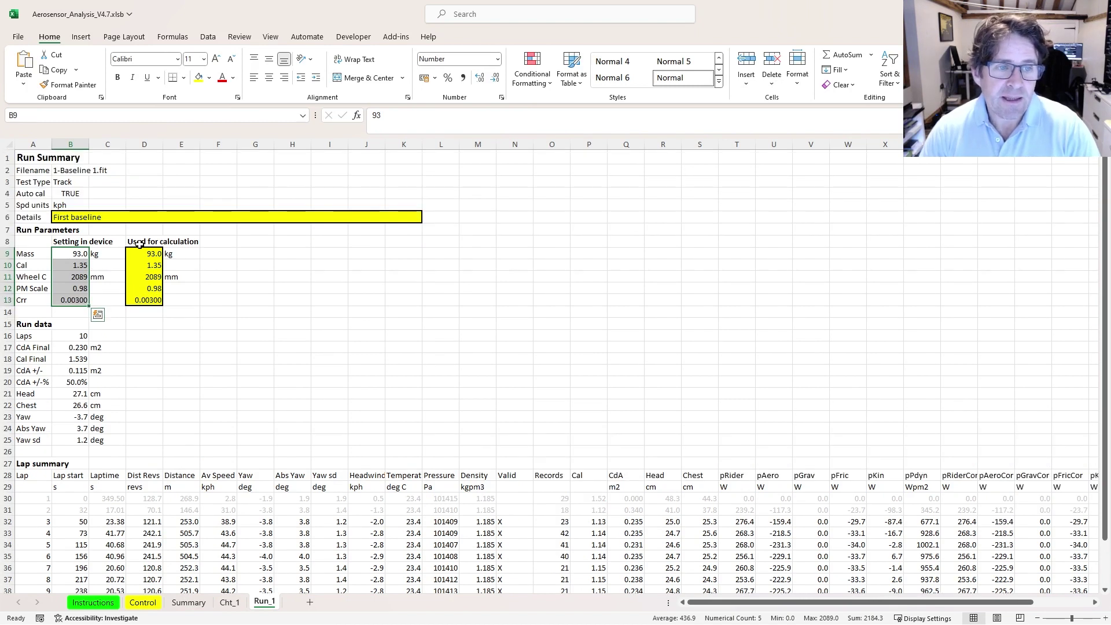
left_click_drag(142, 250, 154, 295)
key("ctrl+v")
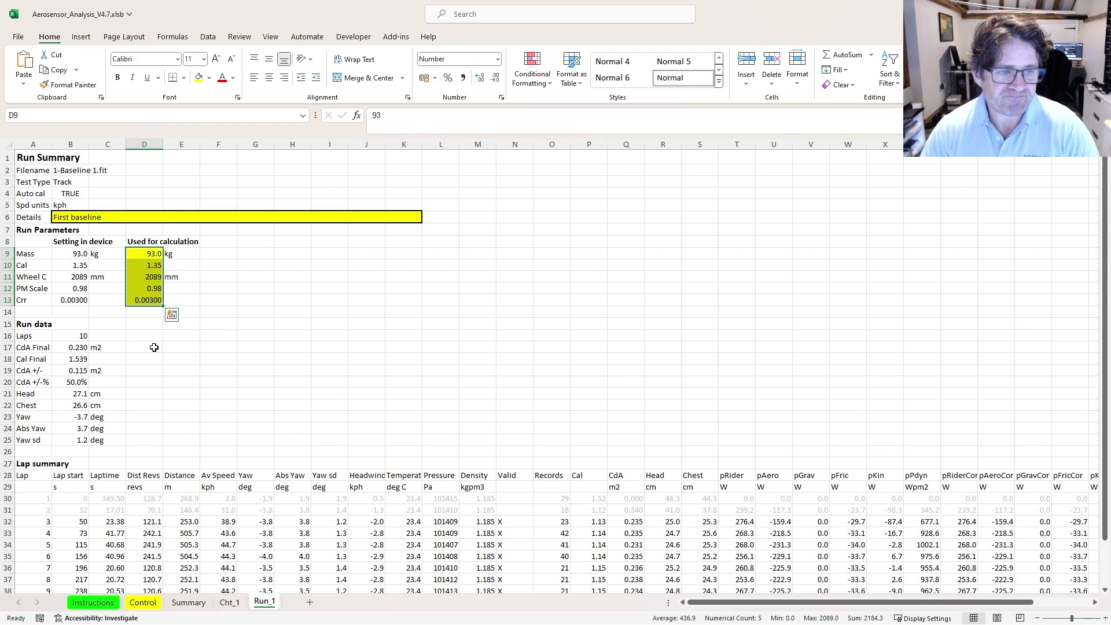
Review the lap summary, where laps 3 to 12 are marked valid
scroll(152, 347, "down", 1)
left_click_drag(33, 300, 69, 402)
scroll(68, 402, "down", 3)
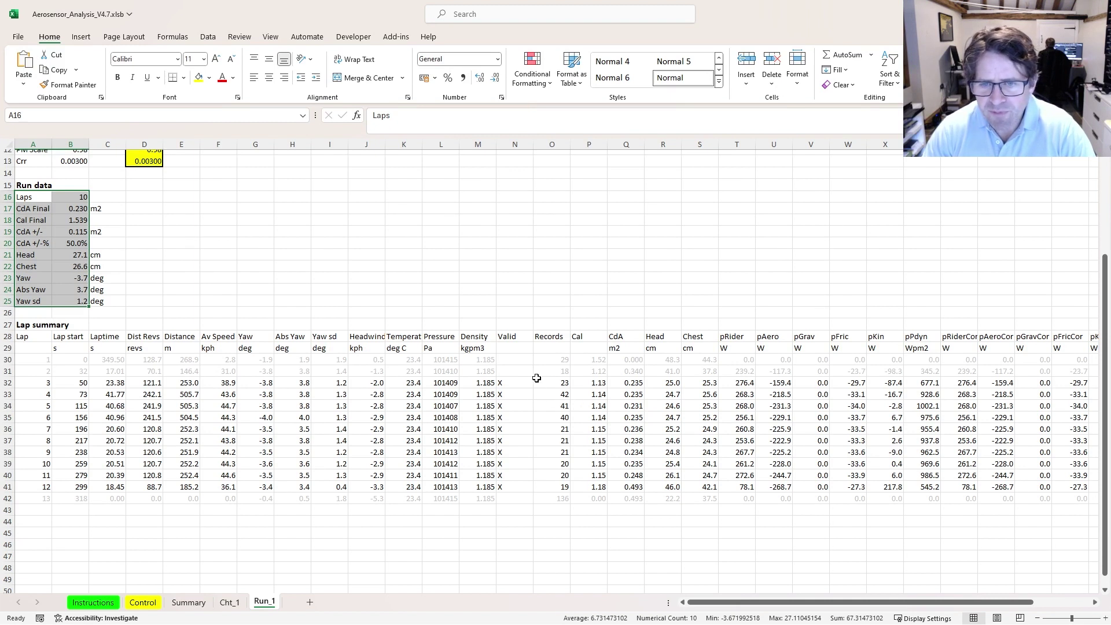
Inspect lap 12's CdA of 0.493 and clear its Valid mark
left_click(639, 489)
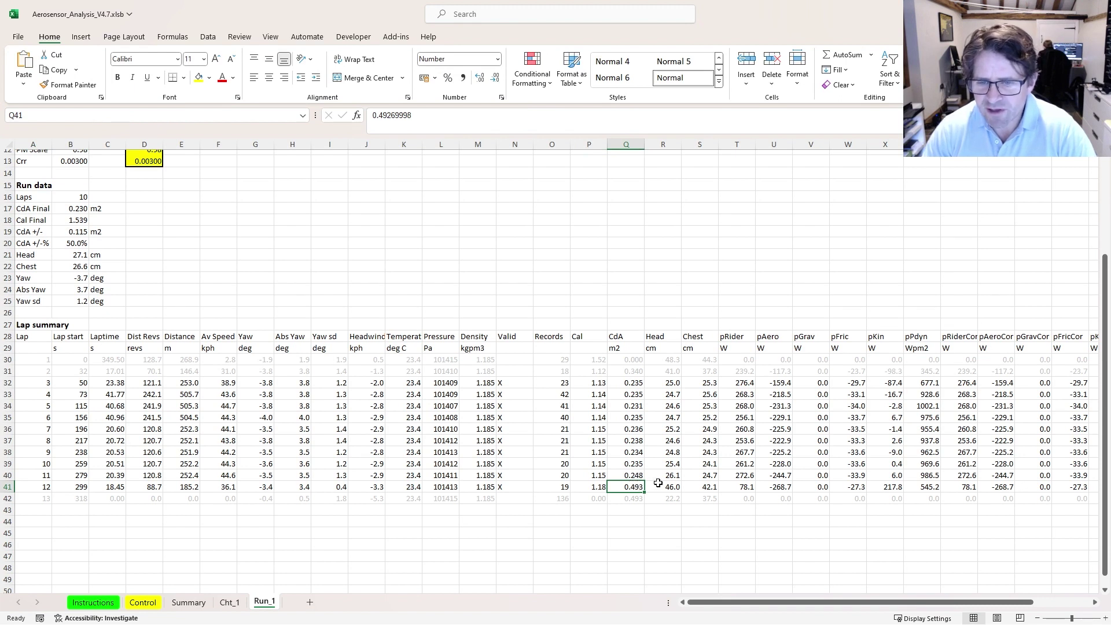
left_click_drag(658, 487, 702, 487)
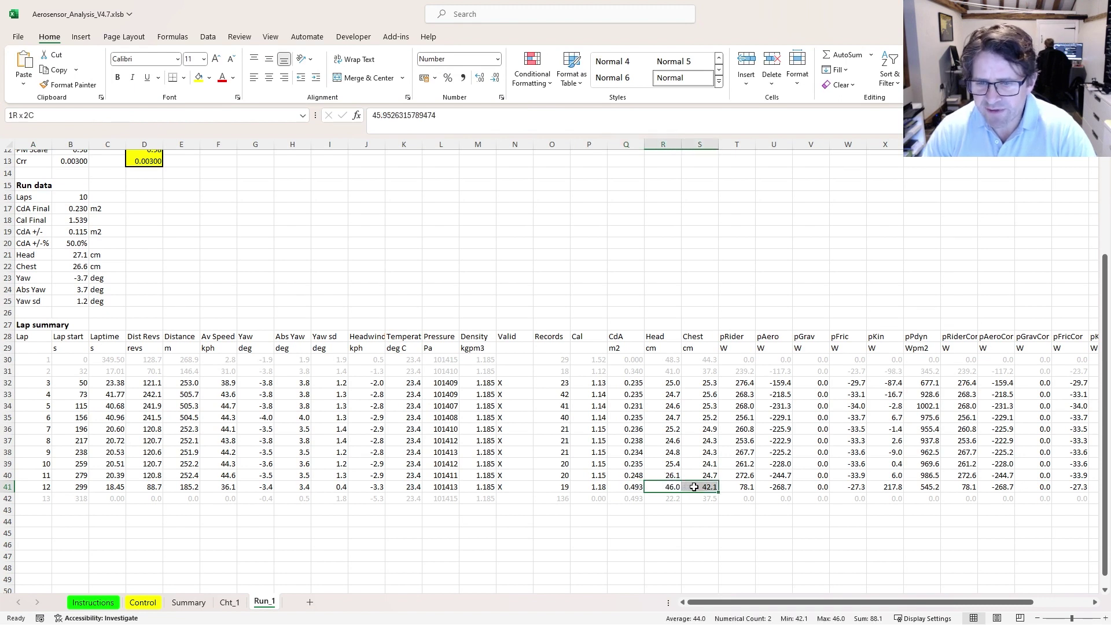
left_click(741, 489)
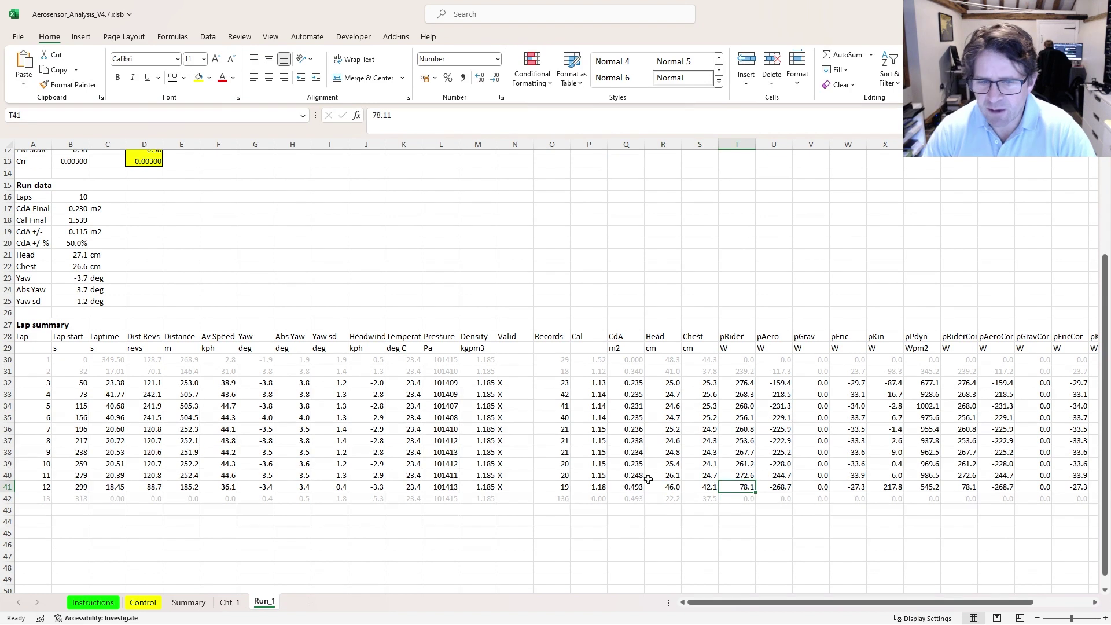
left_click(508, 487)
key("Delete")
left_click(567, 496)
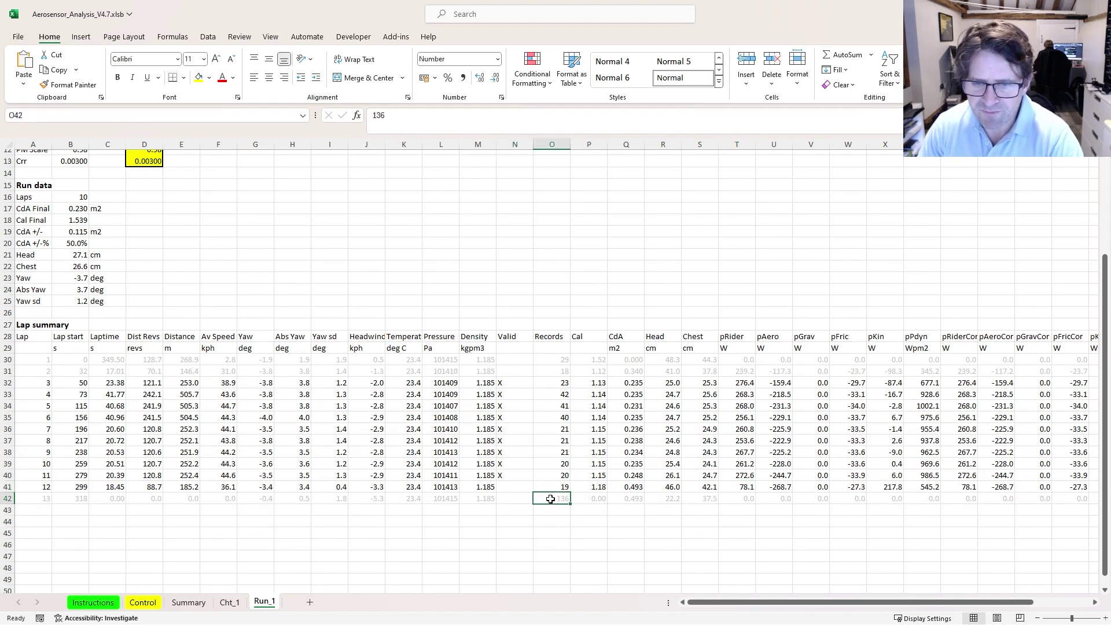
Compare lap 11's CdA with the valid laps, clear its Valid mark, and select laps 3–10
left_click_drag(637, 383, 626, 459)
left_click(635, 475)
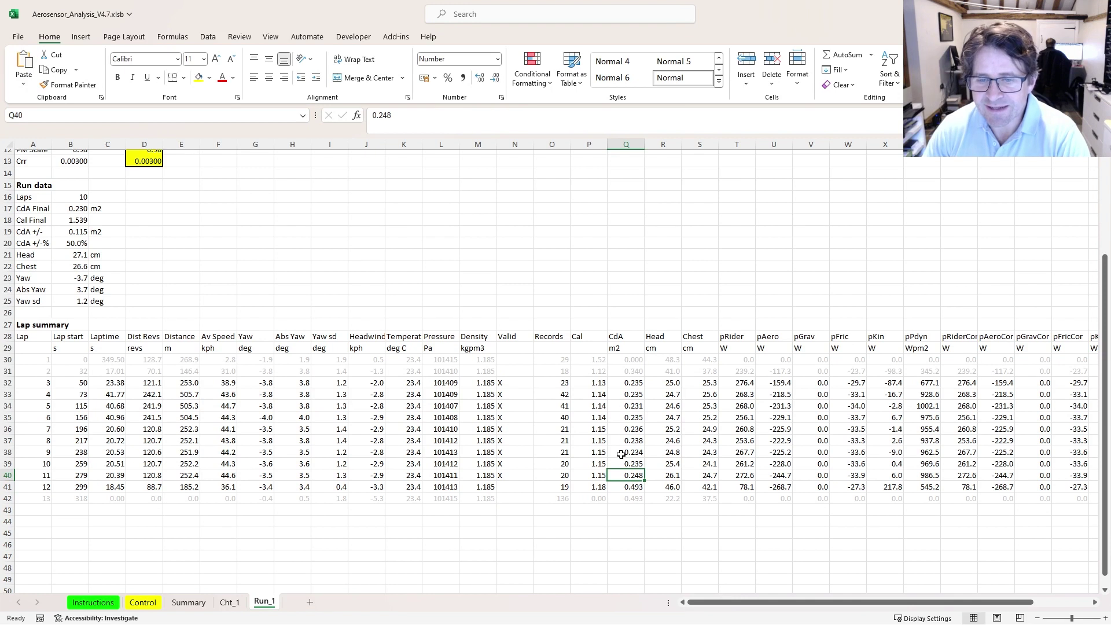
left_click(519, 475)
key("Delete")
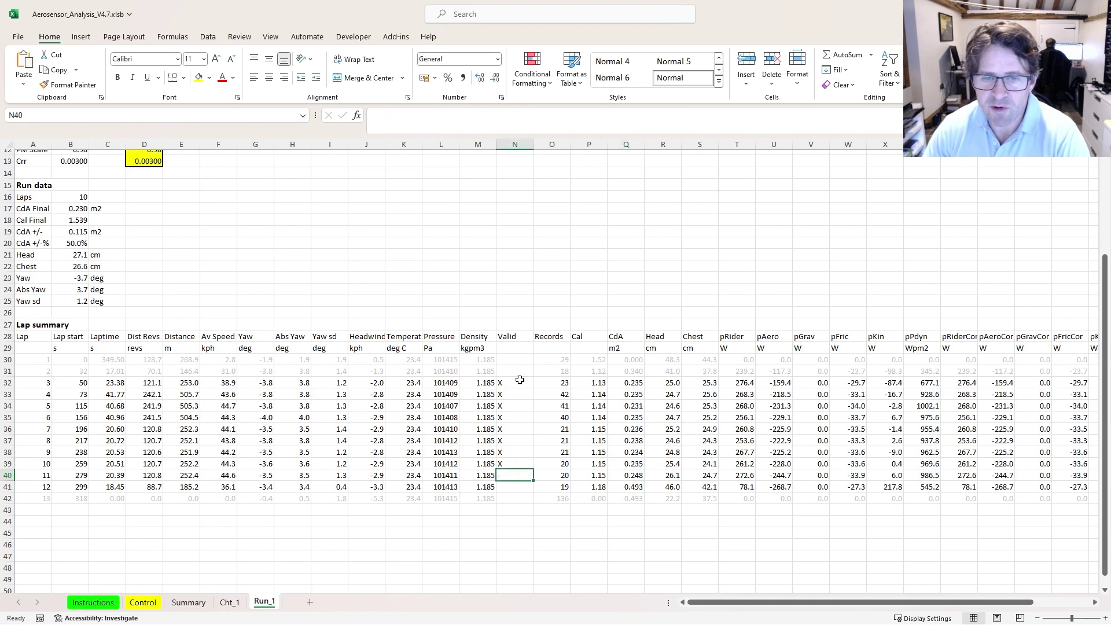
left_click_drag(517, 383, 512, 460)
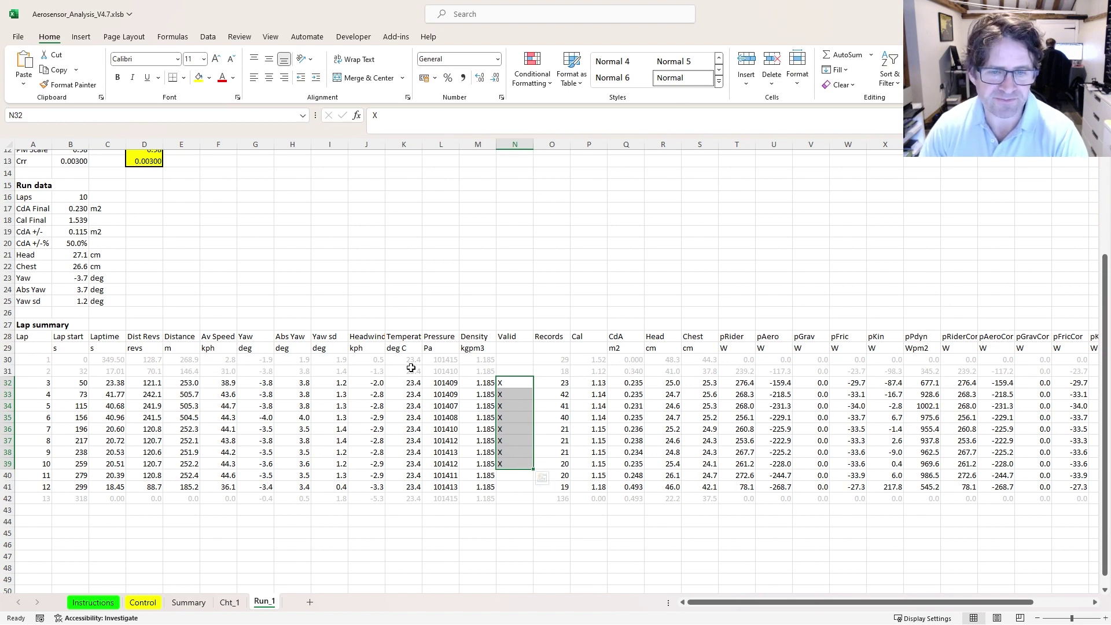
Recalculate Run_1, then review the valid marks and Cal and CdA values for laps 3 to 10
left_click(152, 603)
left_click(153, 352)
left_click(270, 603)
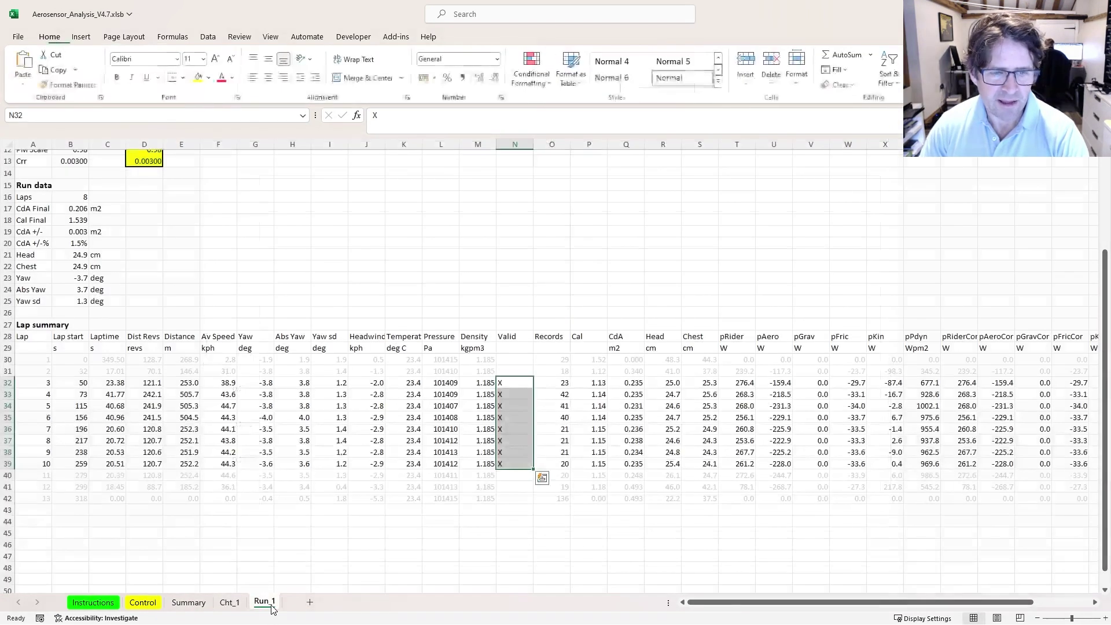
left_click_drag(501, 384, 499, 461)
scroll(492, 462, "up", 1)
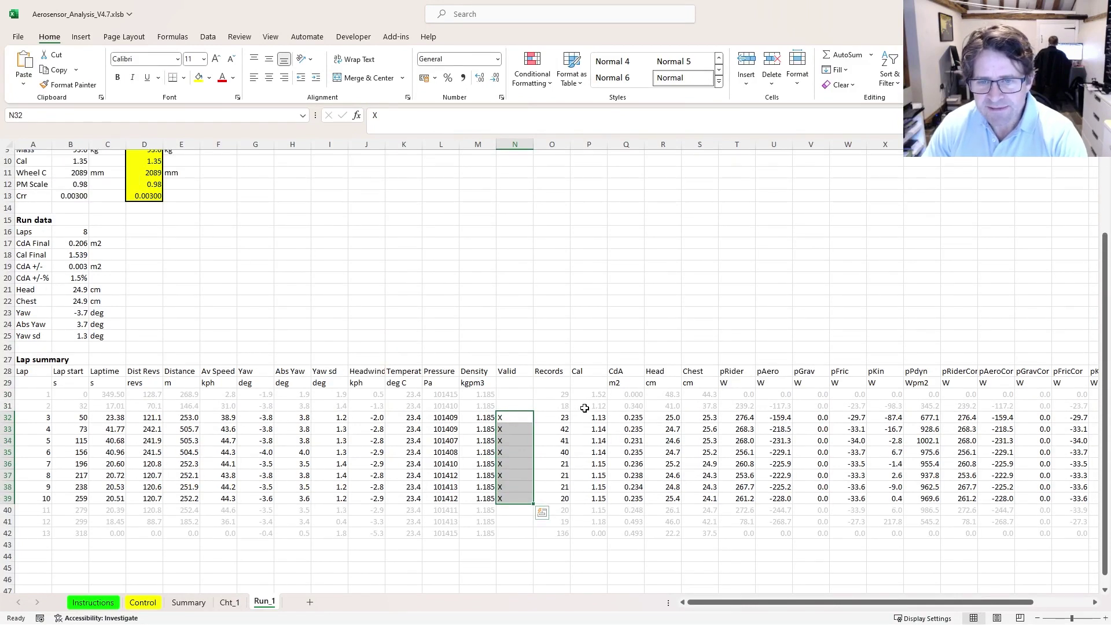
left_click_drag(591, 414, 593, 493)
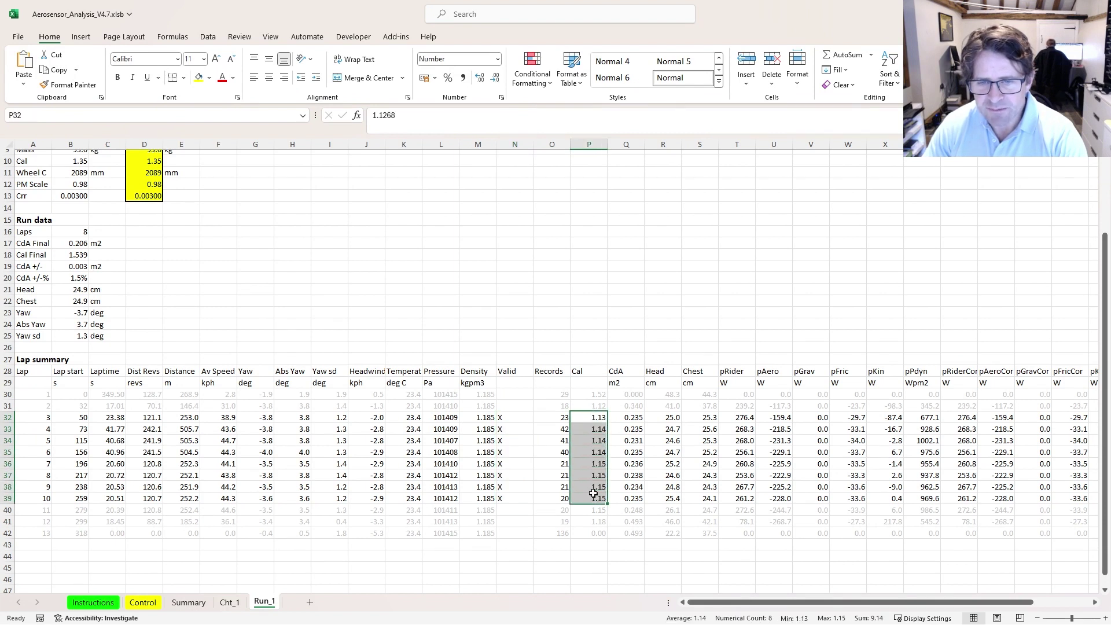
left_click_drag(628, 414, 624, 495)
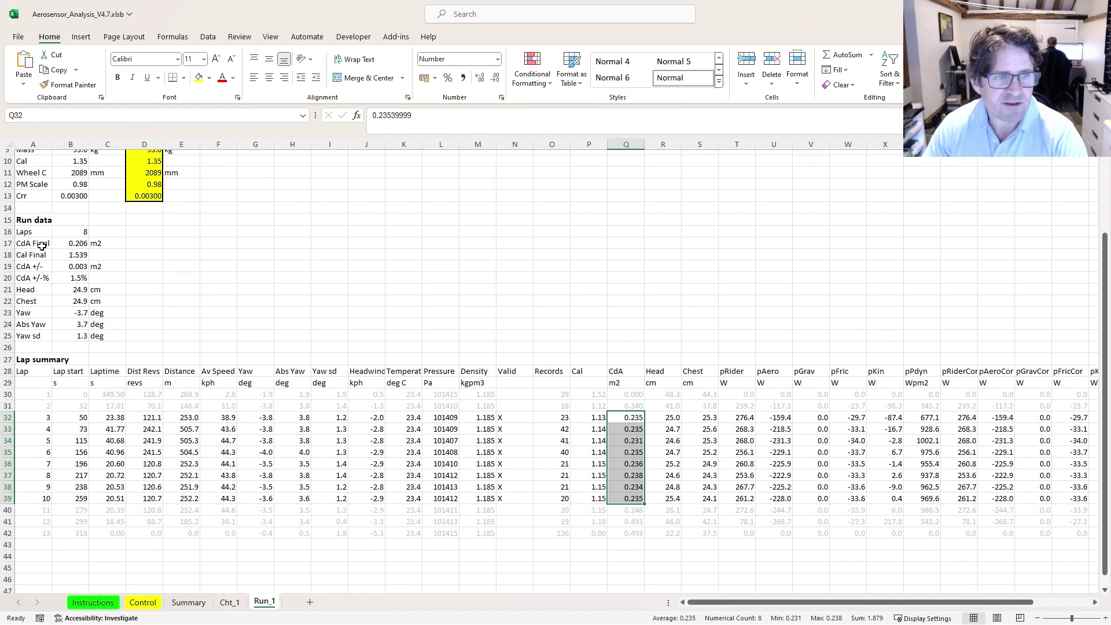
Check the CdA Final of 0.206 m2, the Cal values and the ±1.5% CdA uncertainty
left_click_drag(42, 243, 80, 245)
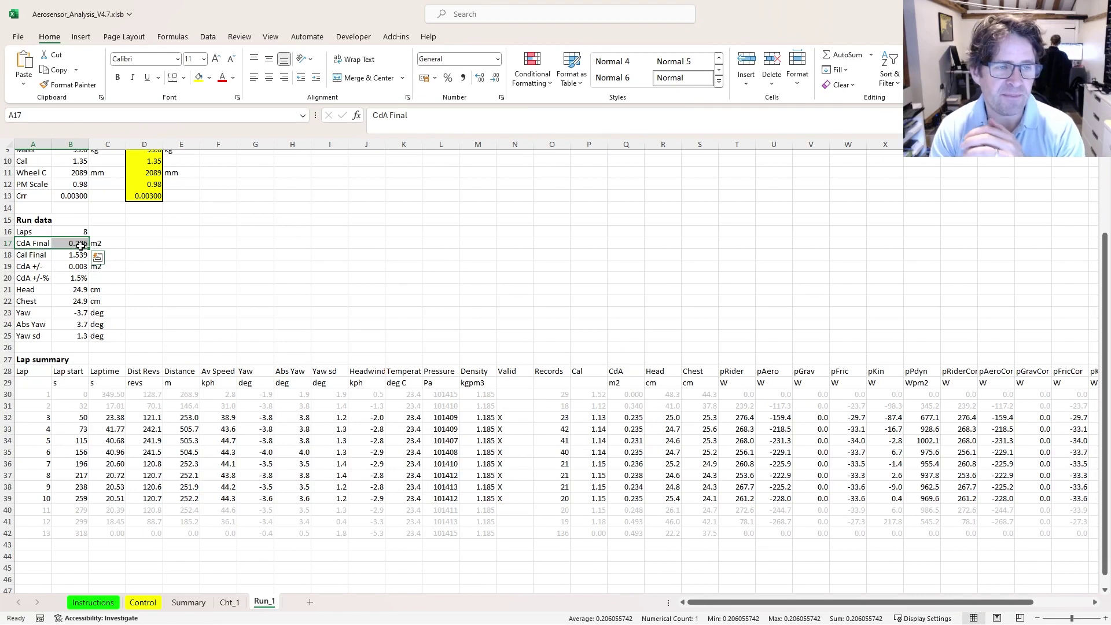
left_click(24, 254)
left_click(71, 254)
scroll(180, 345, "up", 2)
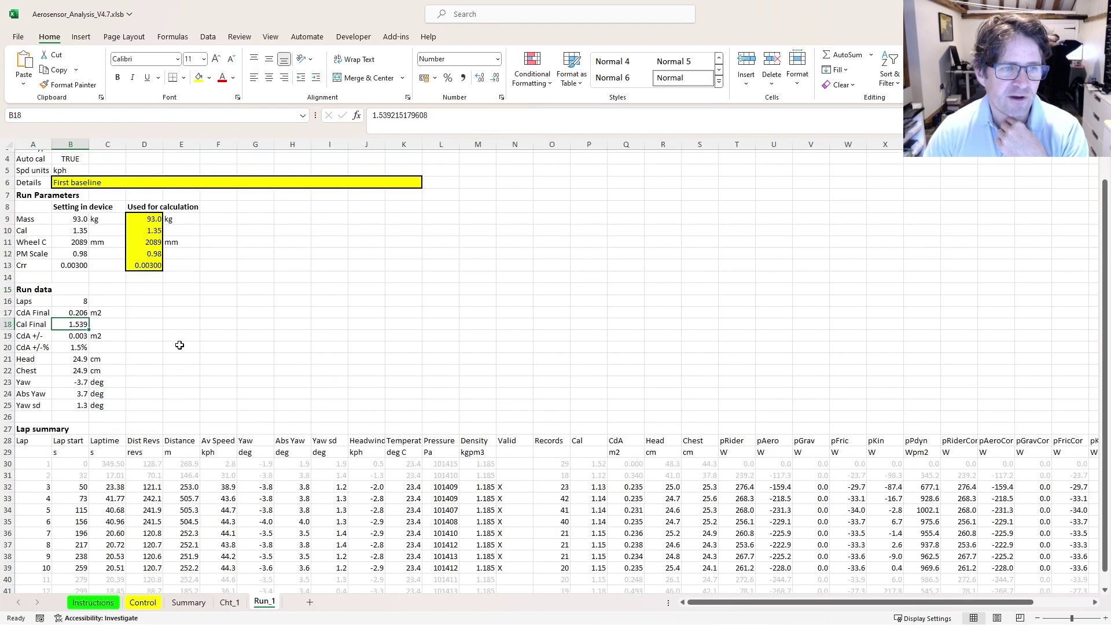
left_click(73, 230)
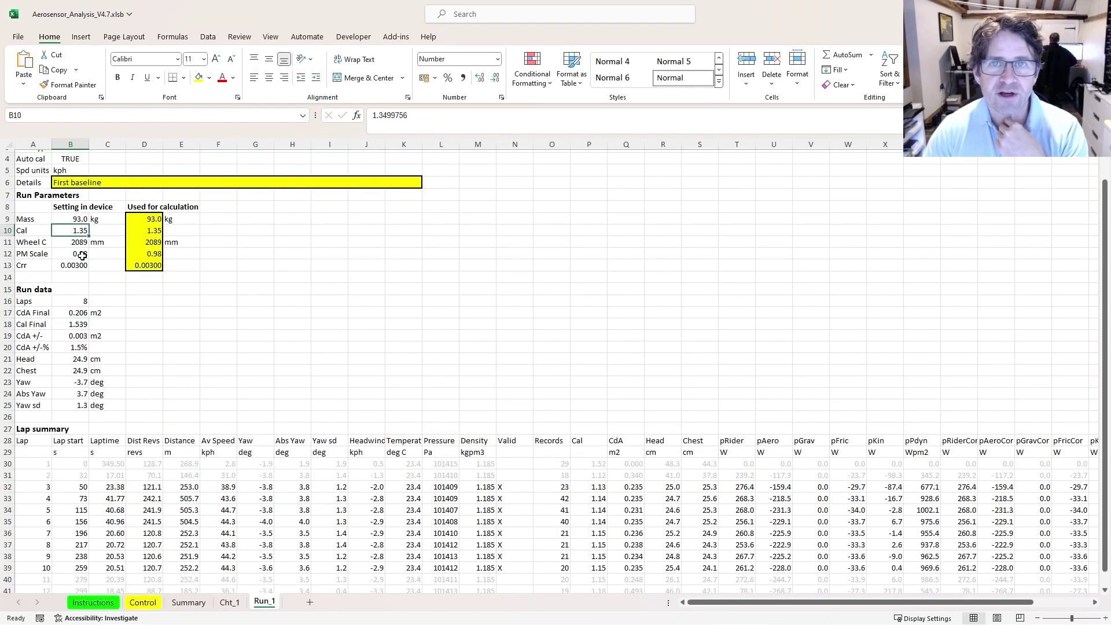
left_click(73, 324)
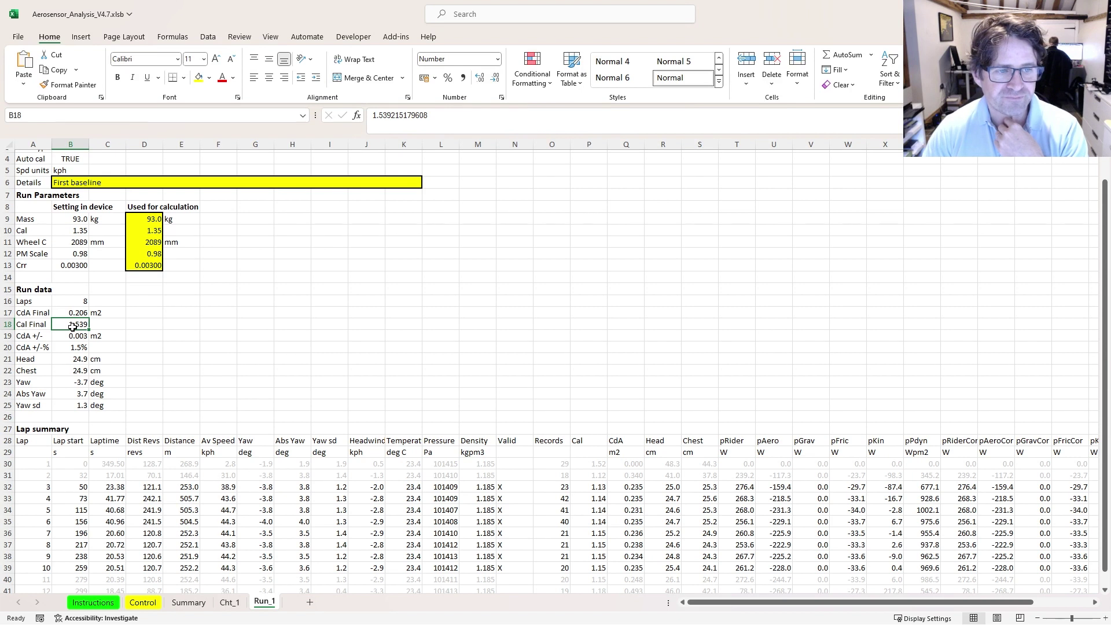
left_click(62, 338)
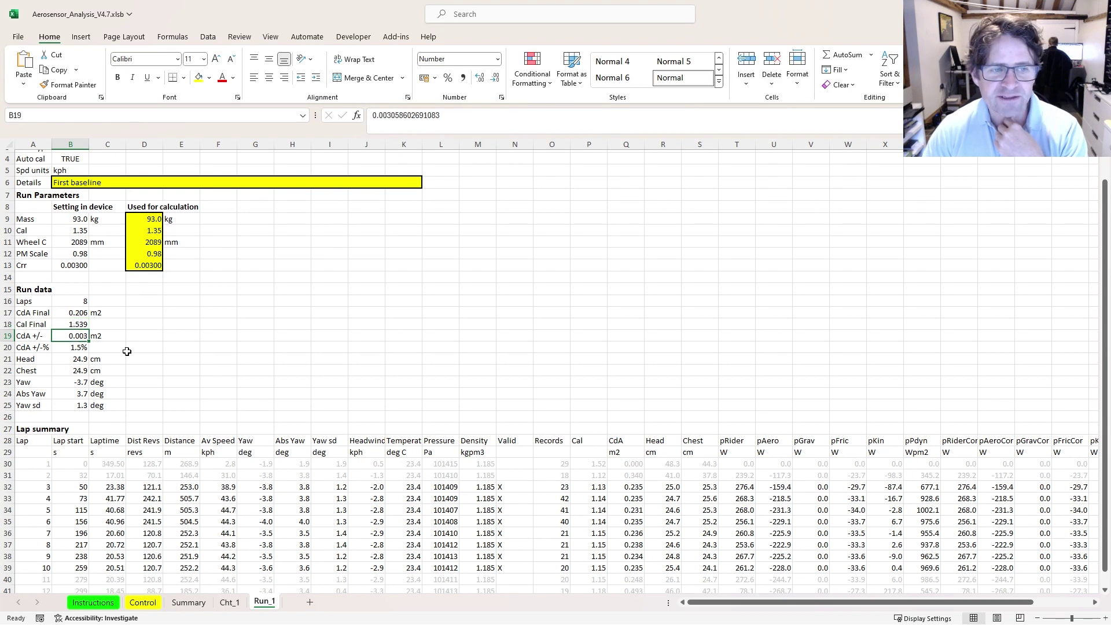
left_click(73, 349)
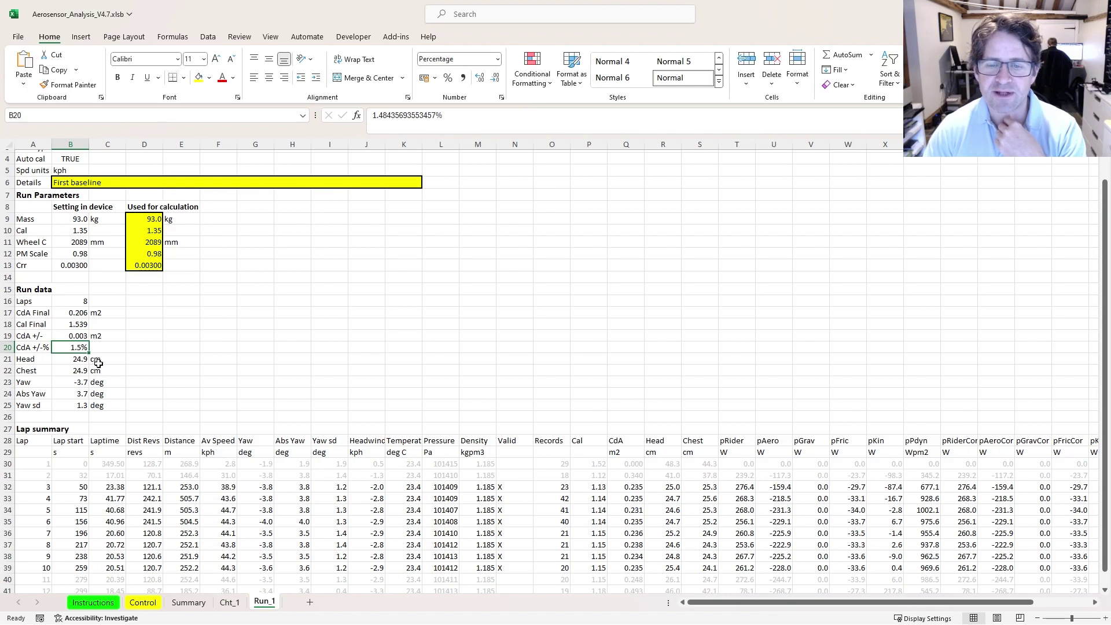
Review the yaw results: average yaw −3.7 deg, absolute yaw and yaw standard deviation
scroll(99, 362, "down", 1)
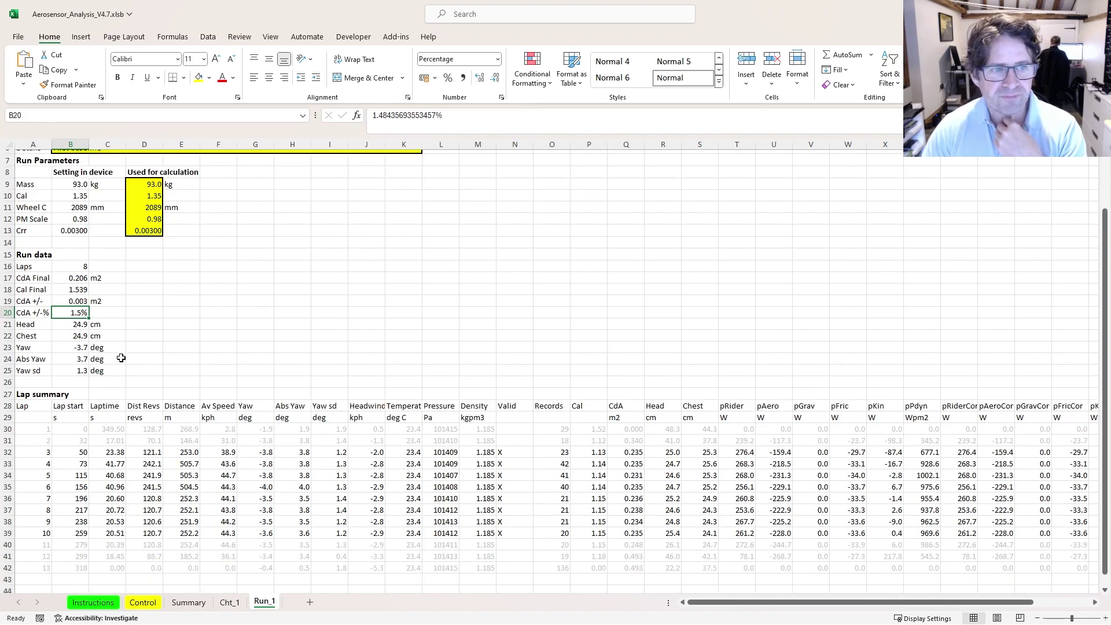
left_click(73, 345)
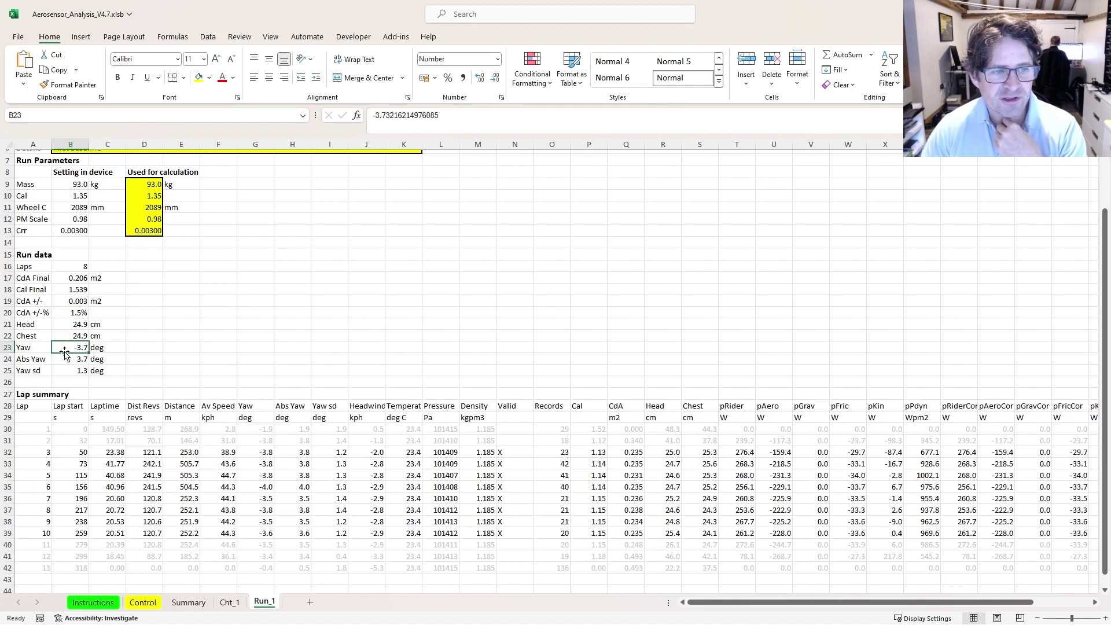
left_click(61, 360)
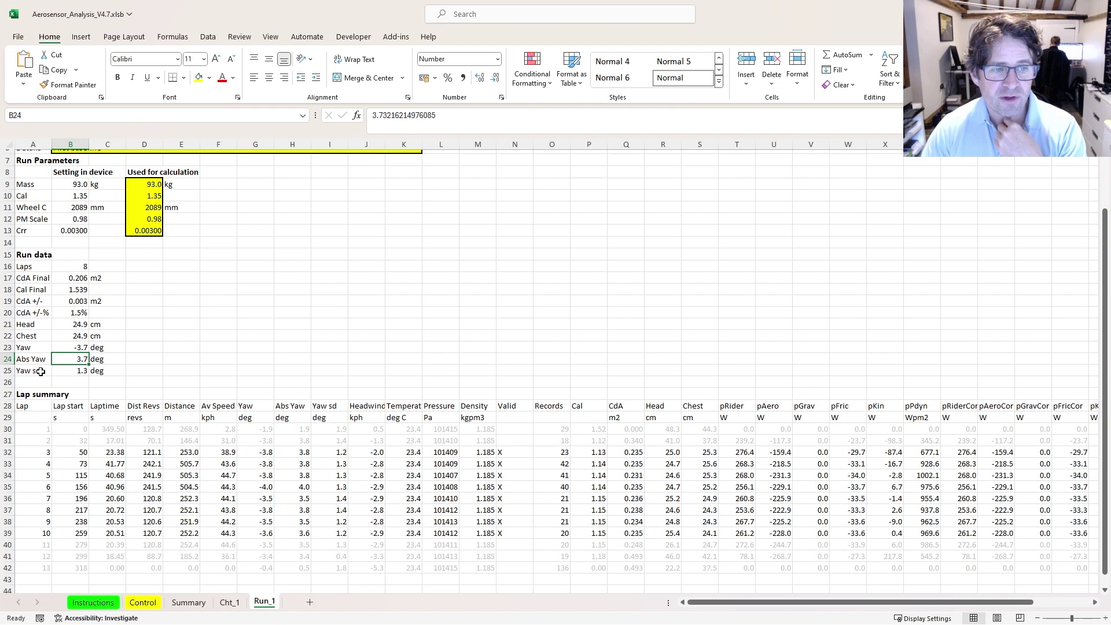
left_click(72, 371)
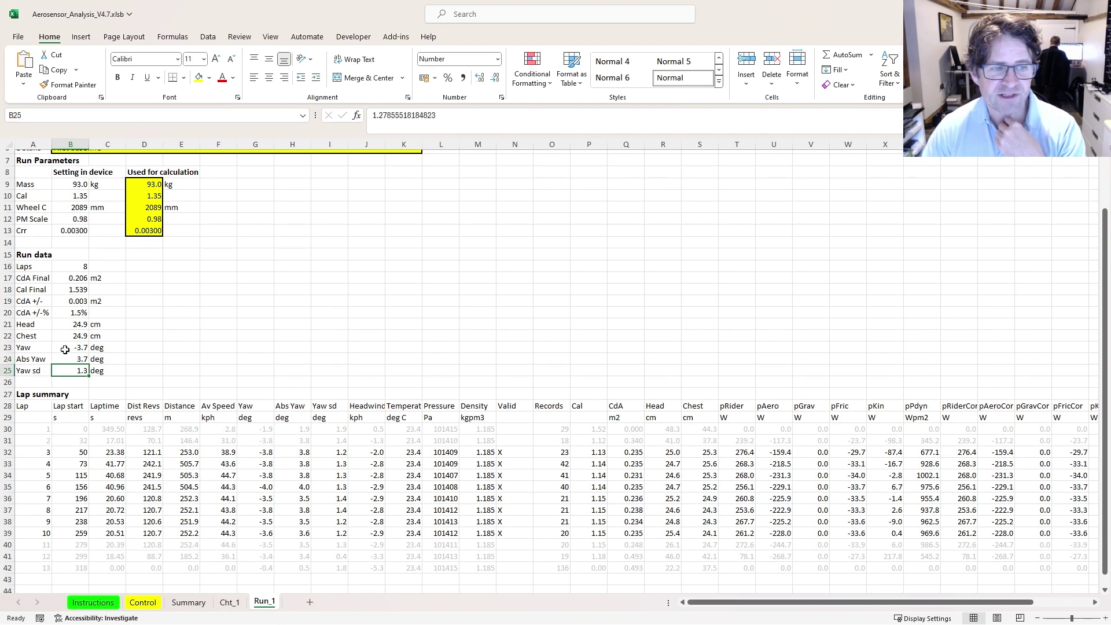
left_click_drag(58, 349, 93, 344)
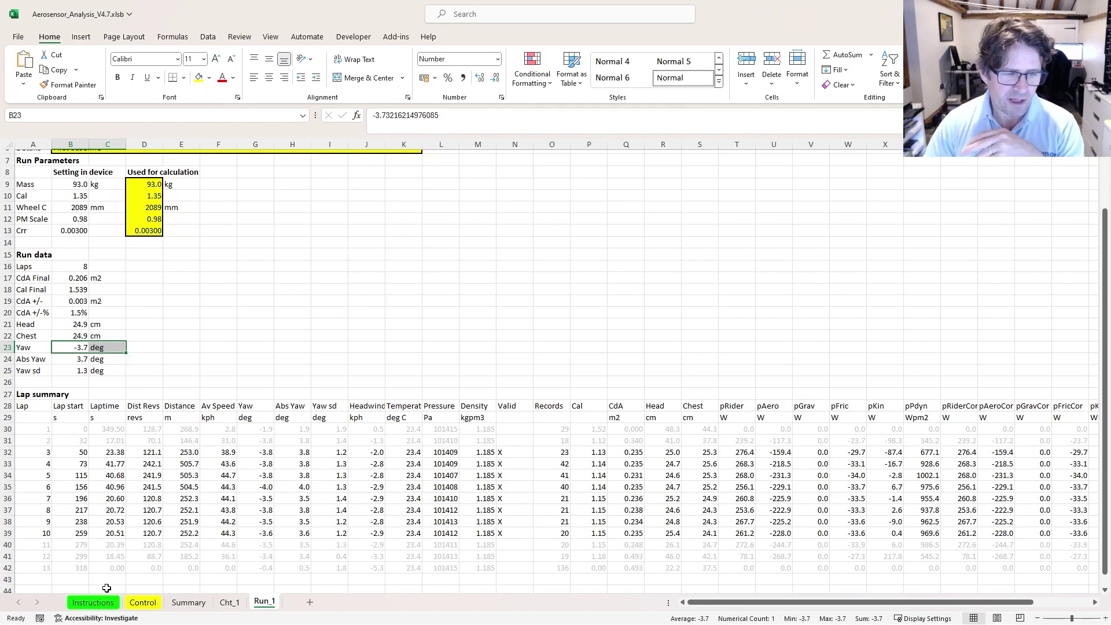
Load 2-Option 1.fit, 3-Option 2.fit and 4-Baseline 2.fit into the workbook together
left_click(143, 603)
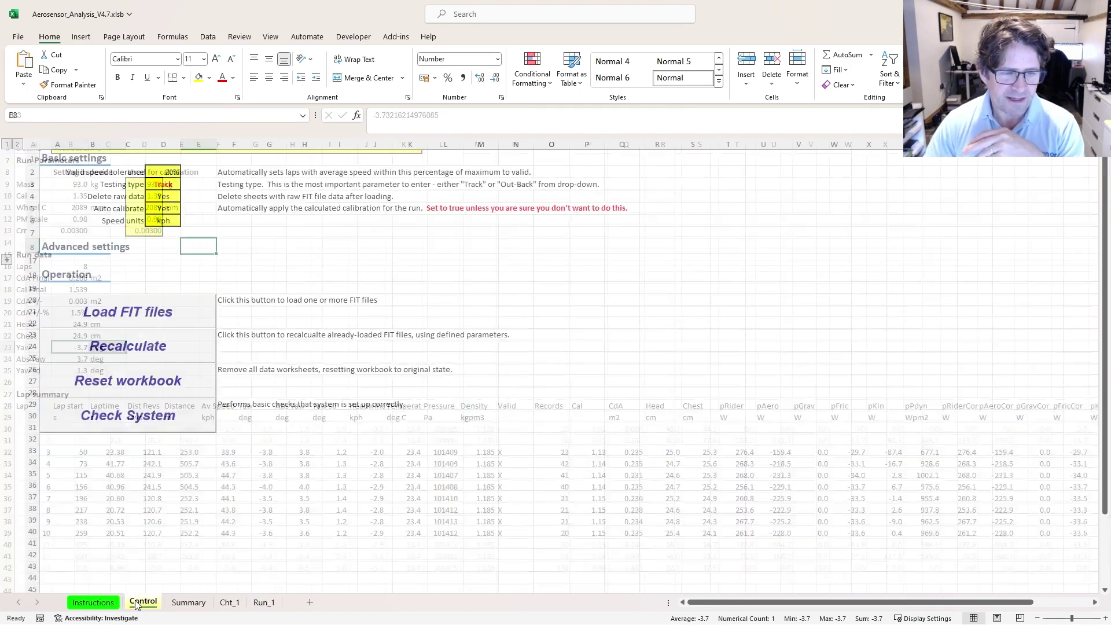
left_click(197, 301)
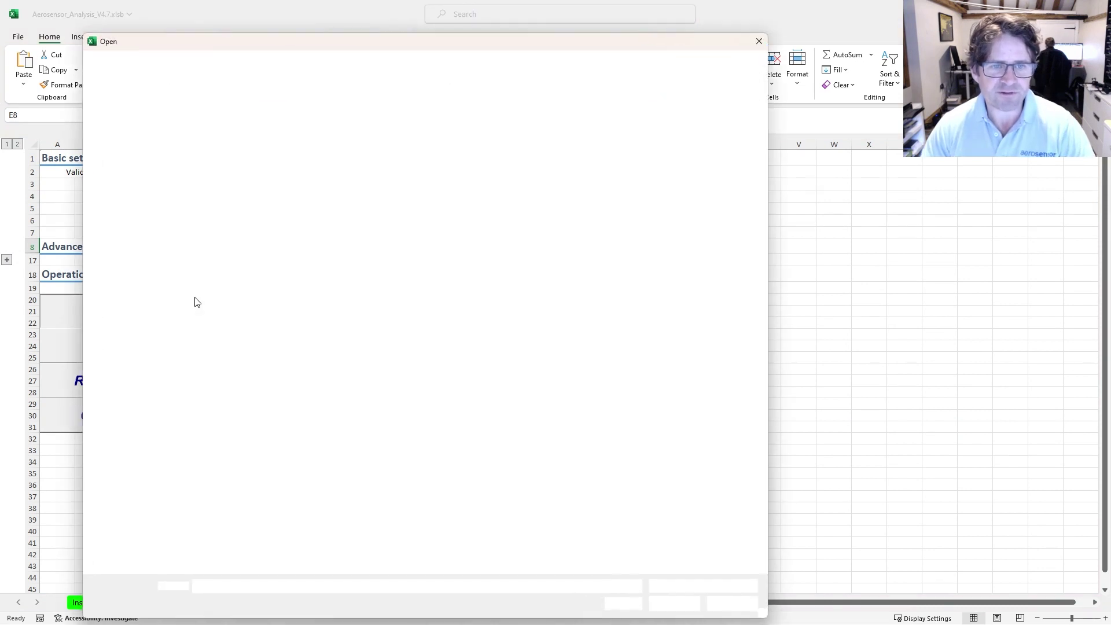
left_click(412, 146)
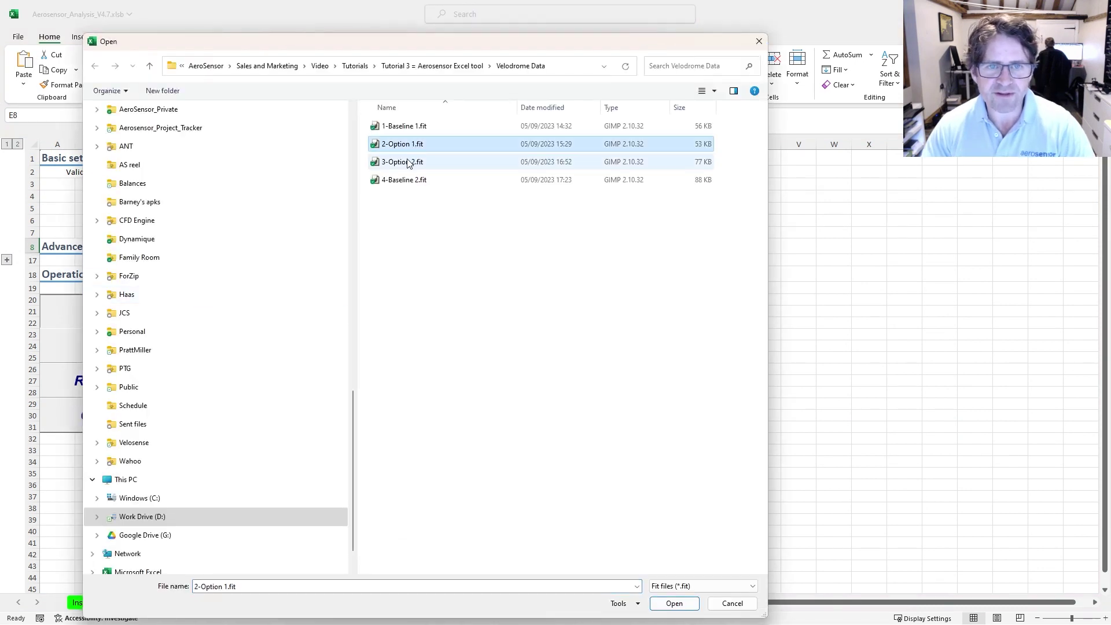
left_click(408, 164, "ctrl")
left_click(405, 179, "ctrl")
left_click(671, 602)
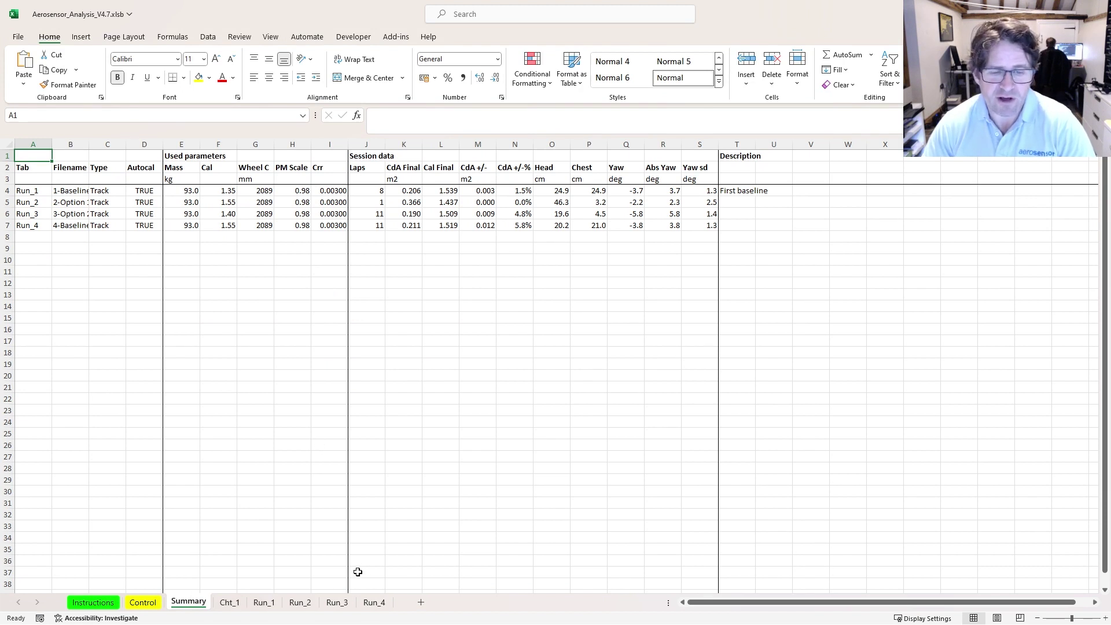
Check Run_2's lap count and review its lap figures and CdA values
left_click(370, 202)
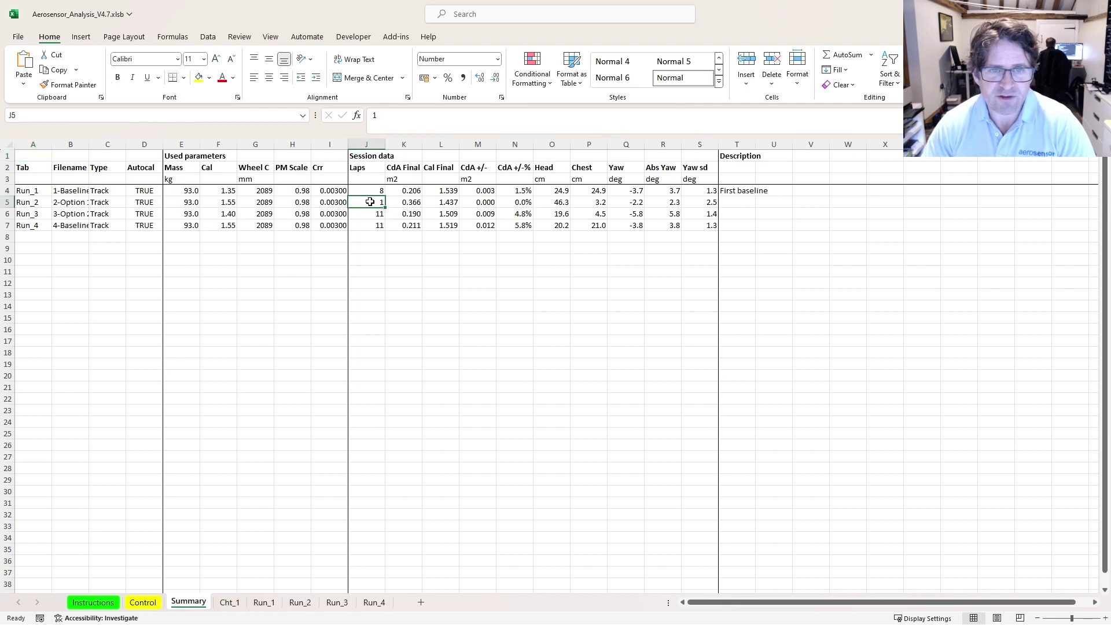
left_click(301, 603)
scroll(335, 578, "down", 5)
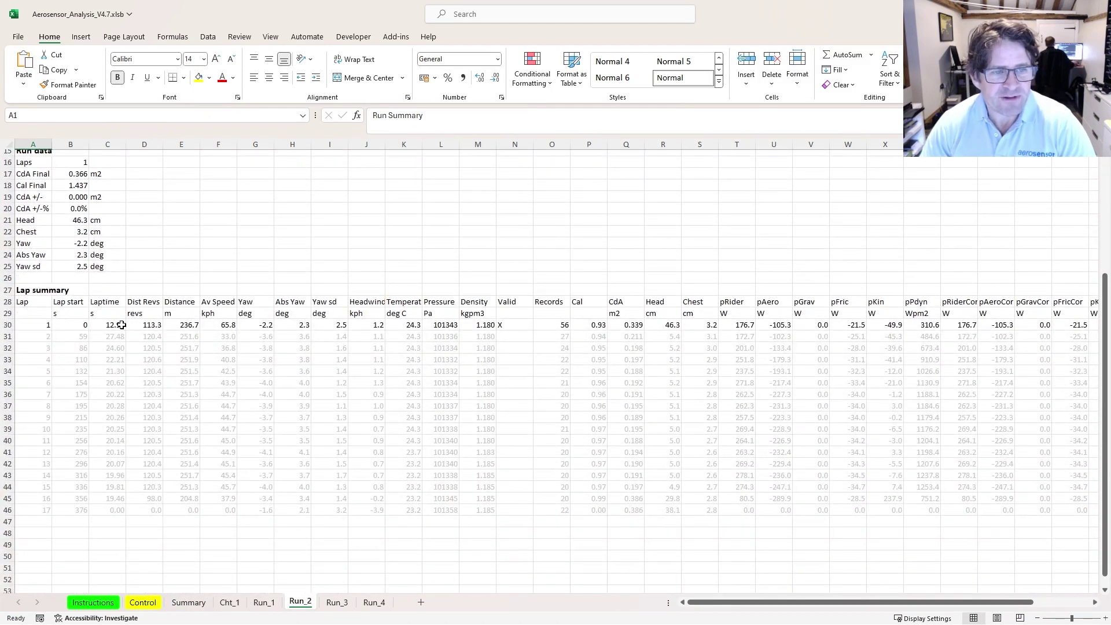
left_click_drag(118, 325, 518, 324)
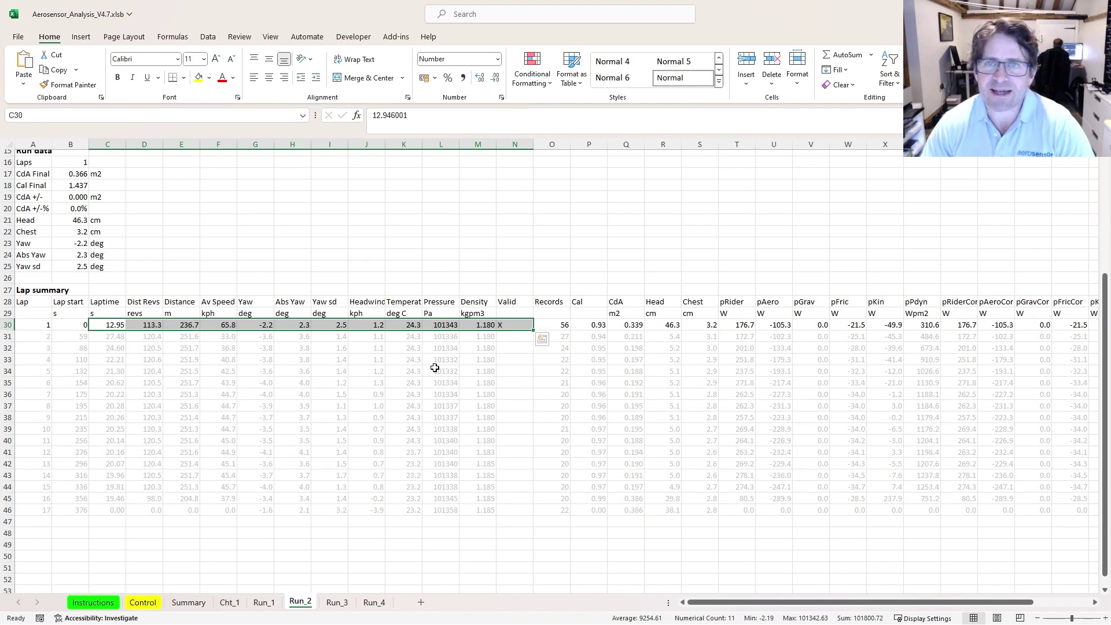
left_click(519, 329)
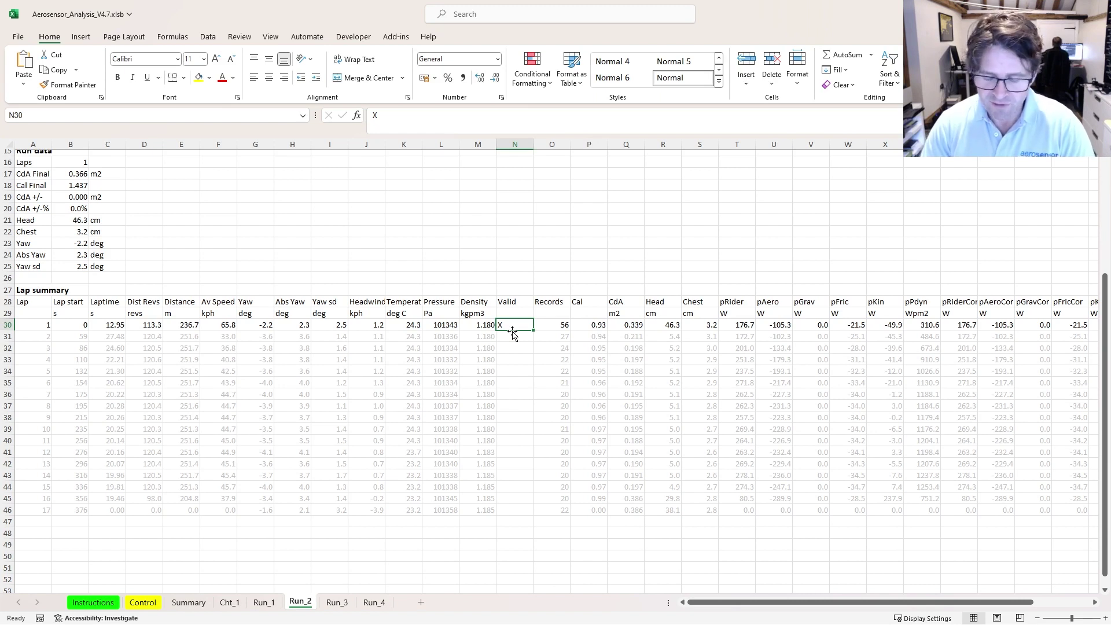
key("Down")
key("Down")
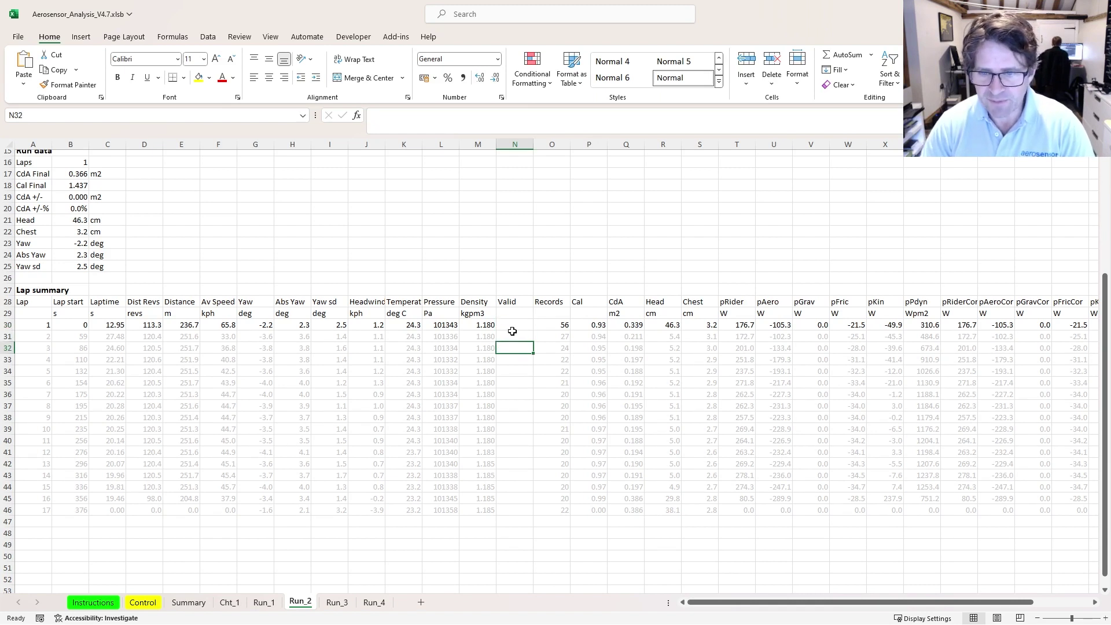
left_click_drag(639, 350, 627, 465)
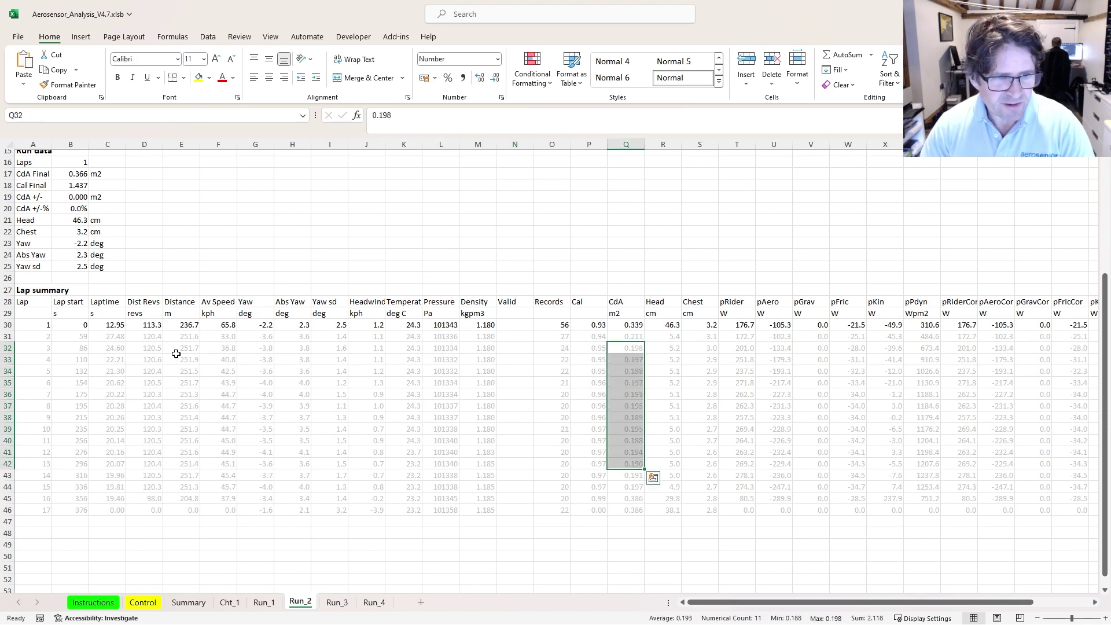
Mark Run_2 laps 3 to 15 valid with X, then bring up the Run_3 sheet
left_click(220, 348)
left_click_drag(226, 358, 540, 483)
left_click(515, 351)
type("X")
key("Return")
left_click(515, 350)
key("ctrl+c")
key("shift+Down")
key("shift+Down")
key("shift+Down")
key("shift+Down")
key("shift+Down")
key("shift+Down")
key("shift+Down")
key("shift+Down")
key("shift+Down")
key("shift+Down")
key("shift+Down")
key("shift+Down")
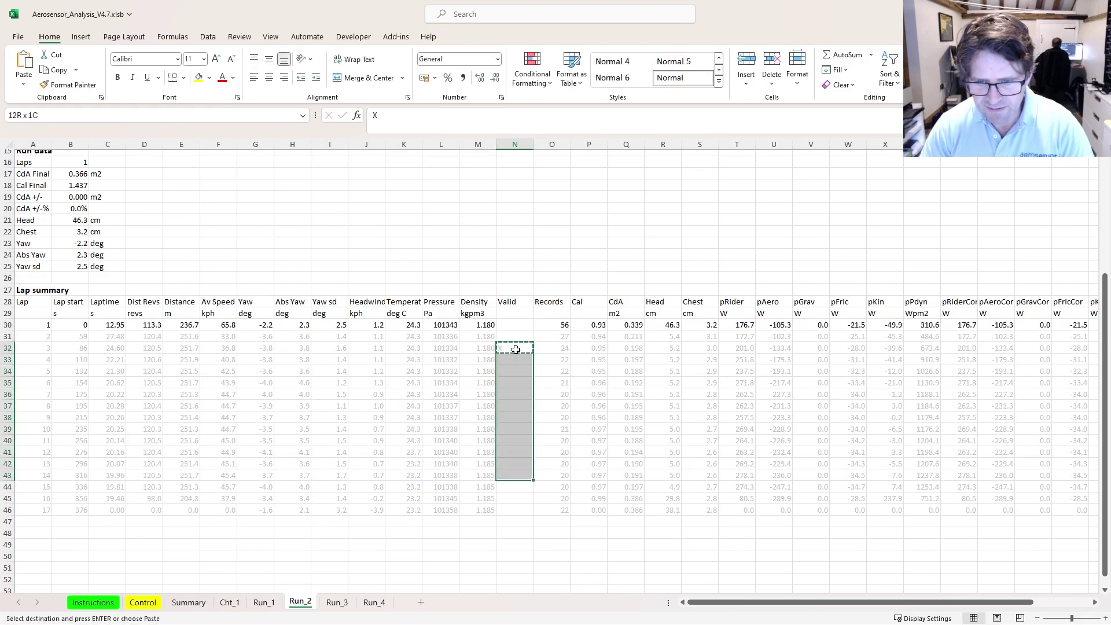
key("ctrl+v")
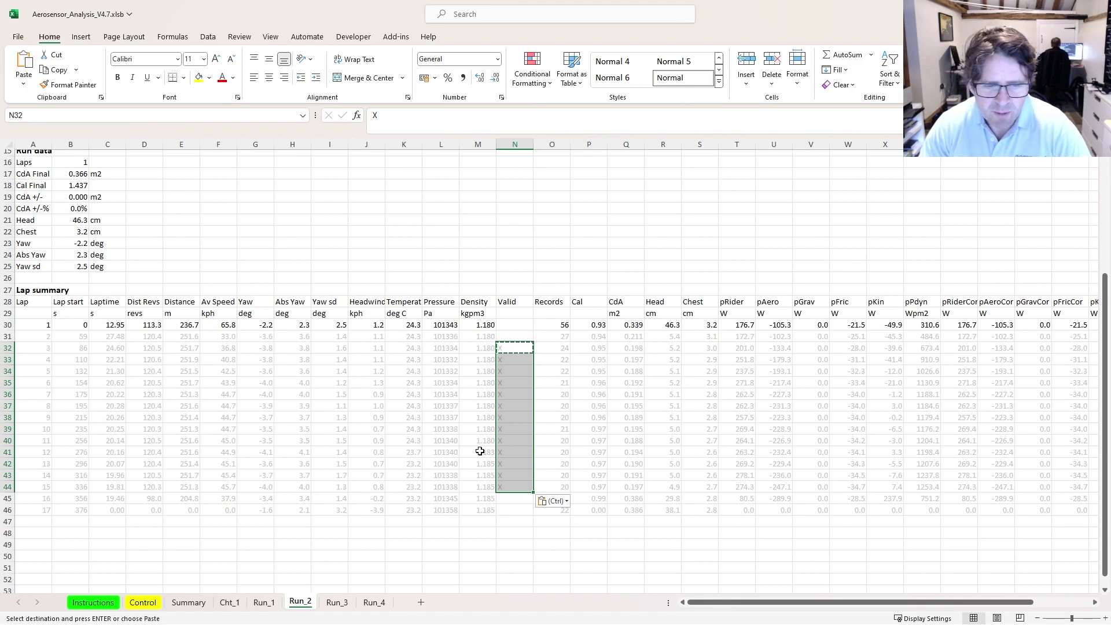
left_click(337, 602)
scroll(471, 459, "down", 4)
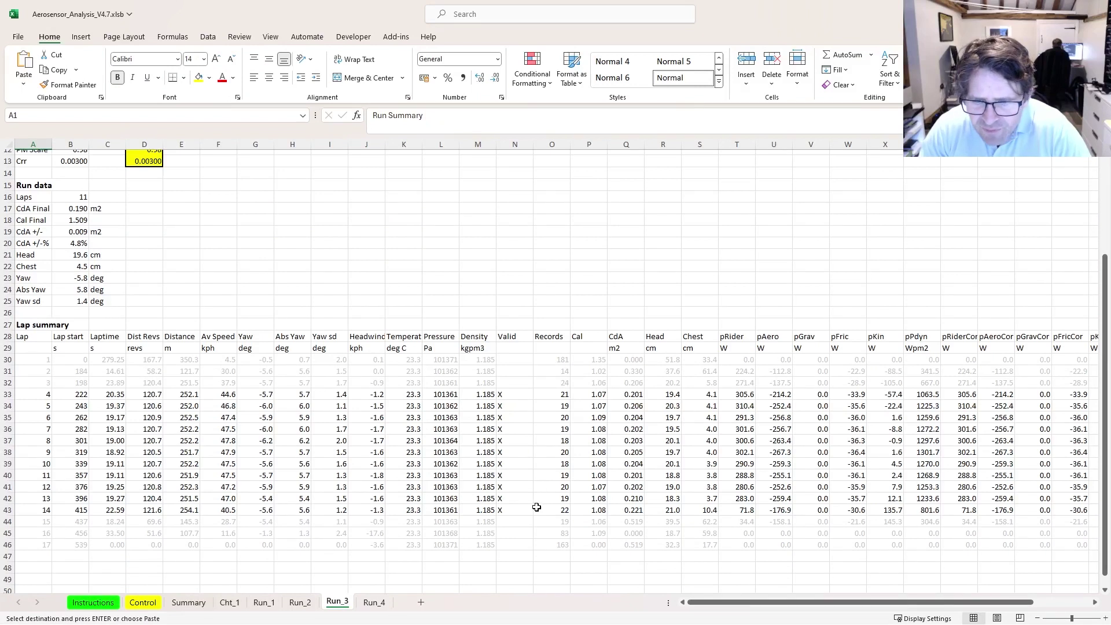
Remove the valid mark from lap 14 on Run_3
left_click(636, 511)
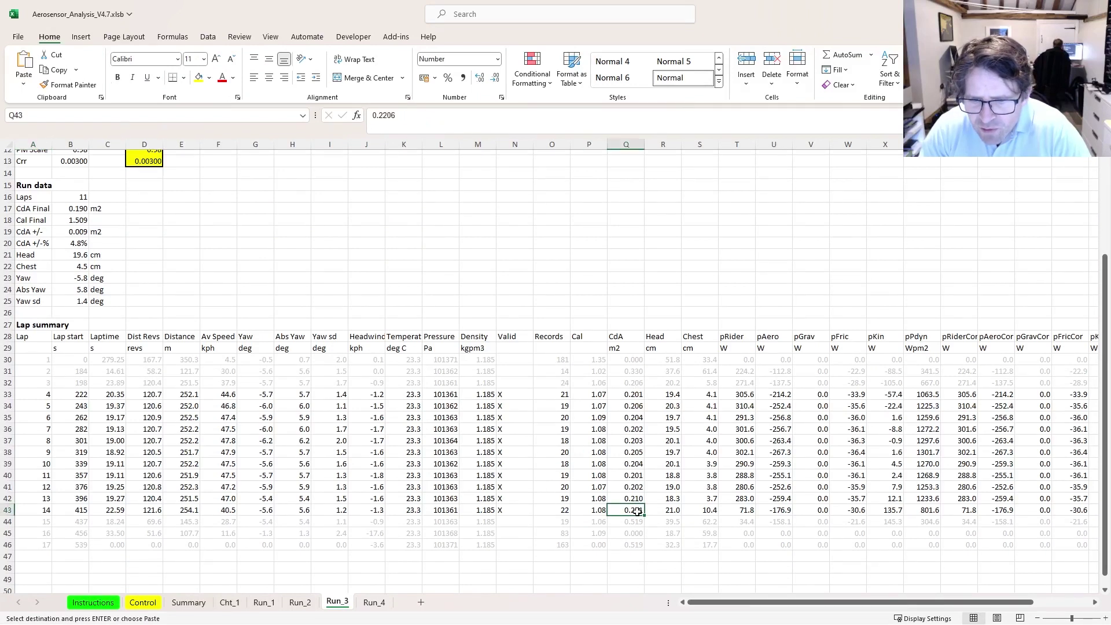
left_click(531, 511)
key("Delete")
left_click(515, 568)
Clear the valid marks for laps 3 and 13 on the 4-Baseline 2 sheet and recalculate all runs
mouse_move(370, 619)
left_click(374, 600)
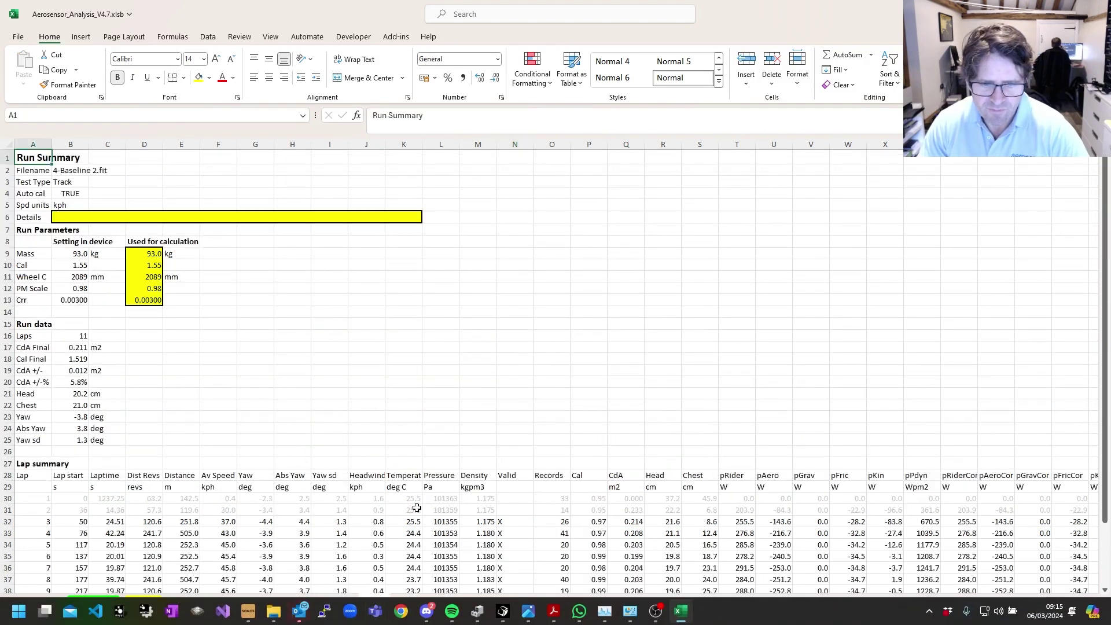
left_click(418, 506)
scroll(613, 497, "down", 4)
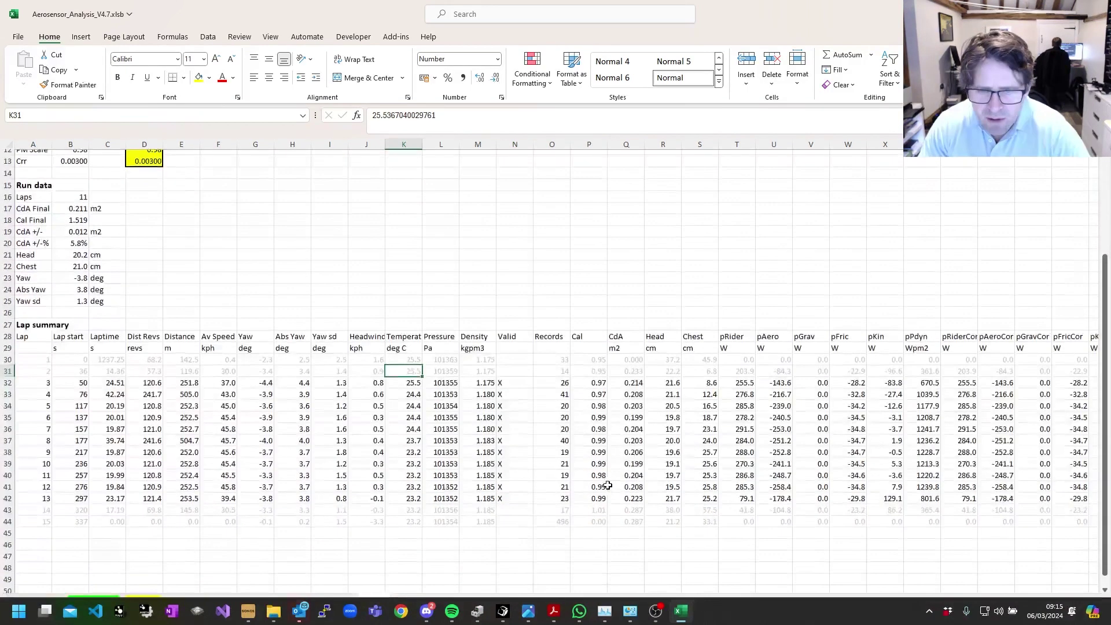
left_click(521, 442)
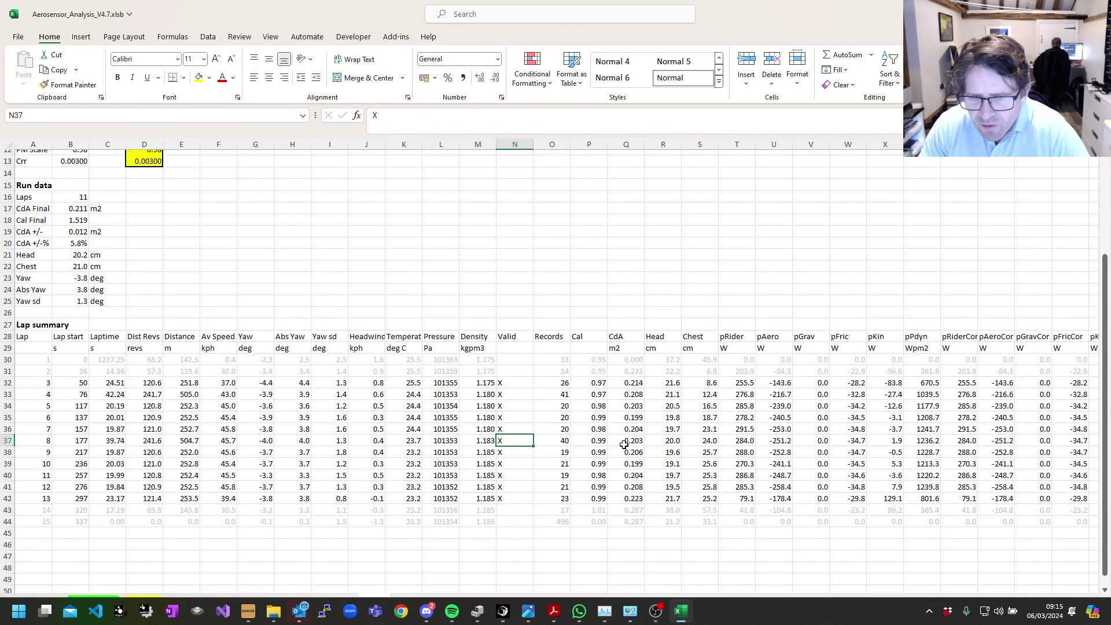
left_click(507, 382)
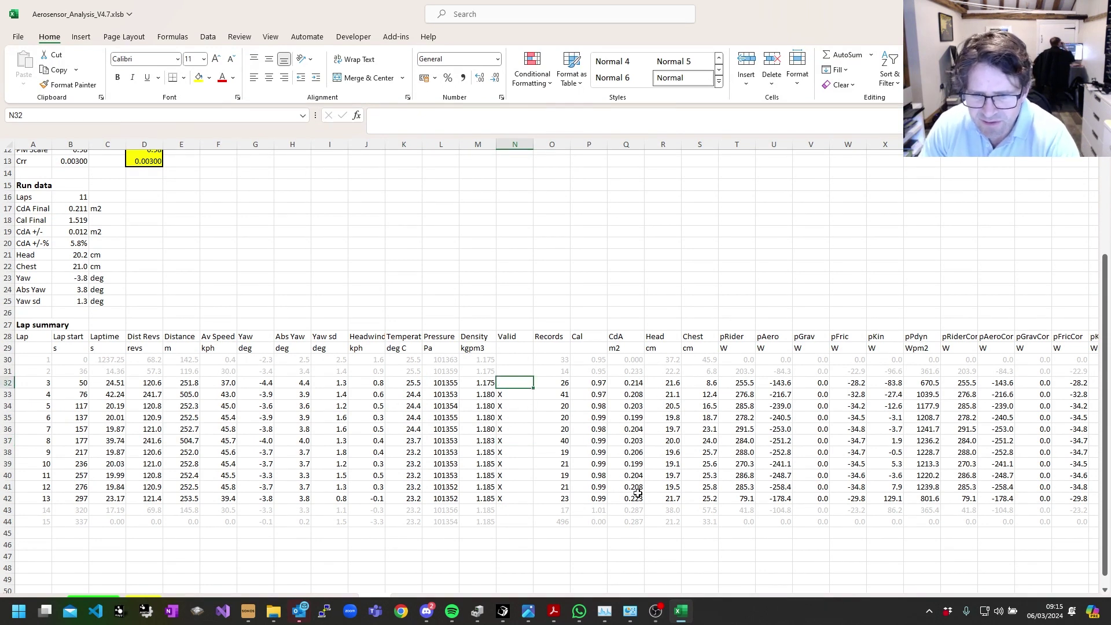
left_click(516, 498)
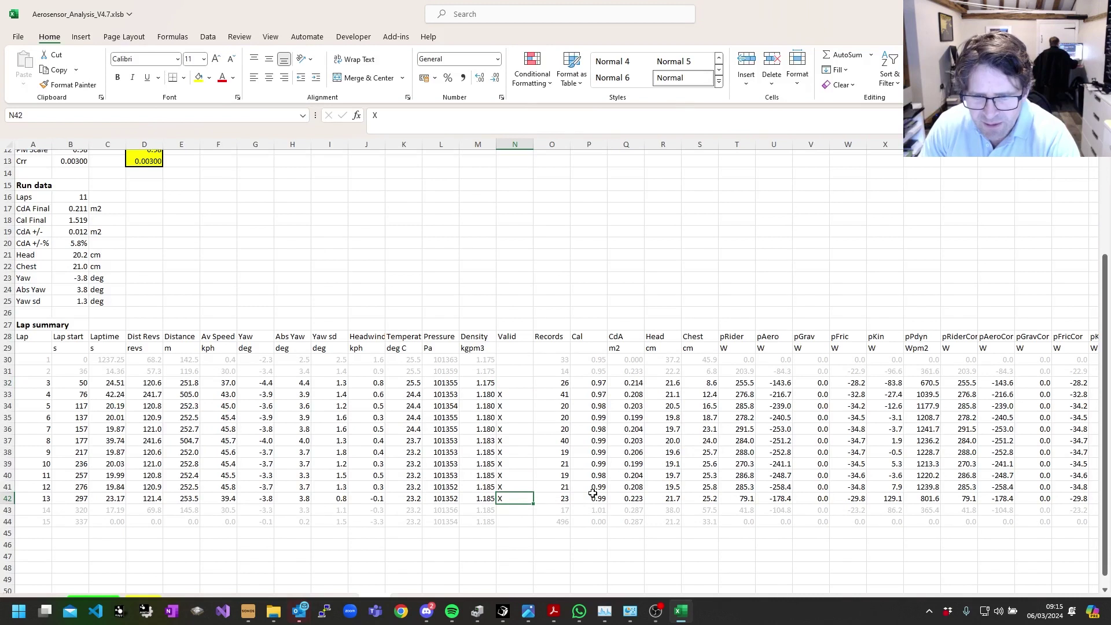
key("Delete")
left_click(521, 485)
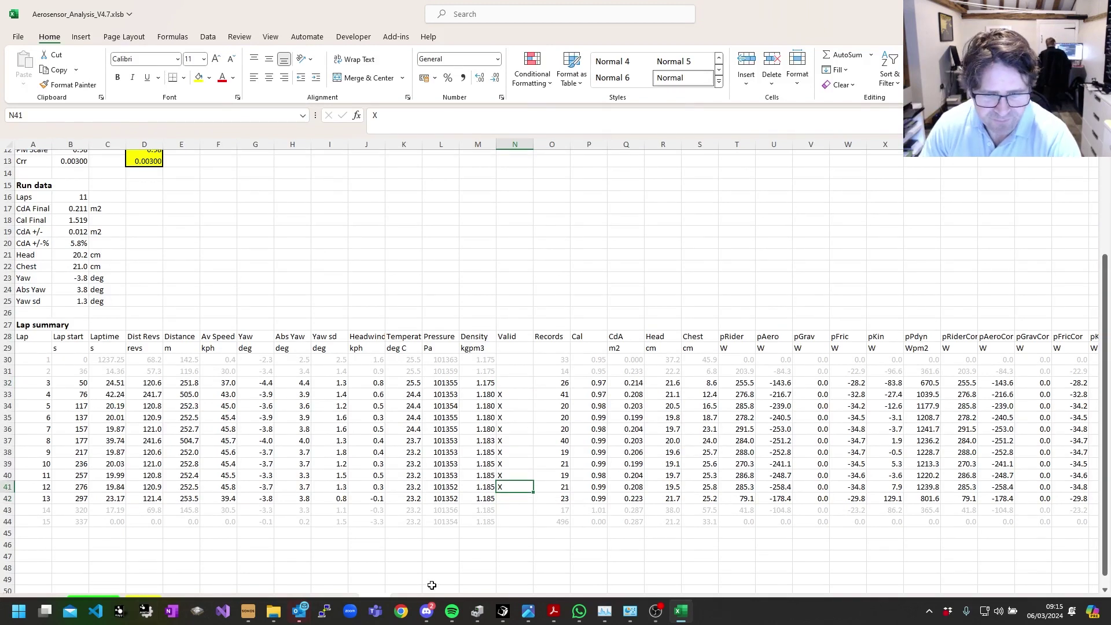
left_click(146, 597)
left_click(142, 344)
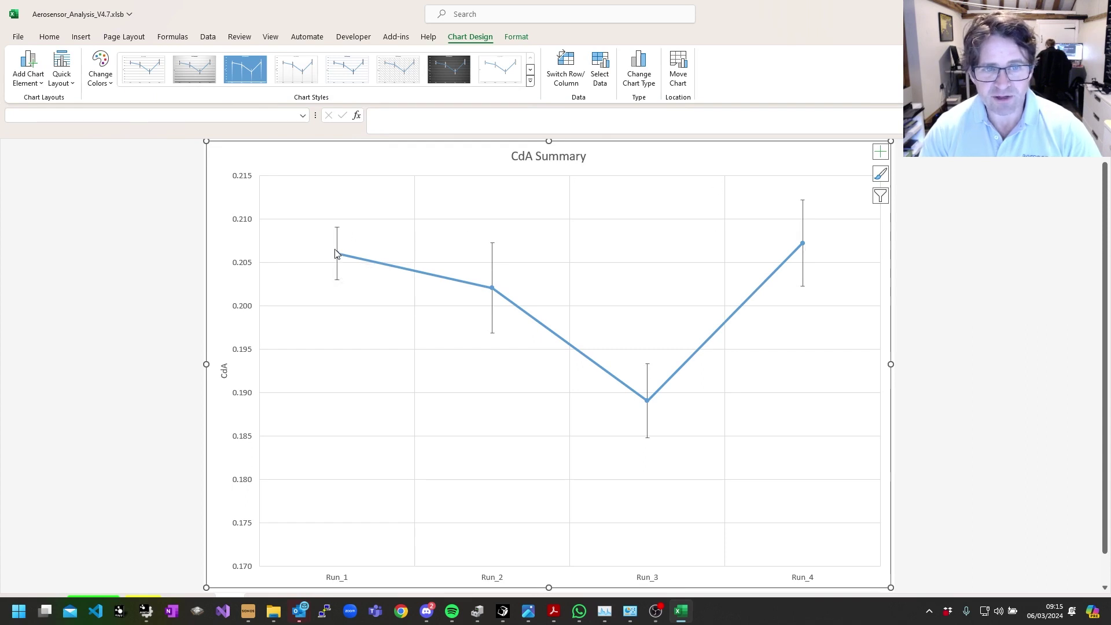
Read each chart point's CdA: Run_1 0.206, Run_2 0.202, Run_3 0.189, Run_4 0.207
mouse_move(339, 257)
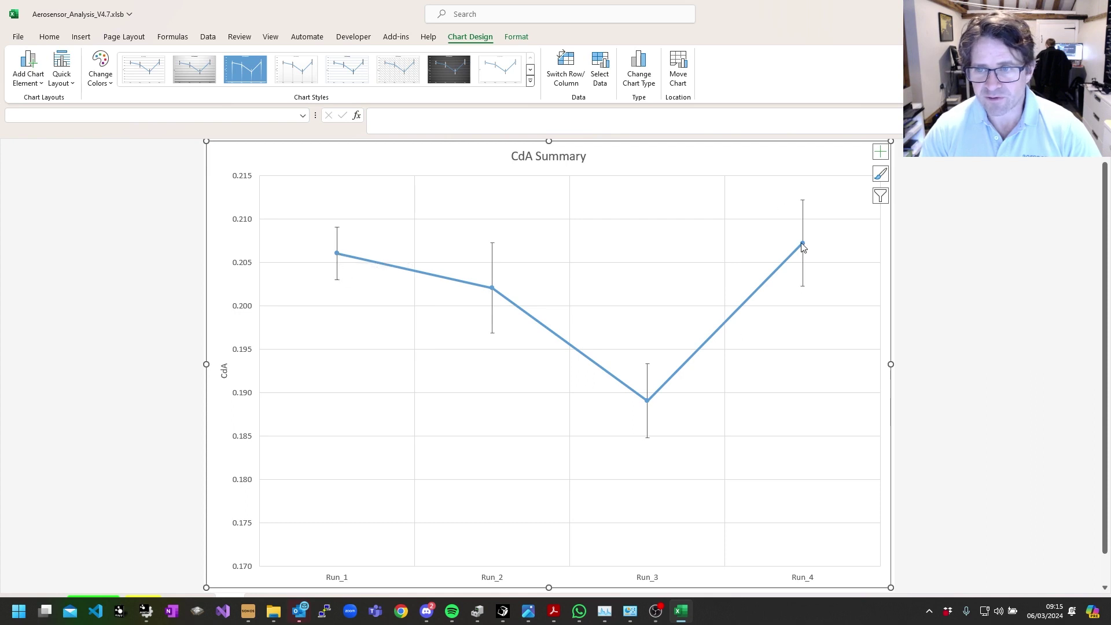
mouse_move(804, 249)
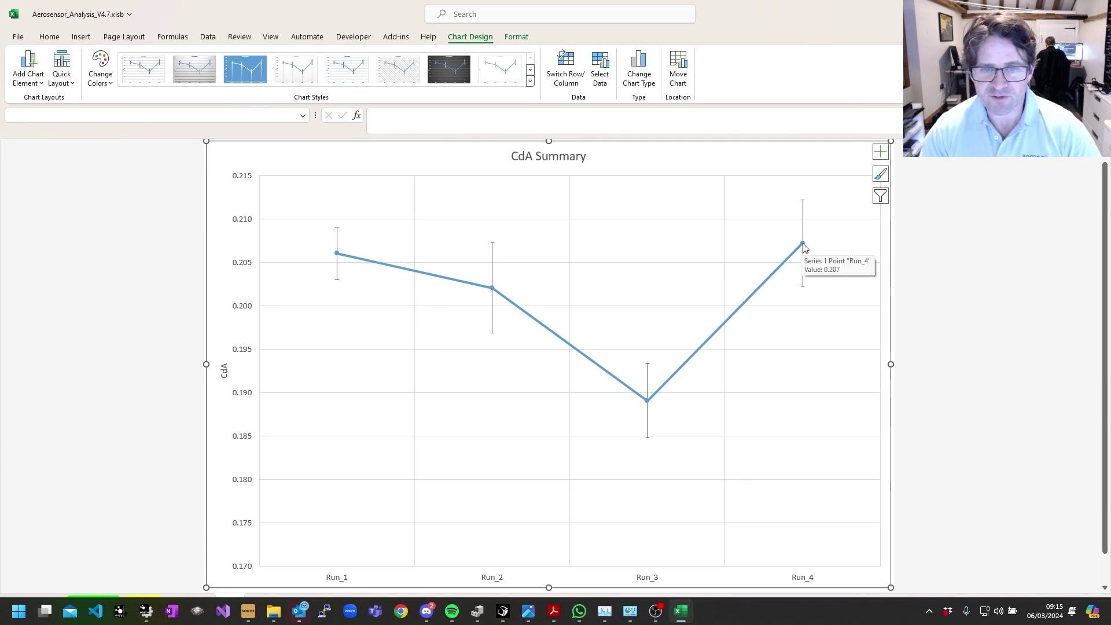
mouse_move(493, 289)
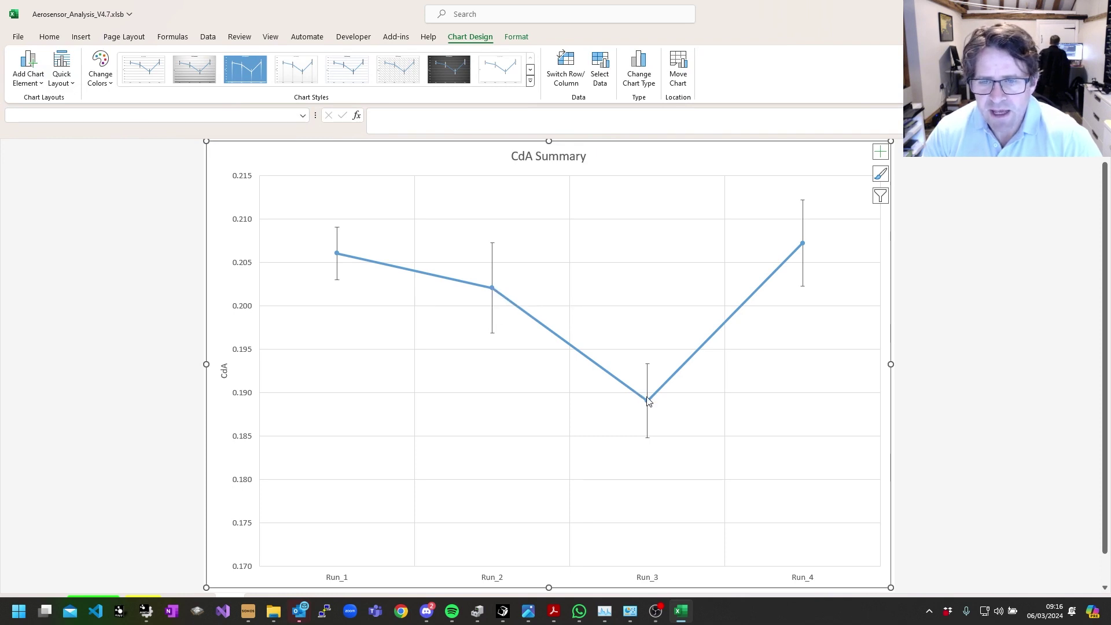
mouse_move(648, 401)
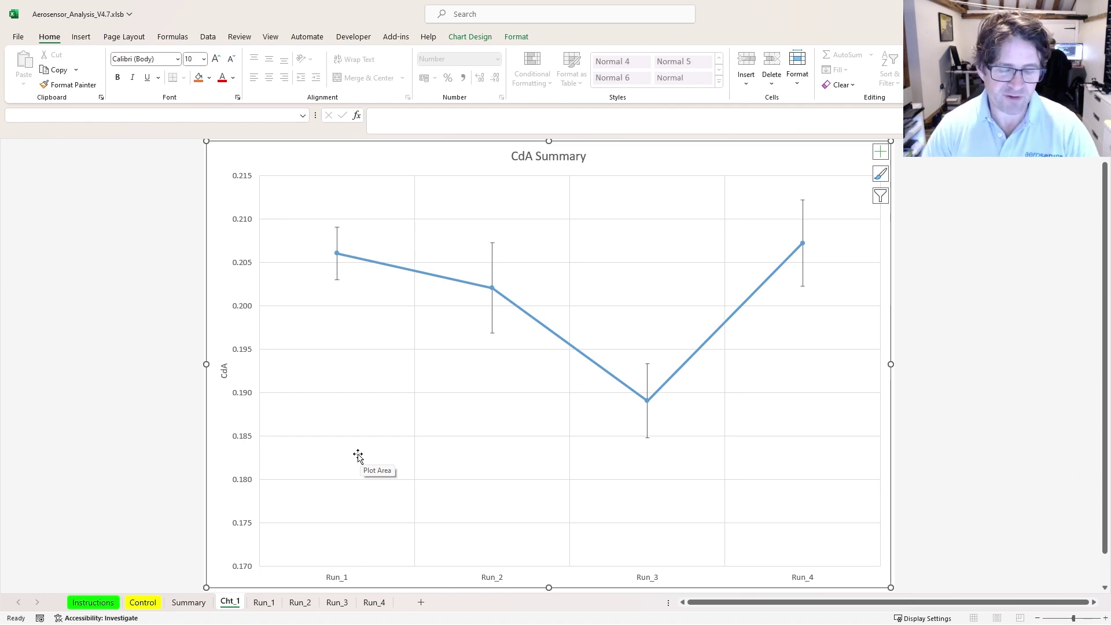
Duplicate the Run_1 sheet and rename the copy Run_1.2
left_click(271, 603)
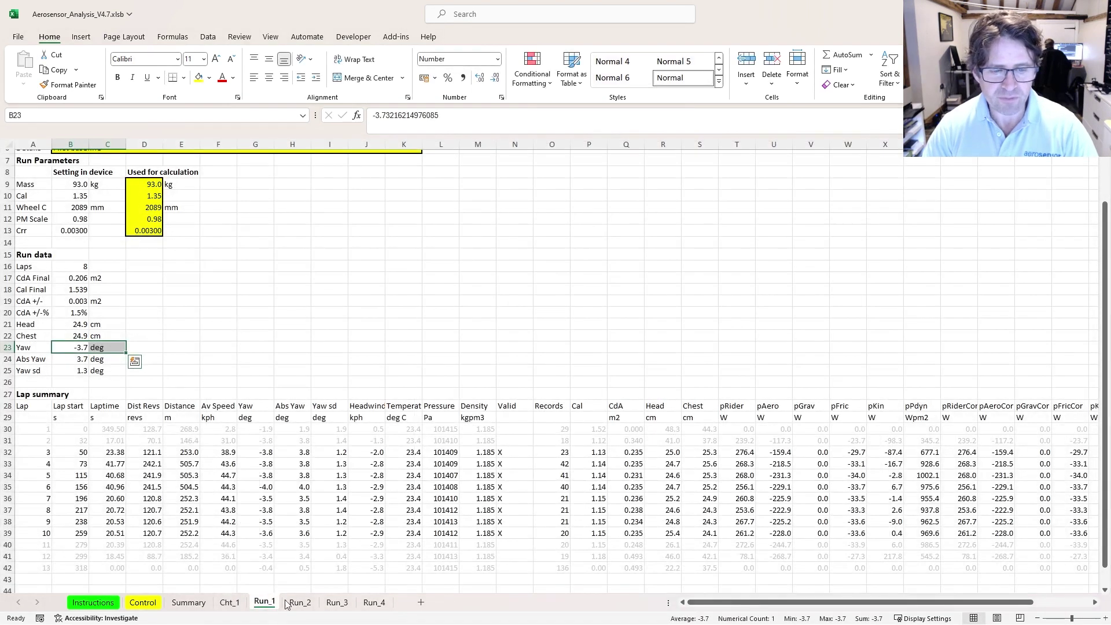
left_click_drag(290, 604, 292, 604)
right_click(305, 603)
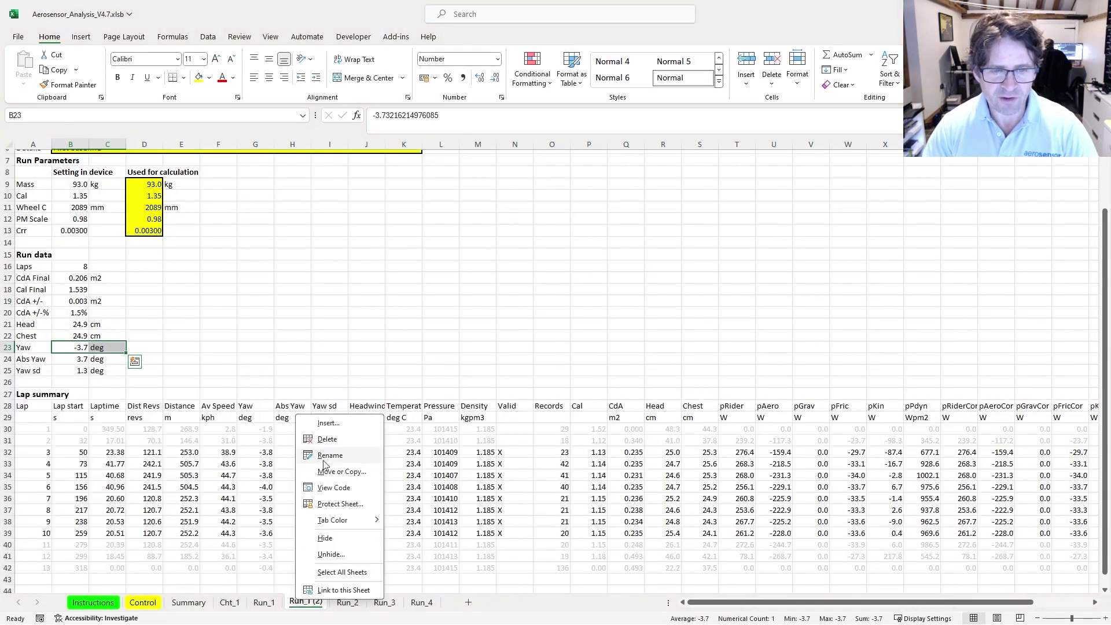
left_click(329, 456)
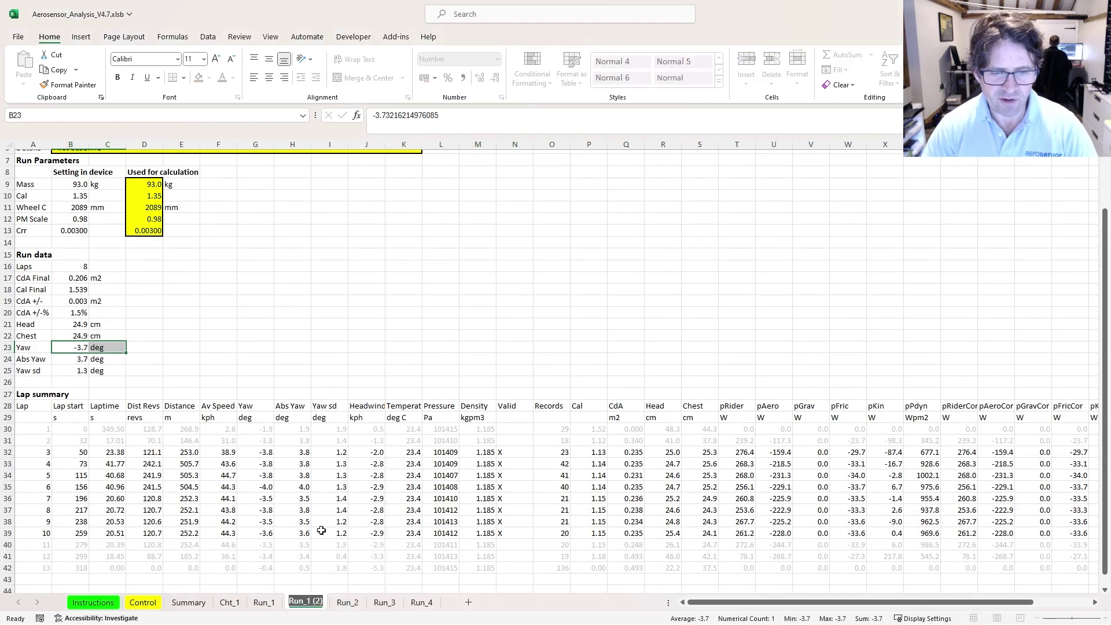
key("End")
key("BackSpace")
key("BackSpace")
key("BackSpace")
key("BackSpace")
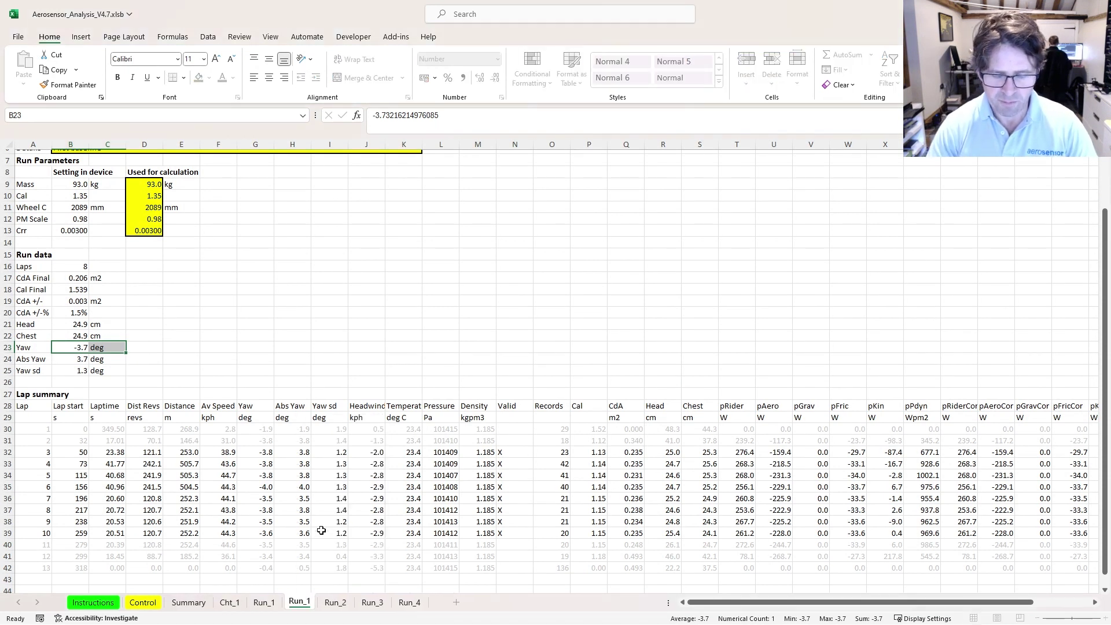
type(".2")
left_click(321, 530)
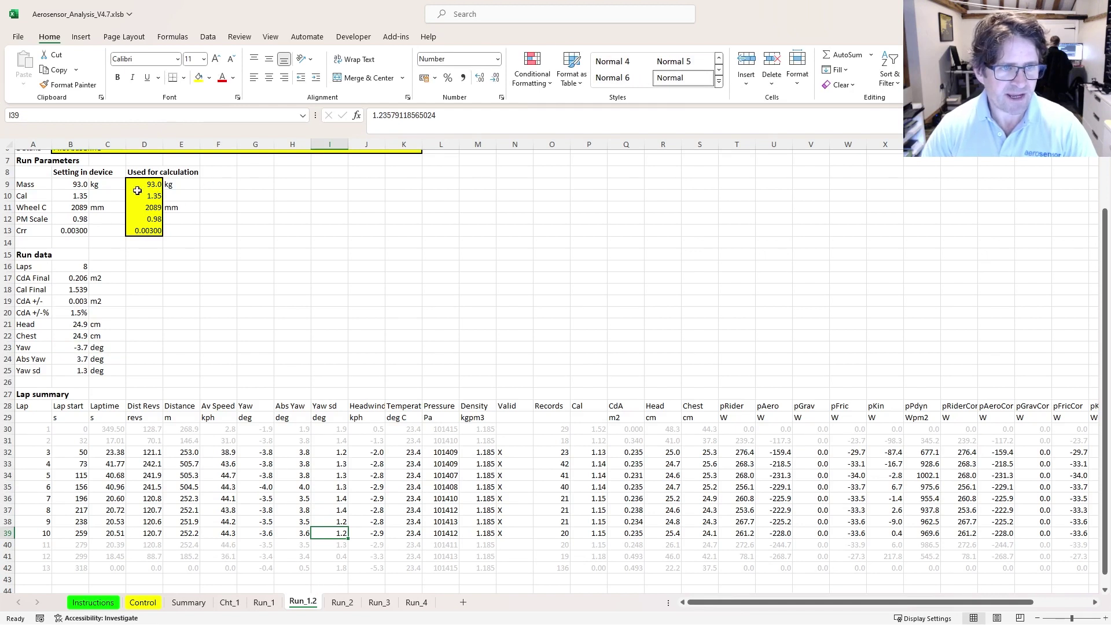
Change Run_1.2's calculation wheel circumference from 2089 to 2105 mm
left_click(151, 208)
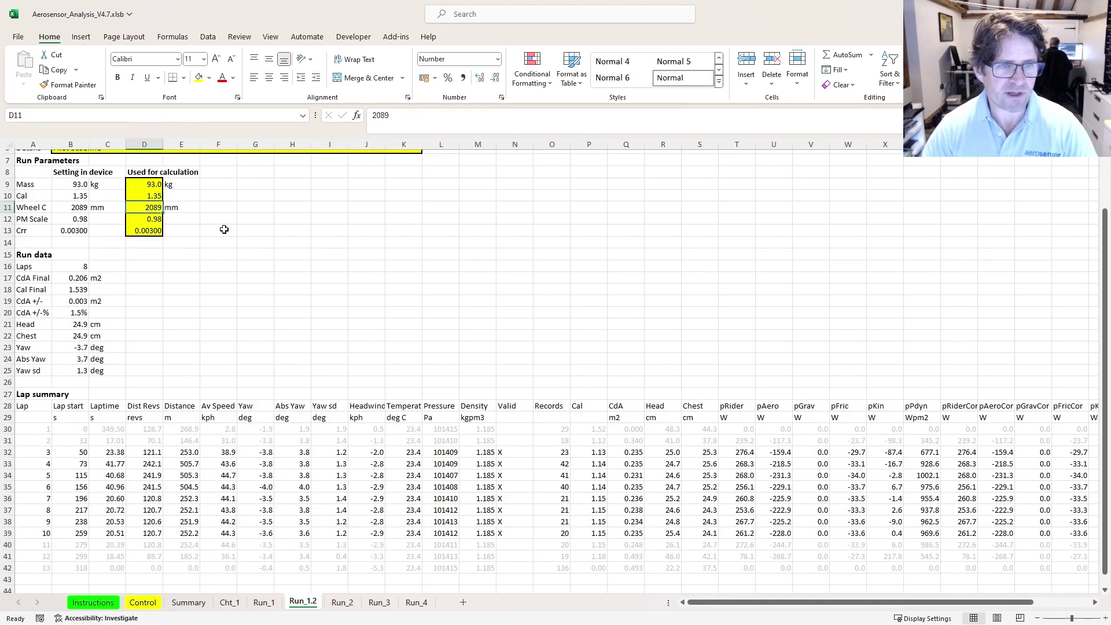
type("2105")
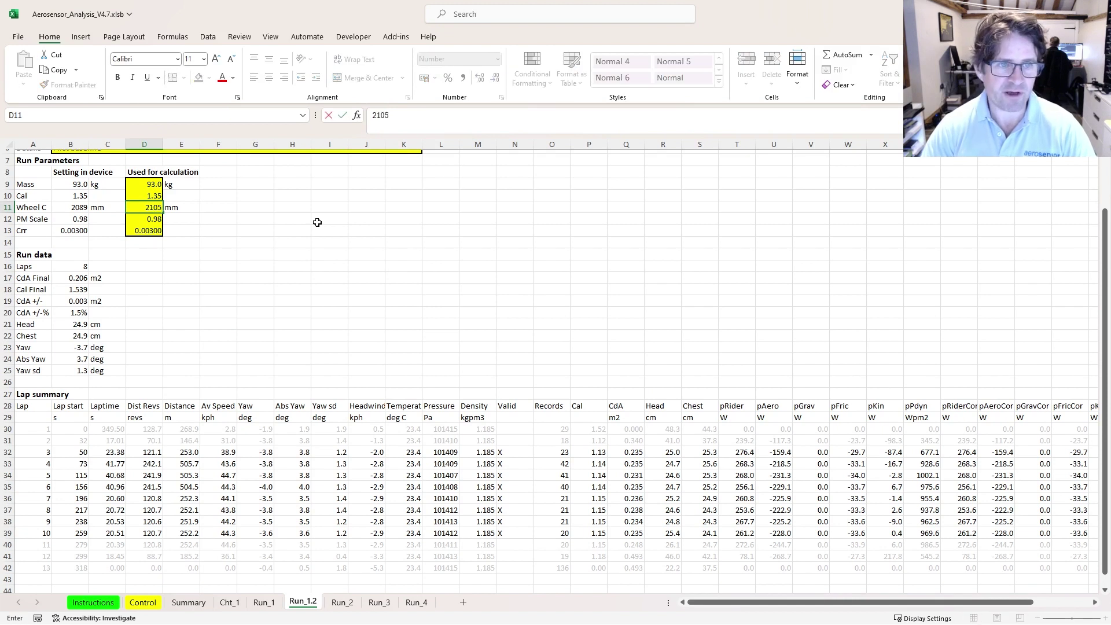
left_click(318, 222)
scroll(108, 229, "up", 2)
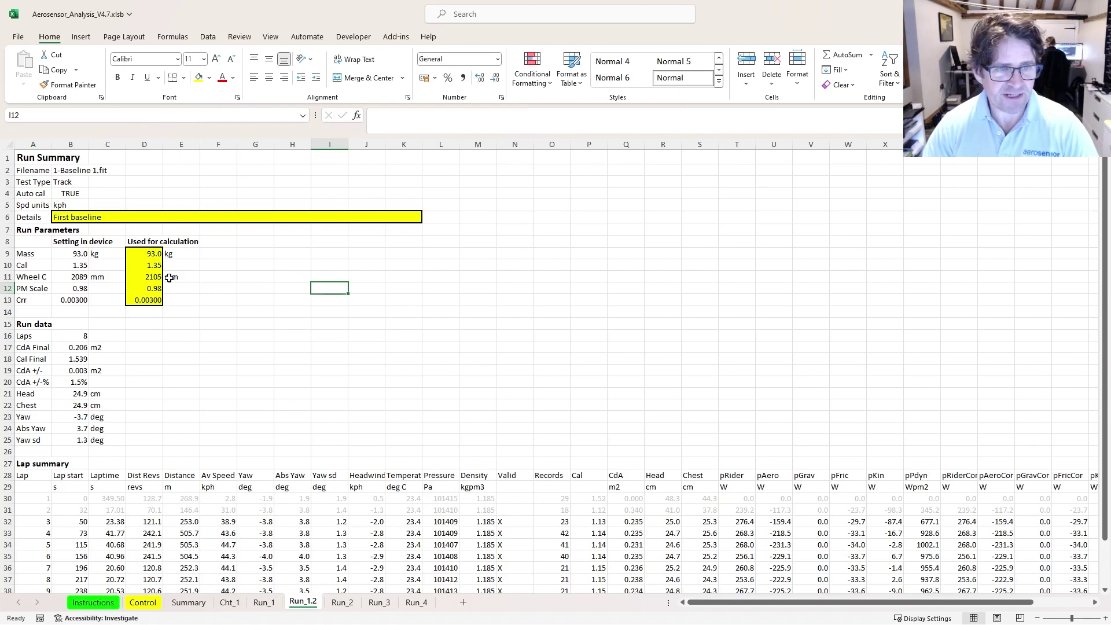
Recalculate and compare Run_1.2's CdA Final of 0.201 with Run_1's 0.206
left_click(143, 603)
left_click(114, 338)
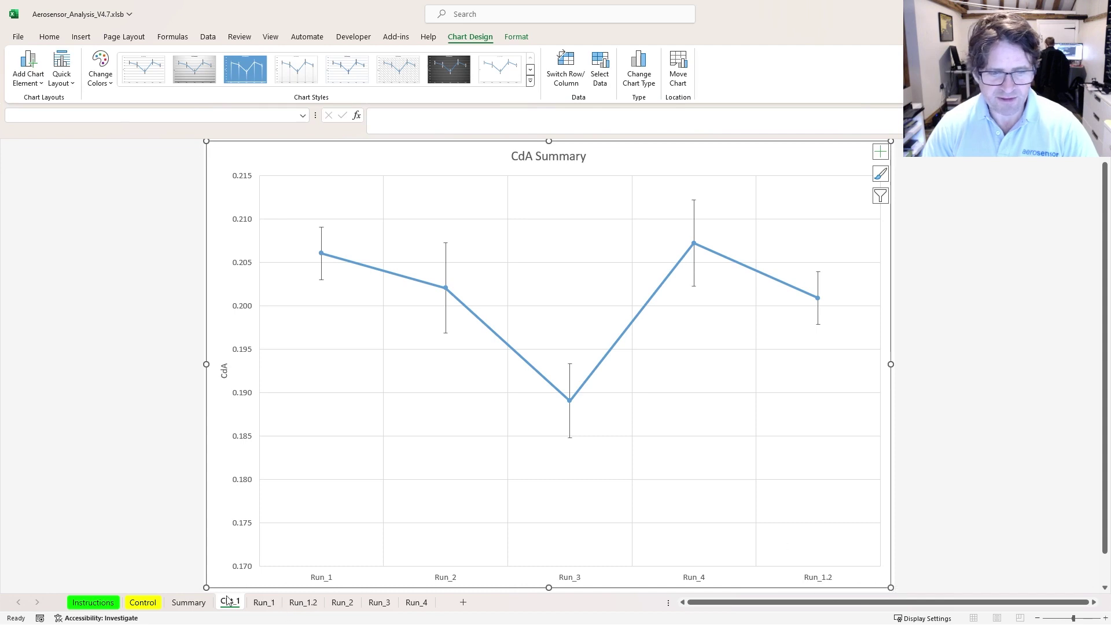
key("ctrl+Page_Down")
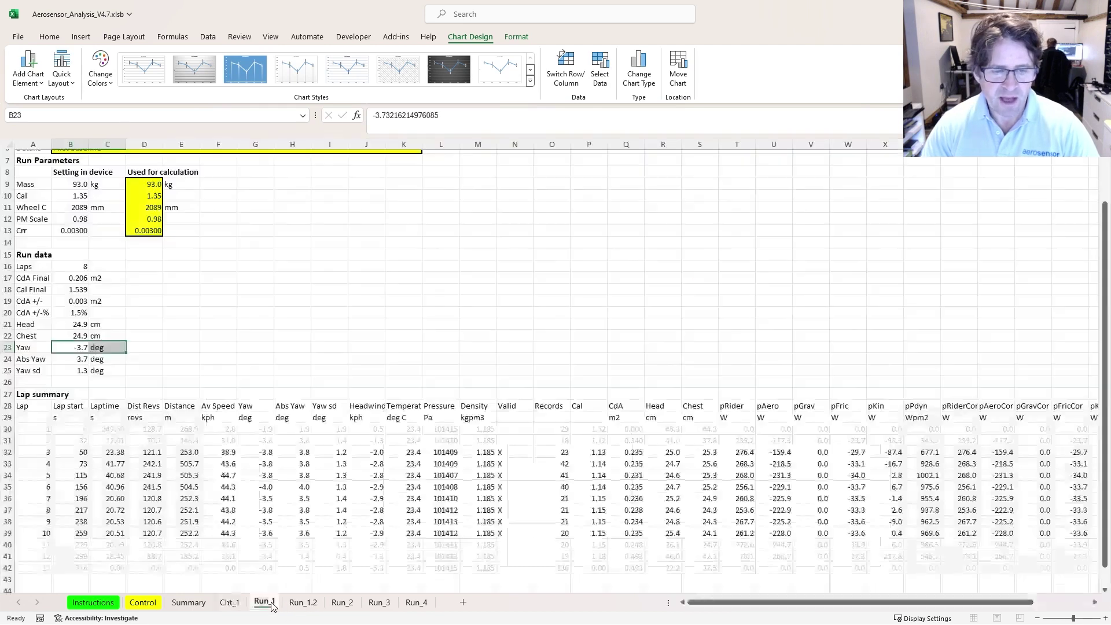
left_click(300, 602)
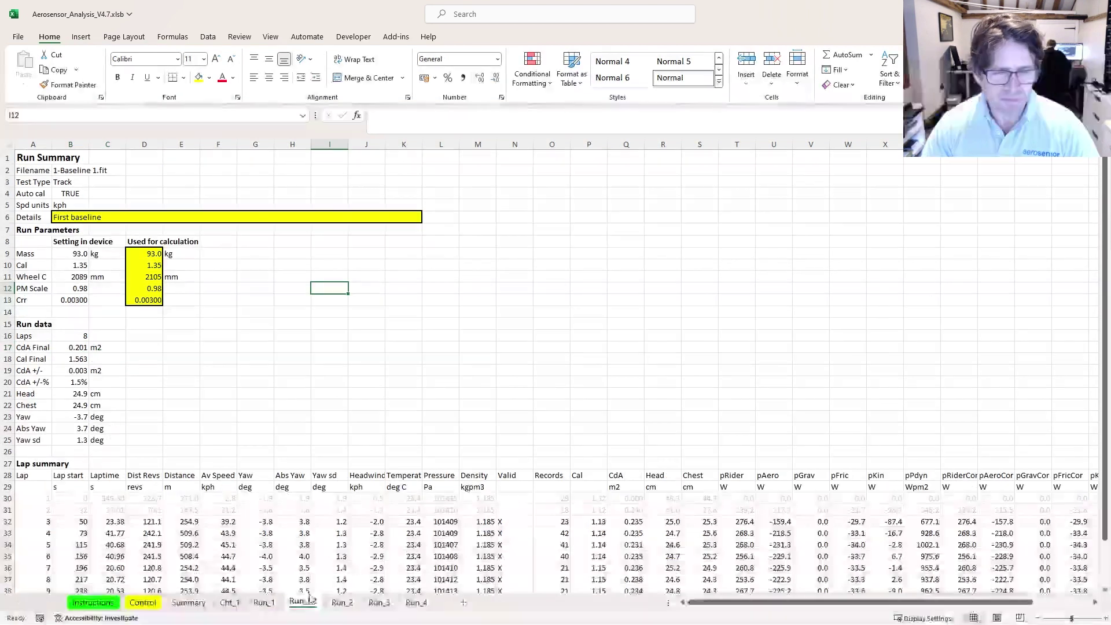
scroll(515, 504, "down", 4)
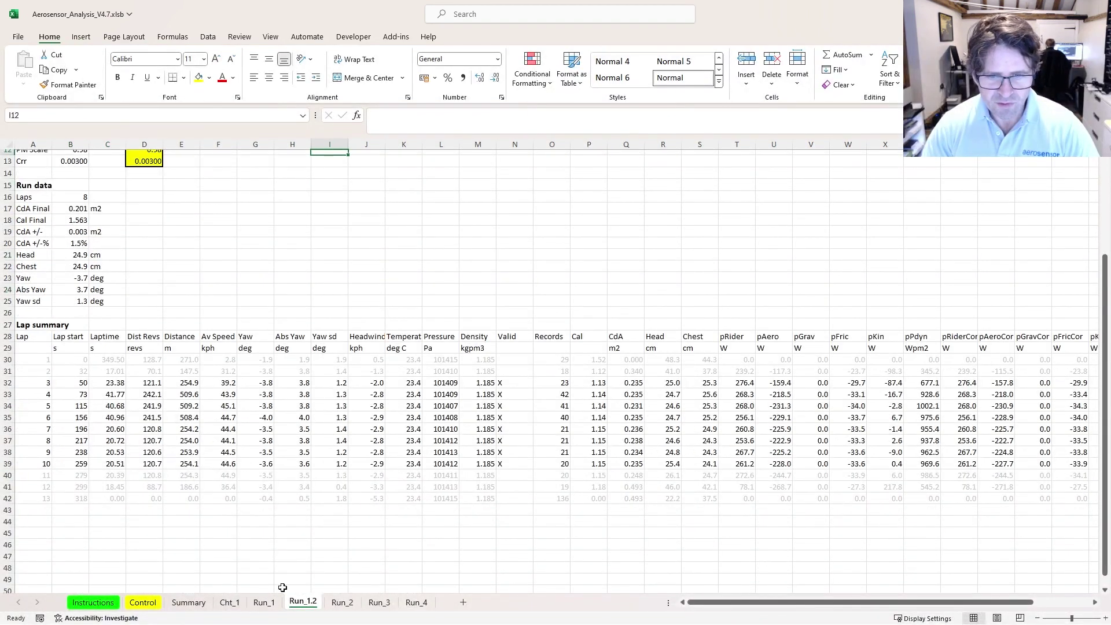
left_click_drag(502, 382, 504, 466)
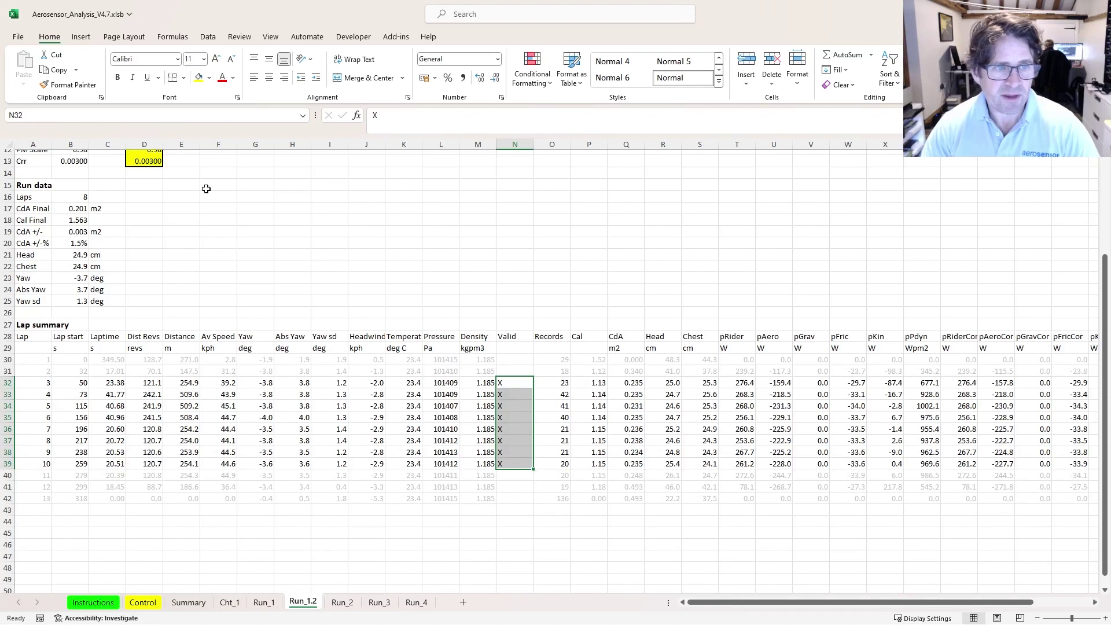
scroll(164, 204, "up", 1)
left_click(70, 244)
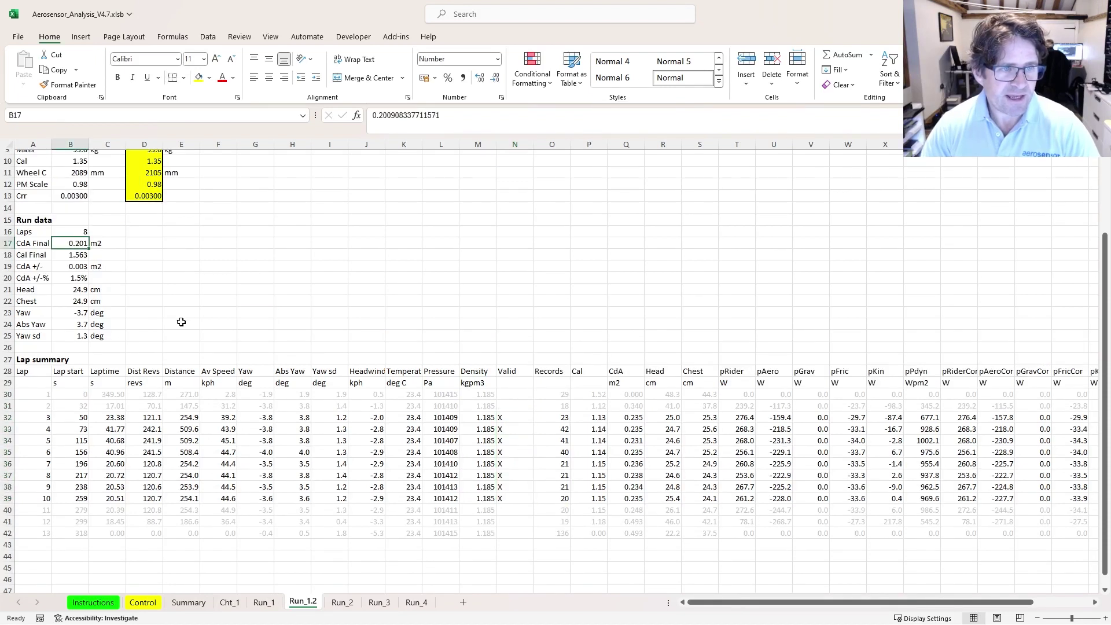
left_click(266, 603)
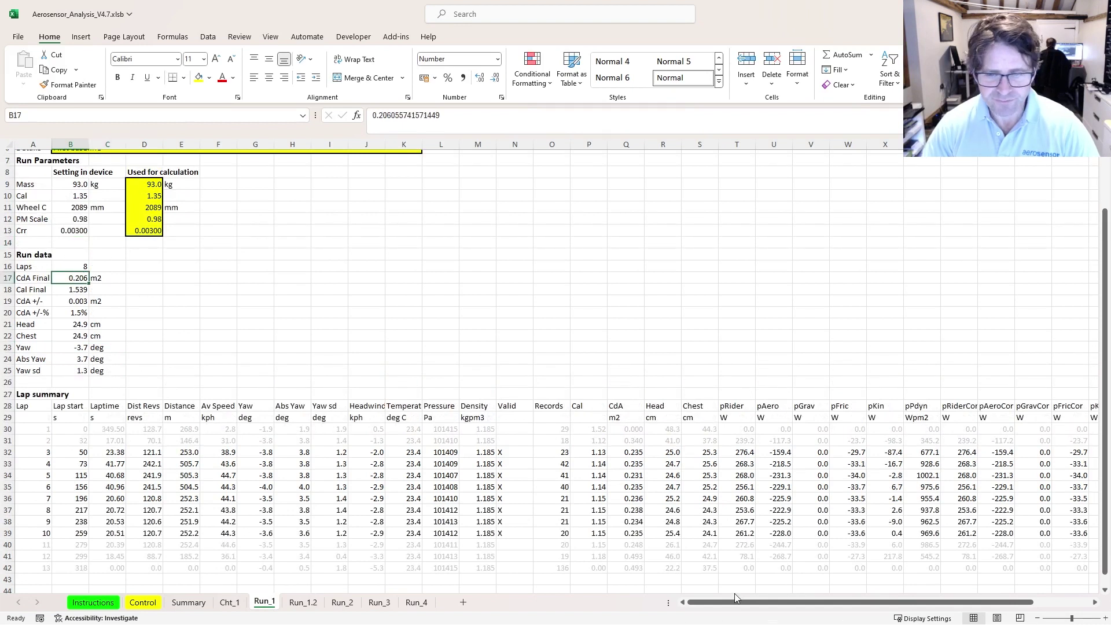
Review Run_1's Cal Cor, CdA Cor and CdA Final columns, then the CdA Final and Cal Final cells
left_click_drag(737, 603, 877, 608)
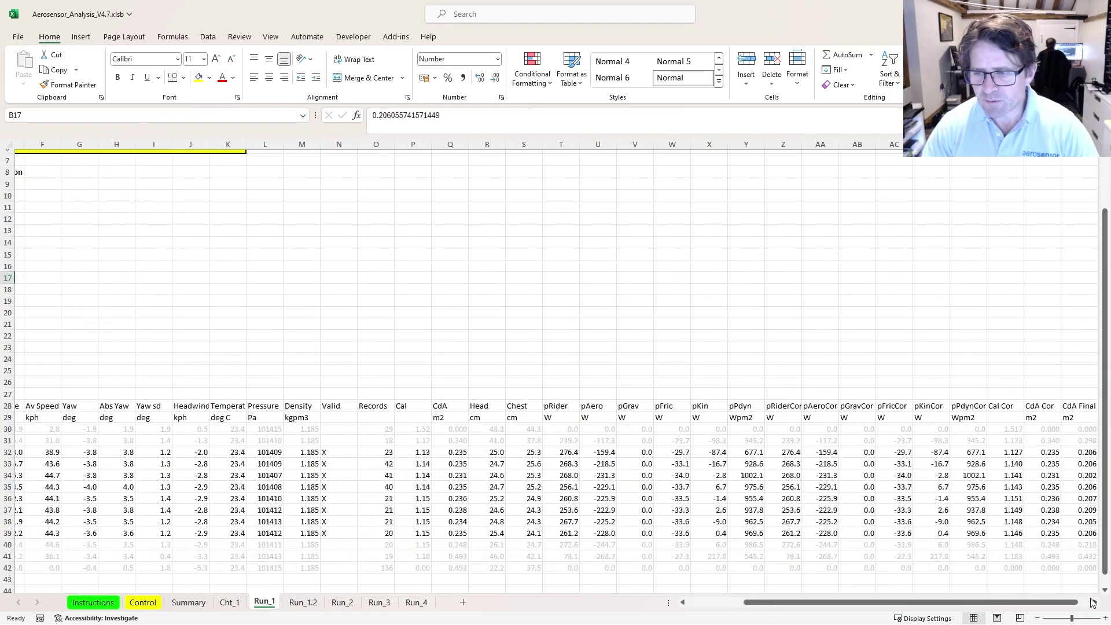
left_click_drag(1092, 603, 1093, 602)
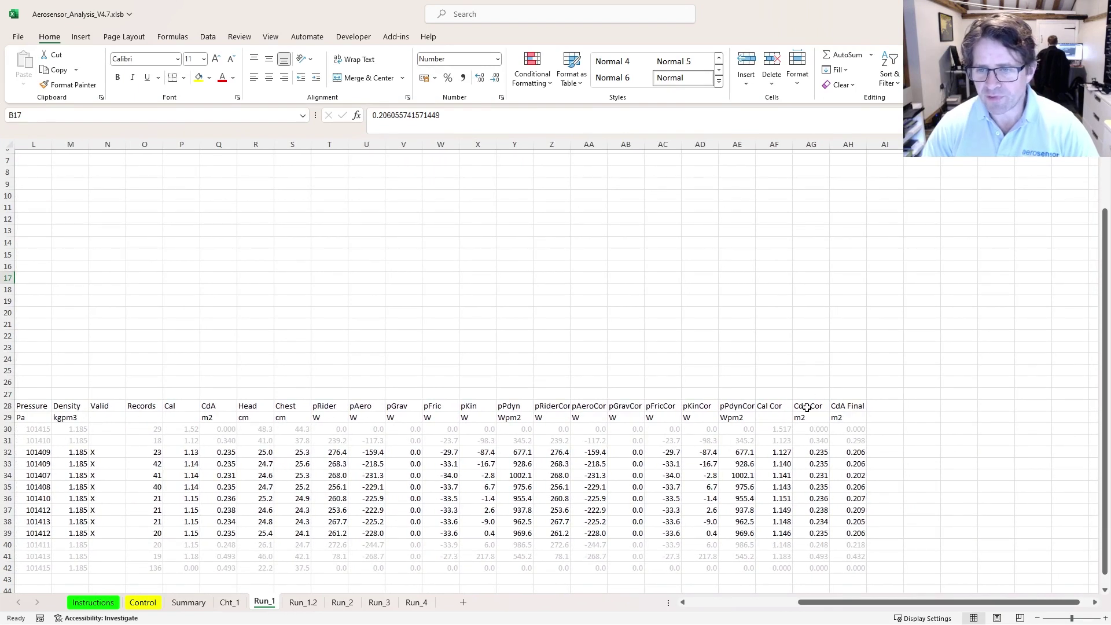
left_click_drag(776, 406, 782, 533)
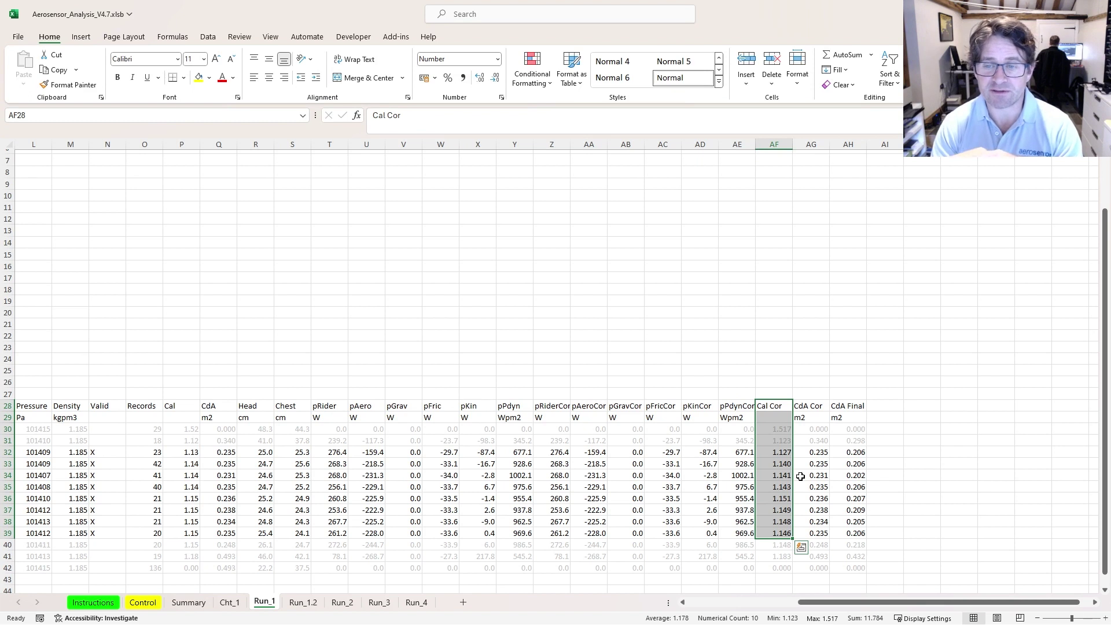
left_click_drag(773, 405, 773, 533)
left_click_drag(810, 405, 826, 529)
left_click_drag(854, 405, 852, 522)
left_click_drag(813, 406, 817, 533)
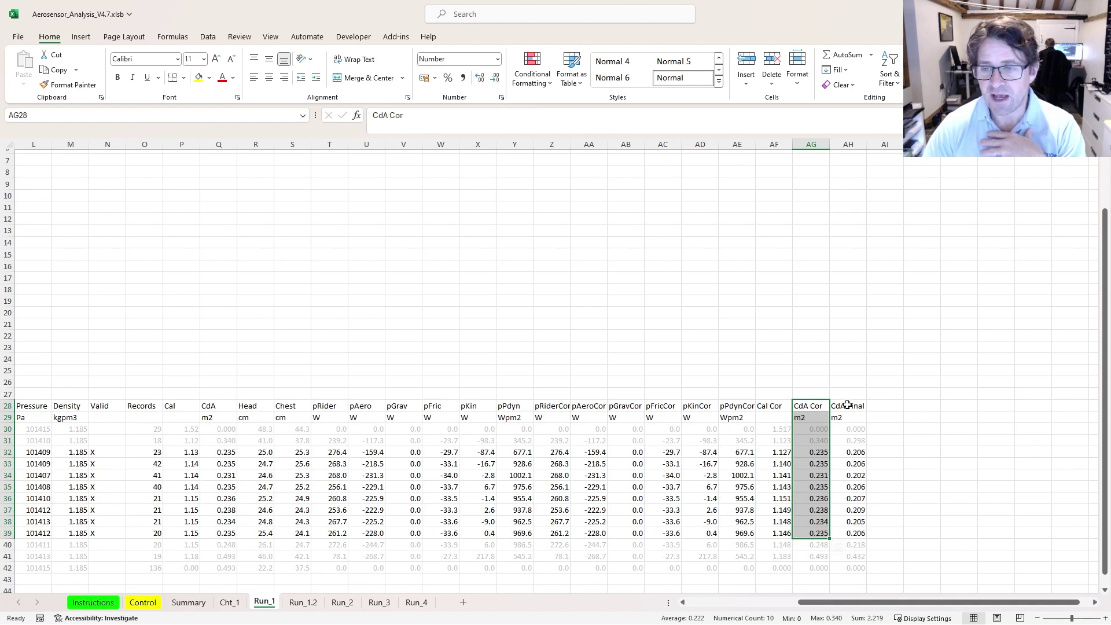
left_click_drag(848, 406, 856, 532)
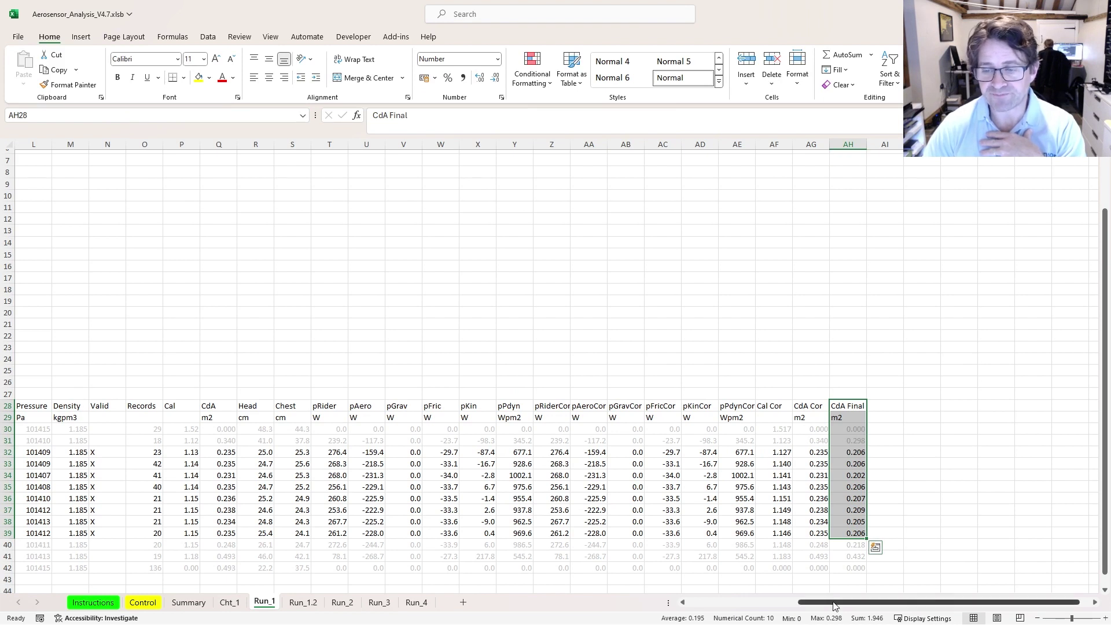
left_click_drag(846, 602, 737, 602)
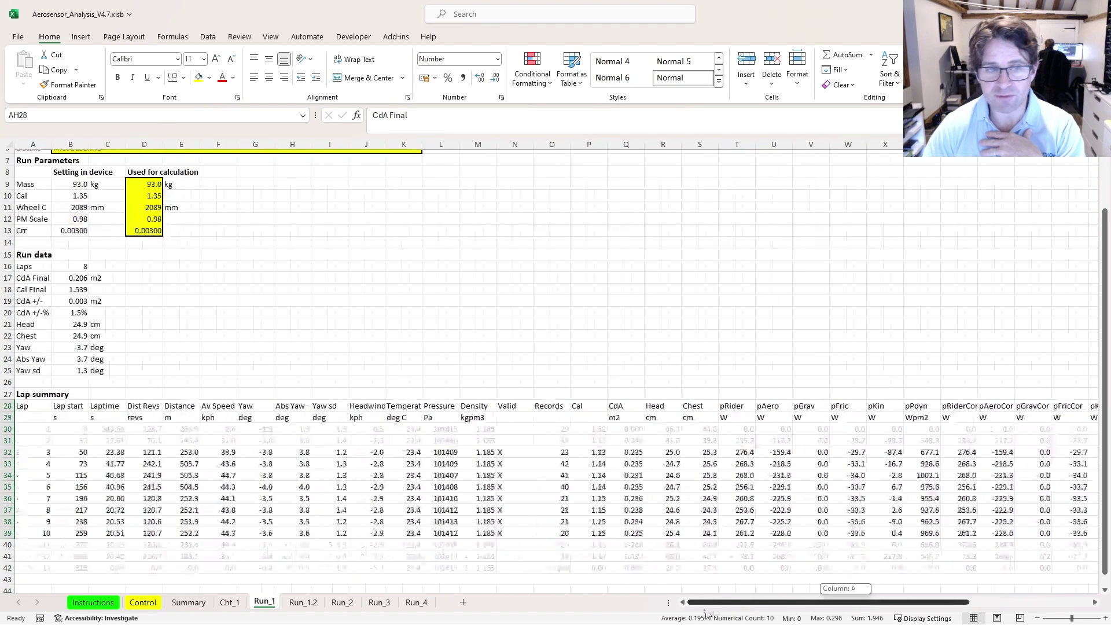
left_click(7, 277)
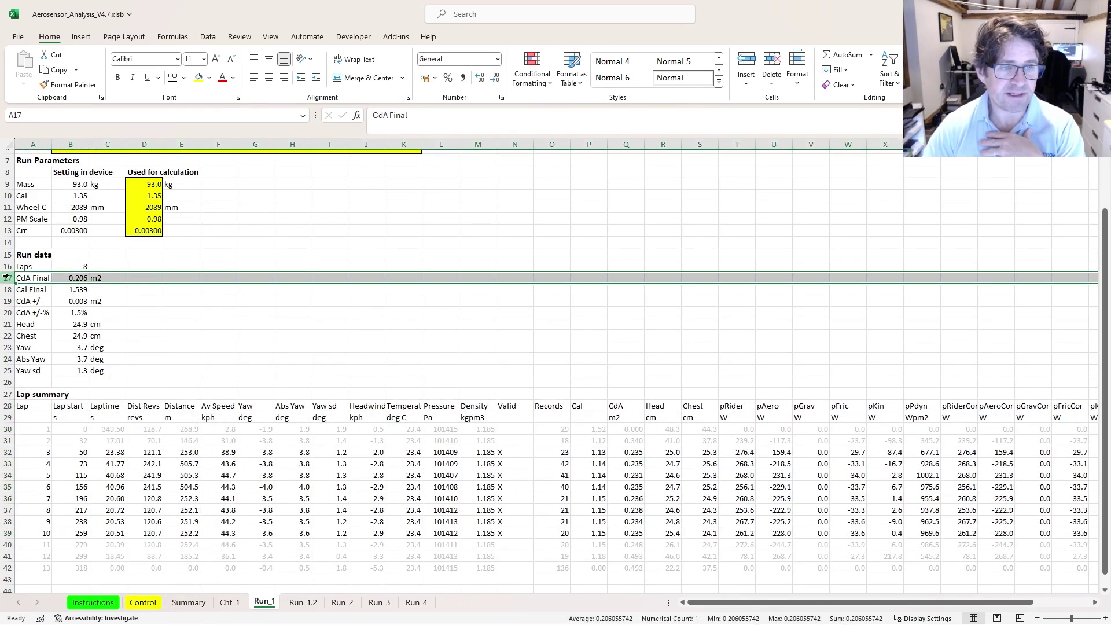
left_click(87, 291)
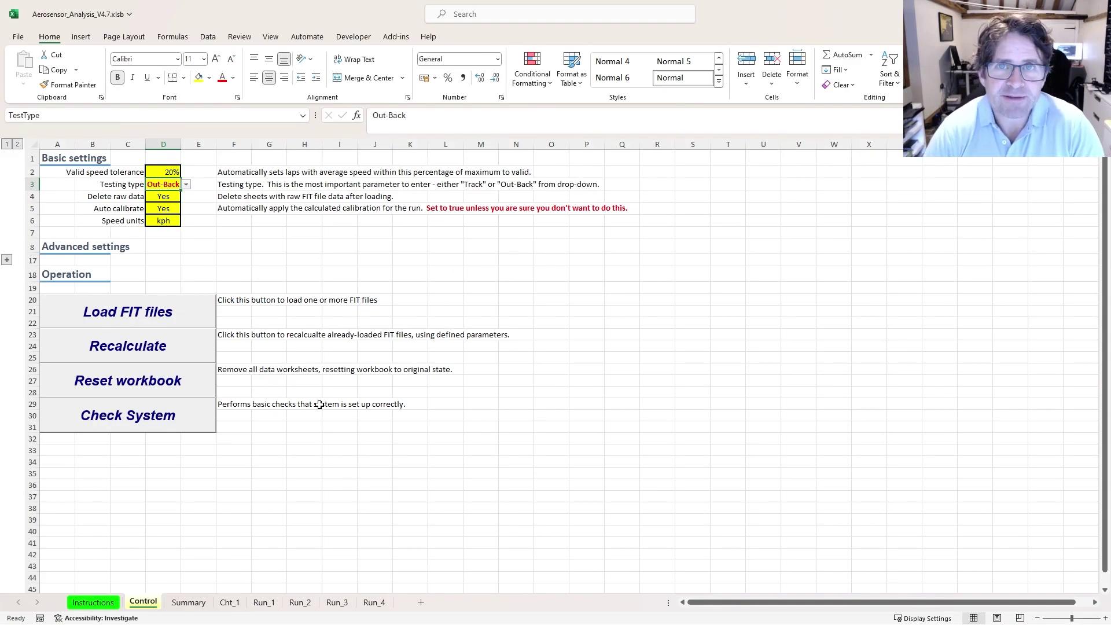
Verify Testing type is Out-Back, reset the workbook with both confirmations, and start loading FIT files
left_click(123, 182)
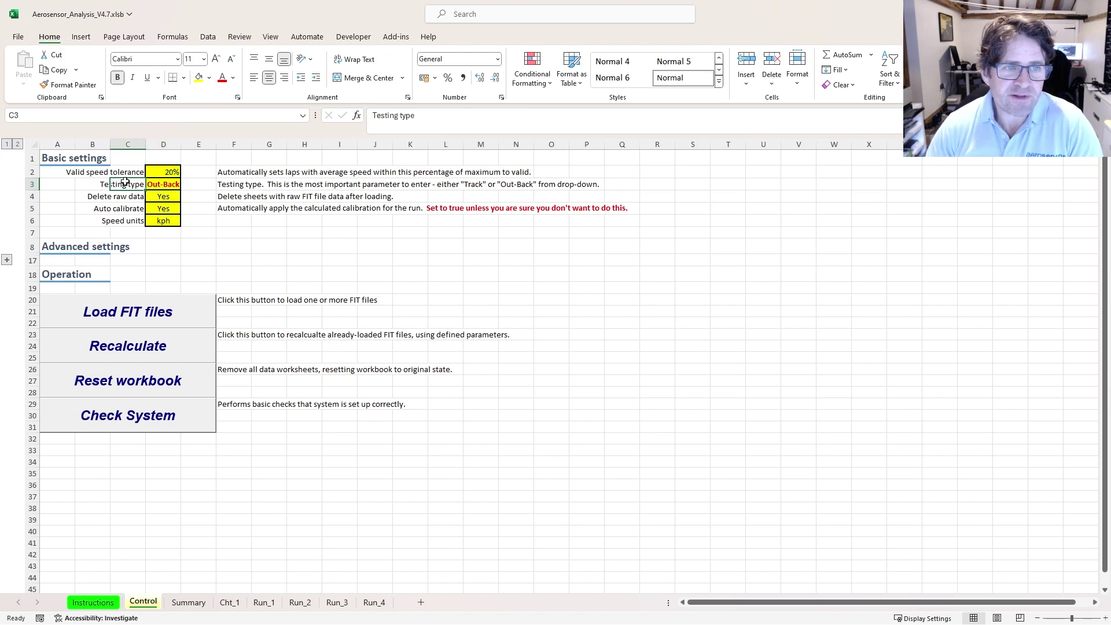
left_click(161, 183)
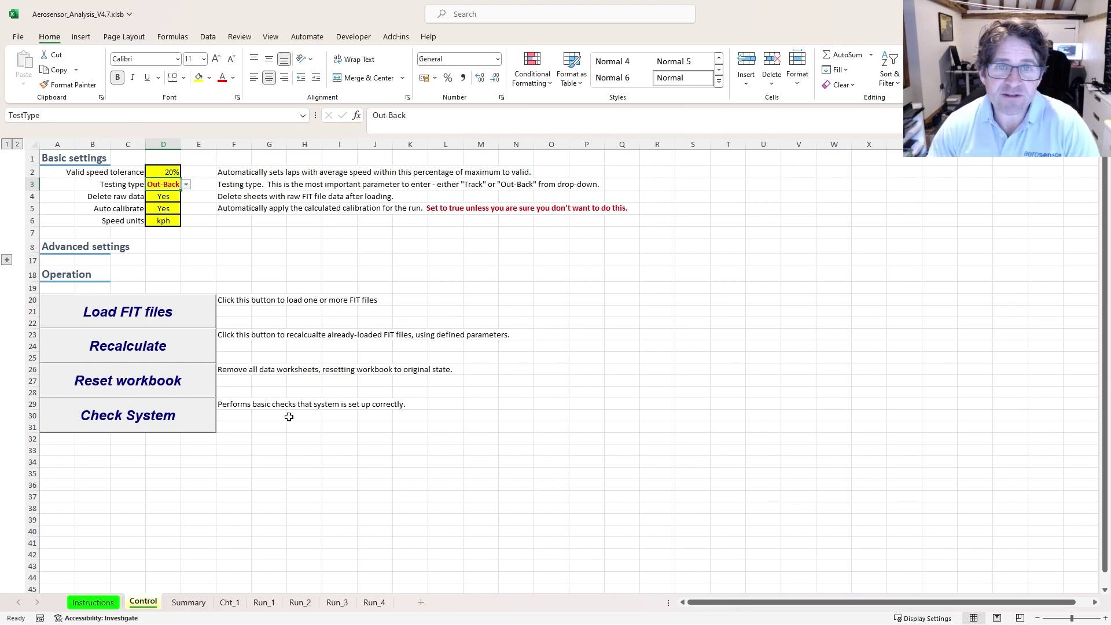
left_click(103, 382)
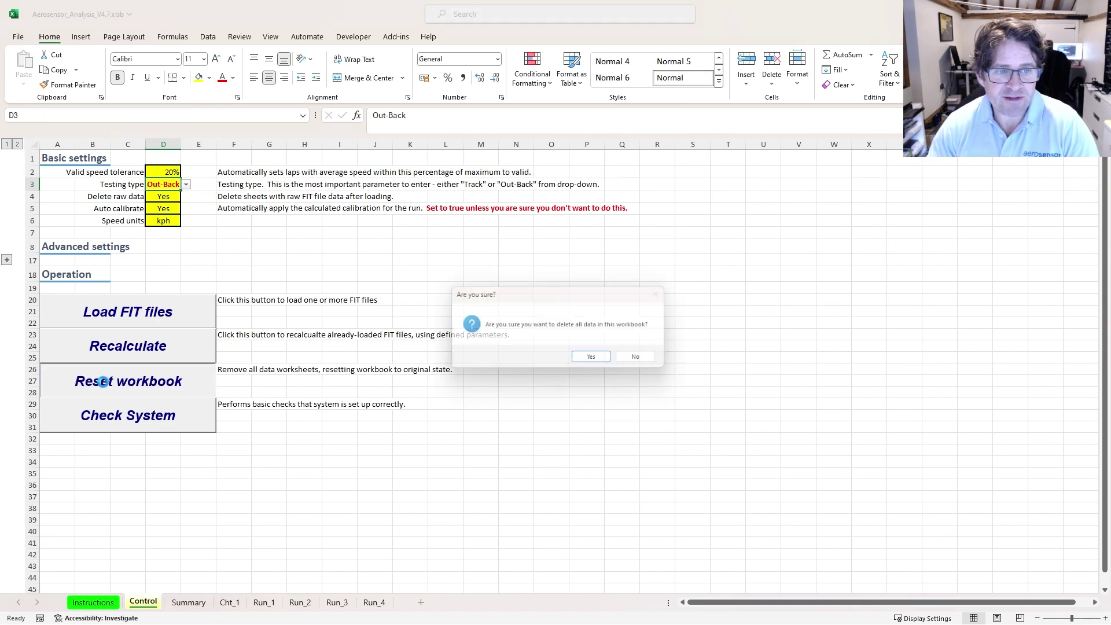
left_click(595, 361)
left_click(546, 361)
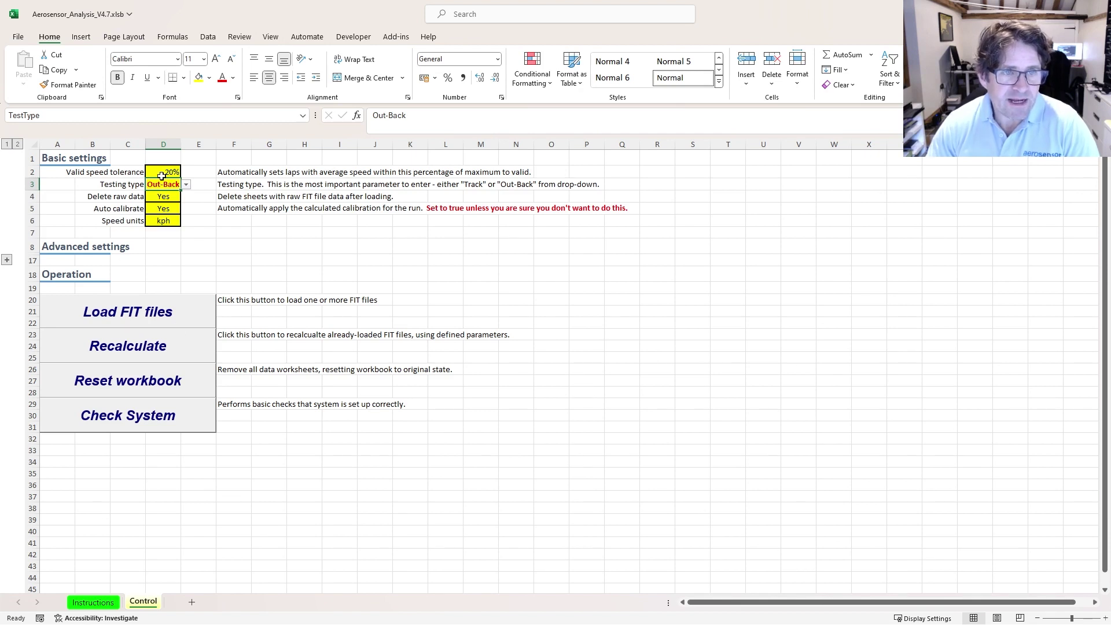
left_click(153, 316)
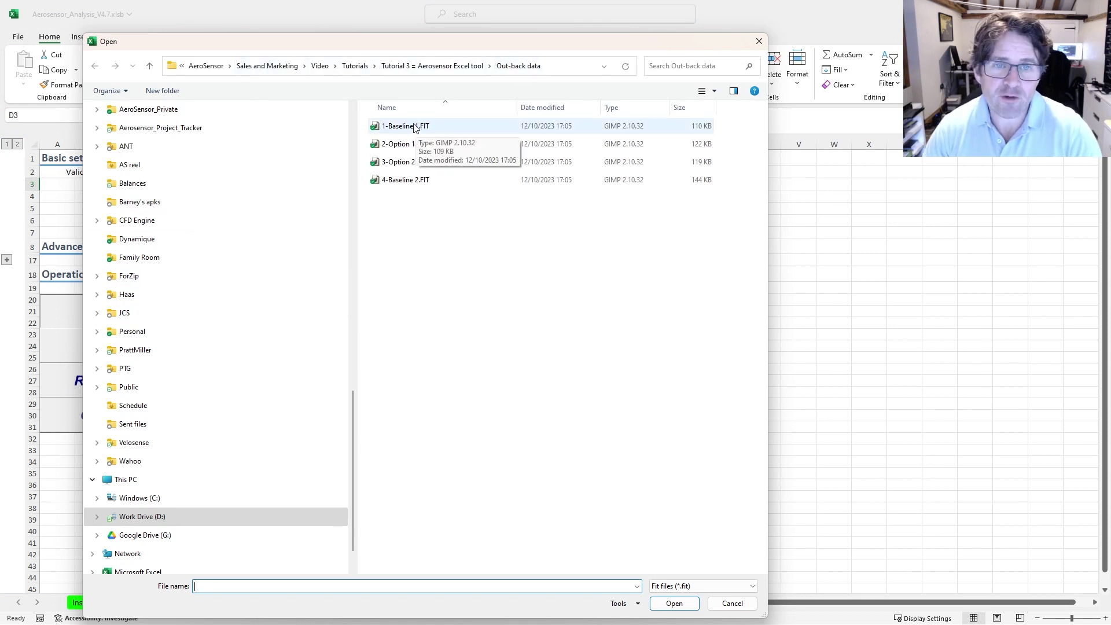
Import all four out-back files, 1-Baseline 1.FIT through 4-Baseline 2.FIT
left_click(414, 128)
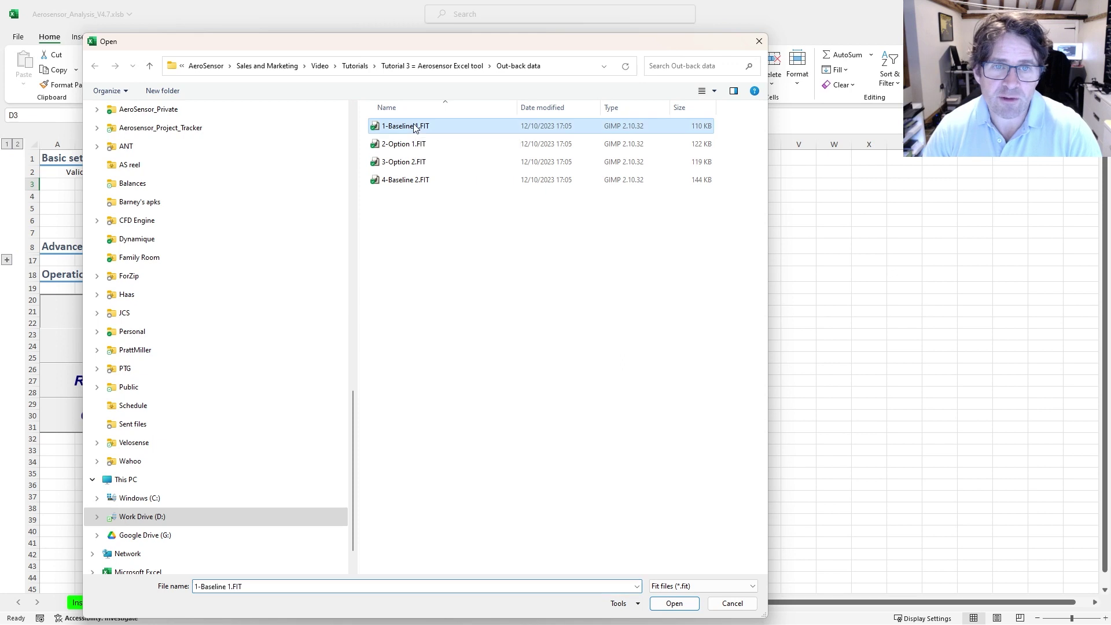
left_click(403, 180, "shift")
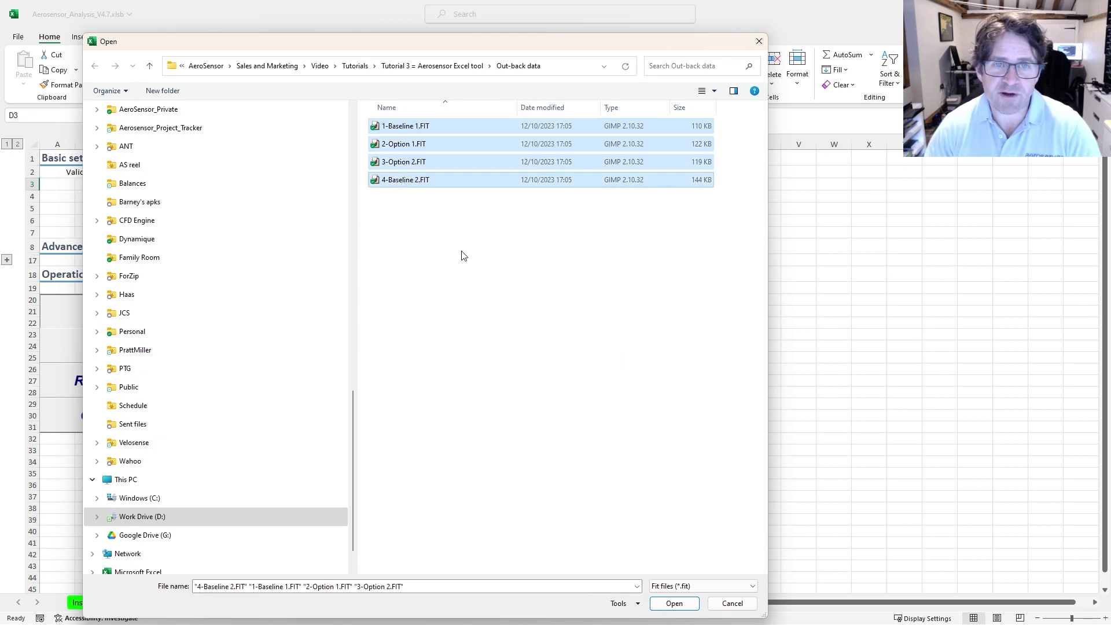
left_click(674, 604)
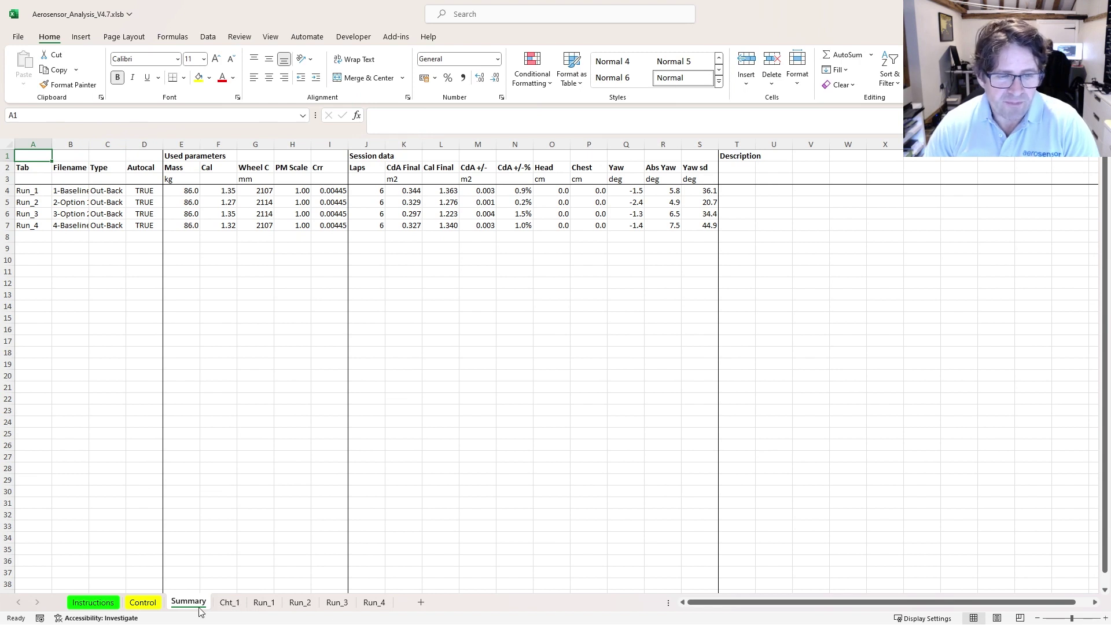
Look over the CdA Summary chart, then bring up Run_1 and scroll to its Out-Back summary
left_click(229, 603)
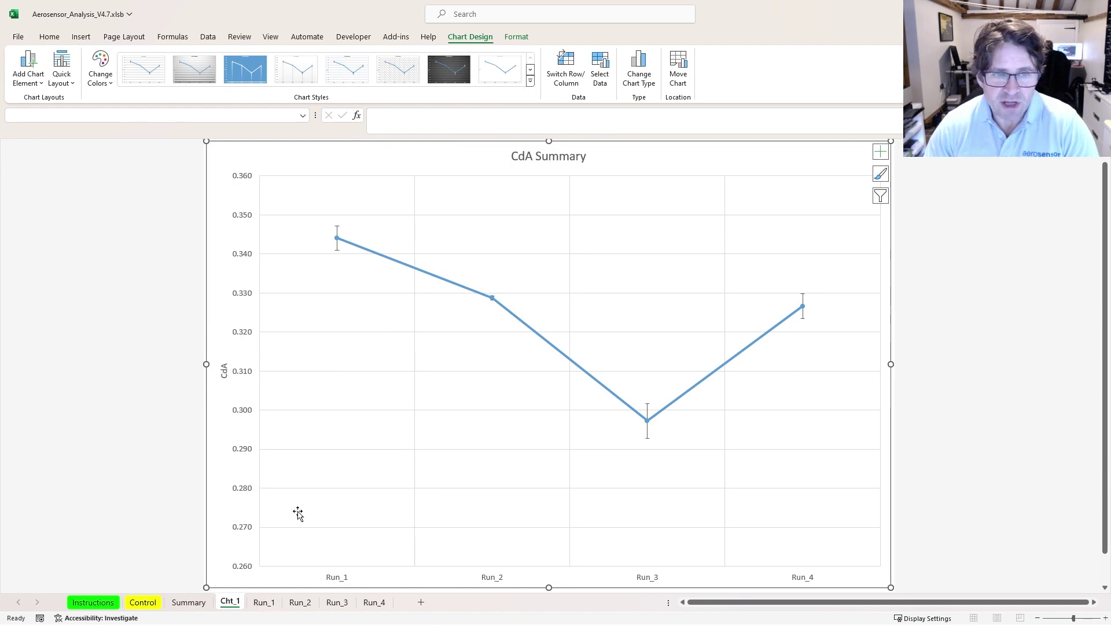
left_click(265, 603)
scroll(284, 406, "down", 4)
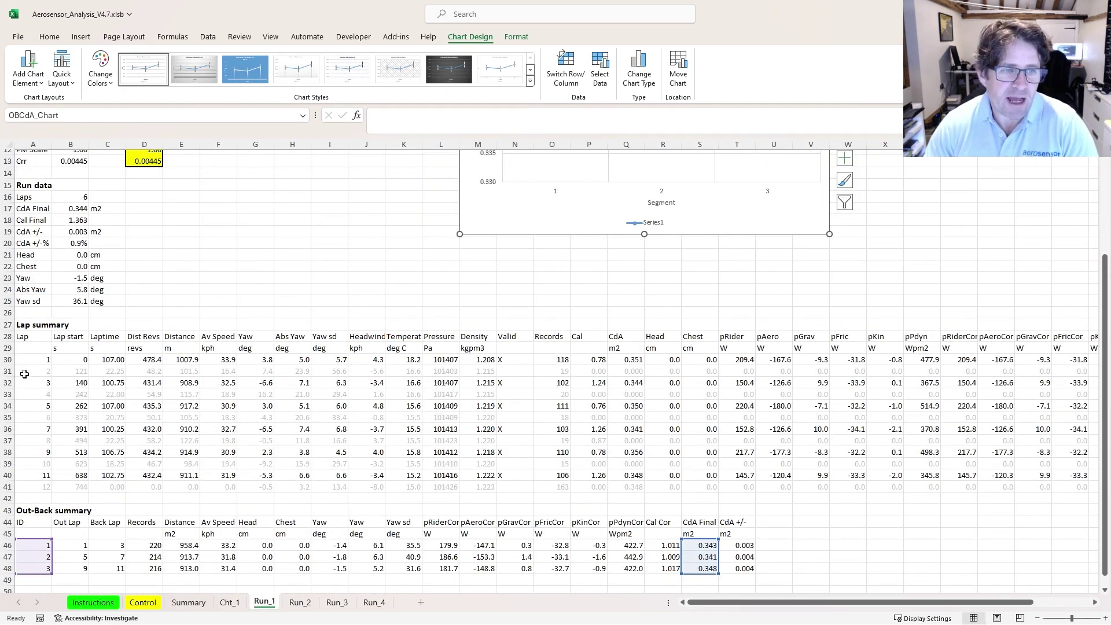
In Run_1, pick out greyed return lap 2 and select pair 1's out and back laps
left_click(8, 373)
scroll(75, 404, "up", 2)
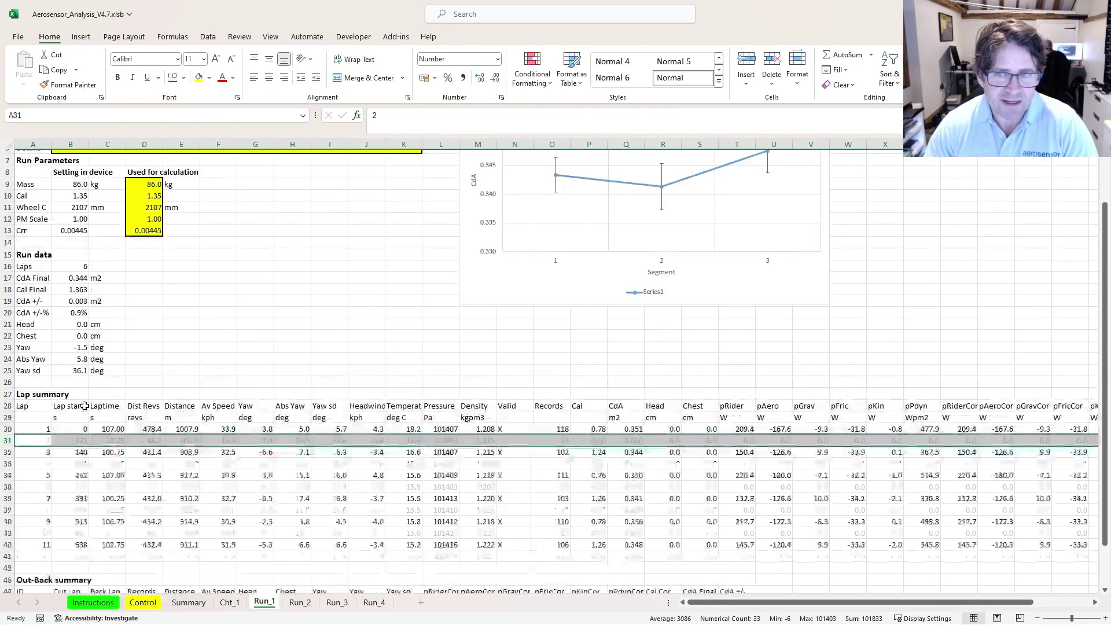
scroll(85, 406, "down", 1)
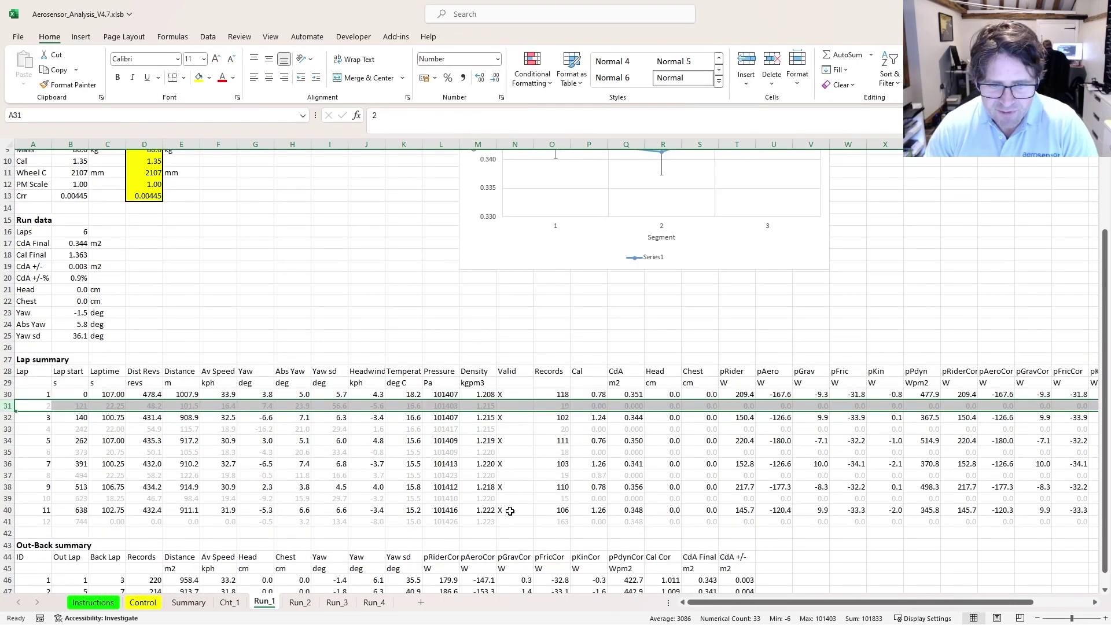
scroll(36, 443, "down", 3)
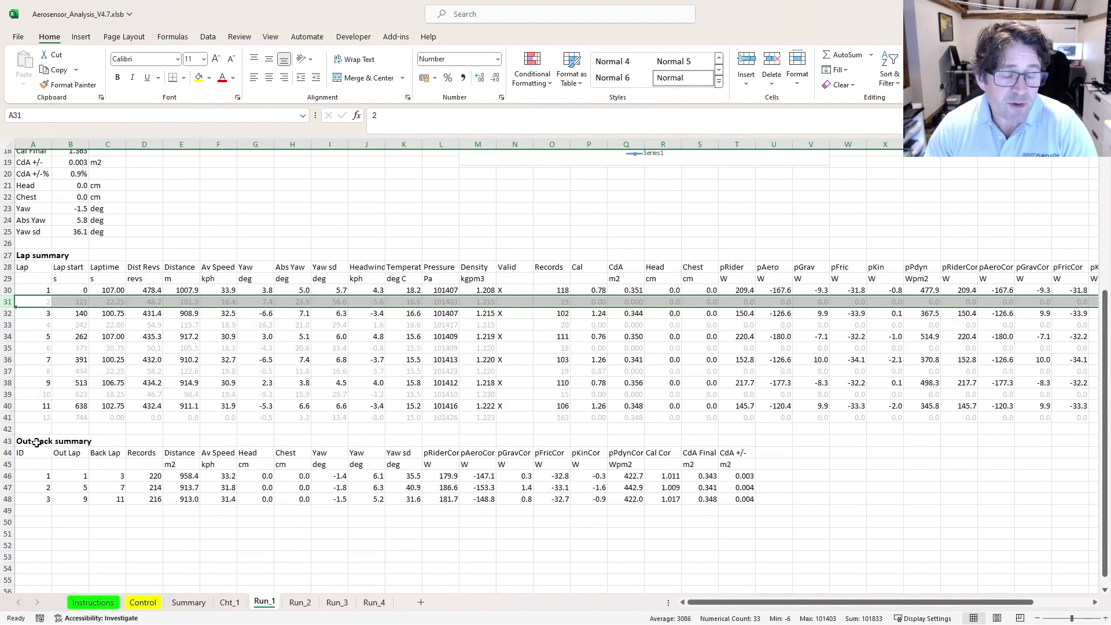
left_click(30, 463)
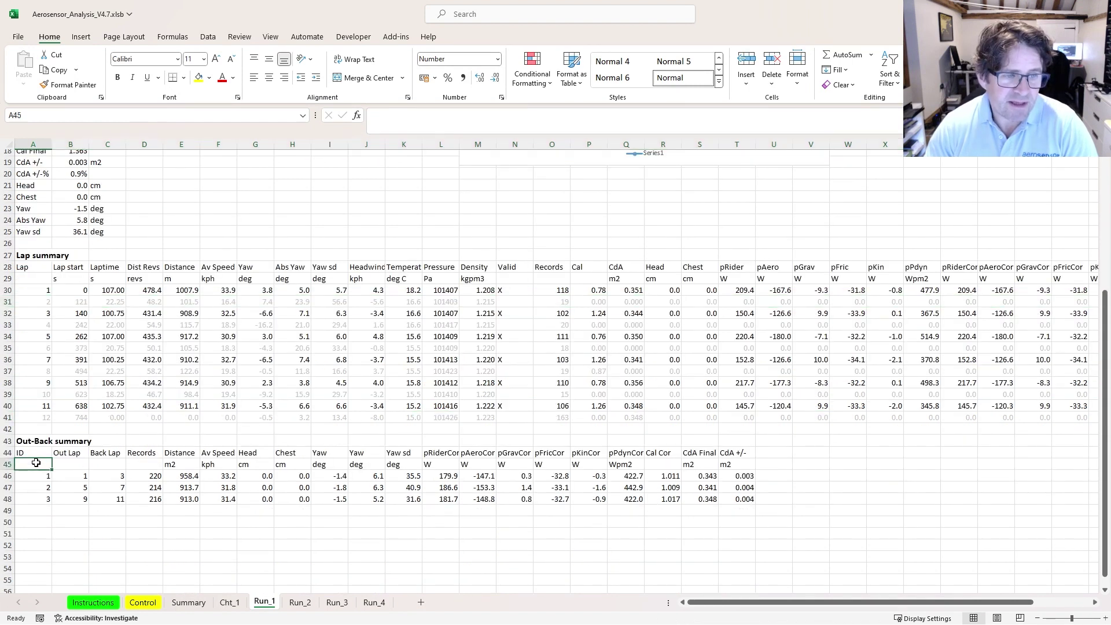
left_click(44, 476)
left_click_drag(82, 477, 107, 476)
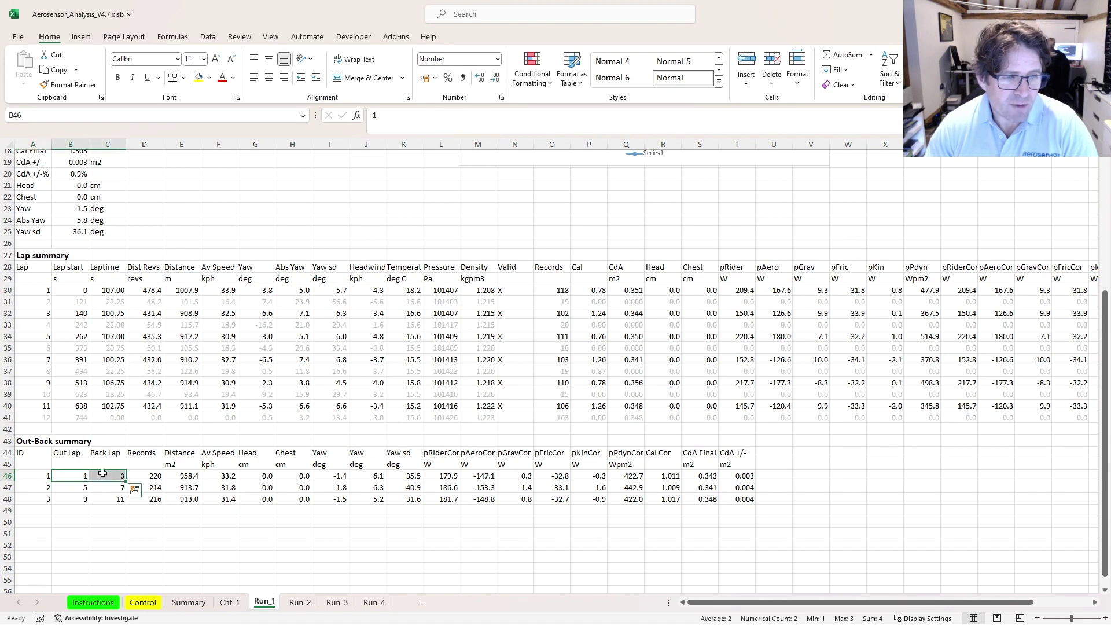
Highlight laps 1 and 3, then select the pairs' CdA Final and Cal Cor values
left_click(5, 290)
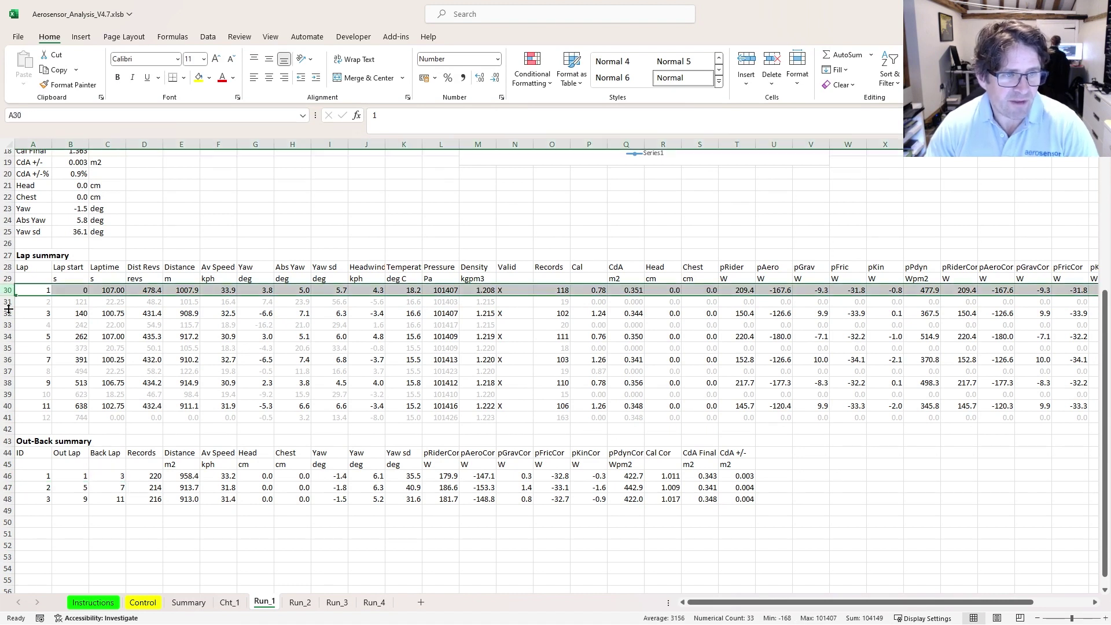
left_click(7, 314, "ctrl")
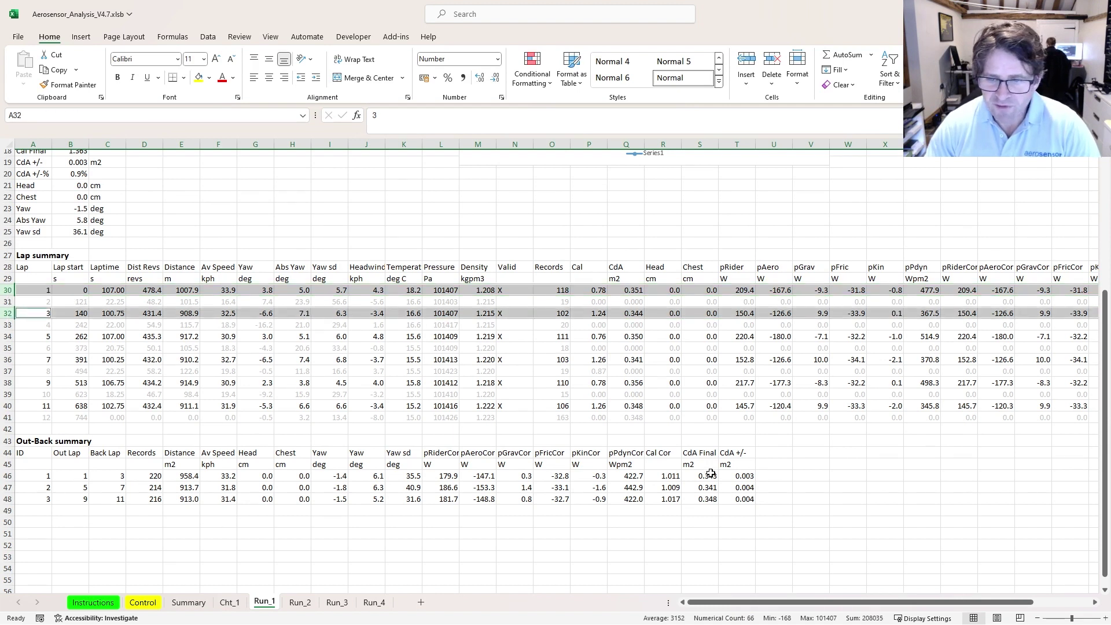
left_click_drag(710, 476, 713, 495)
left_click_drag(655, 475, 663, 502)
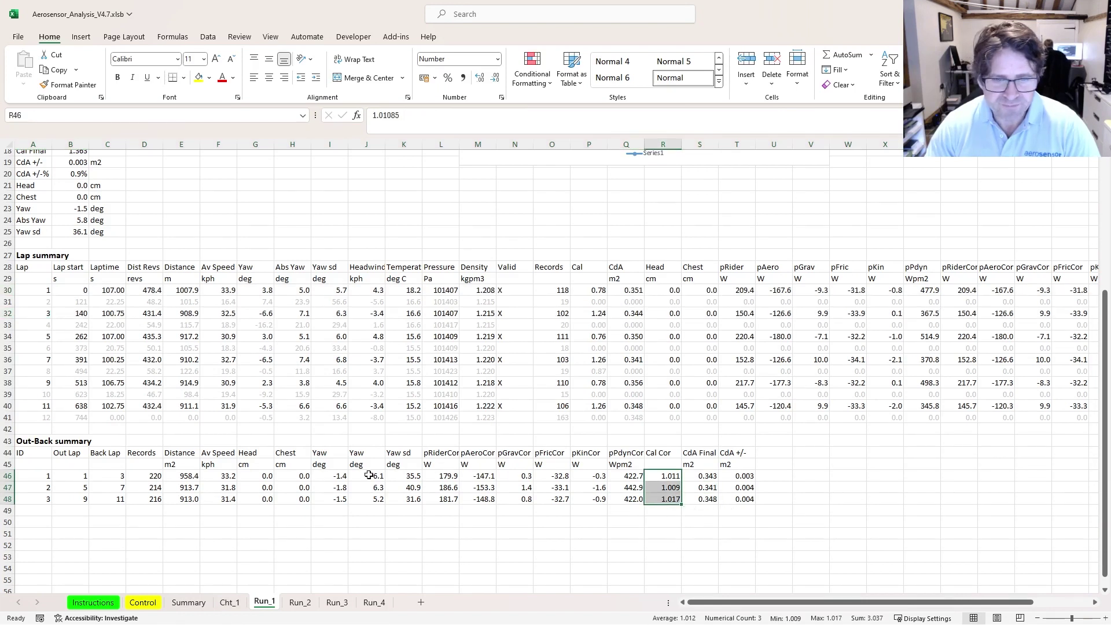
left_click(174, 498)
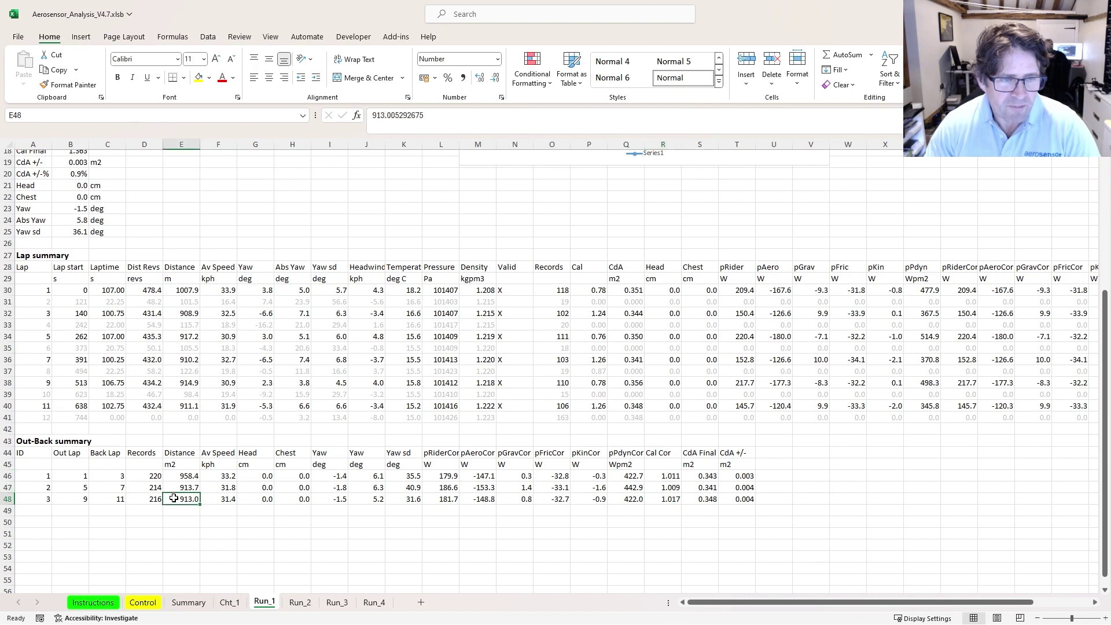
Check the calculation parameters in D9:D13, then move on to the Run_2 sheet
scroll(224, 356, "up", 4)
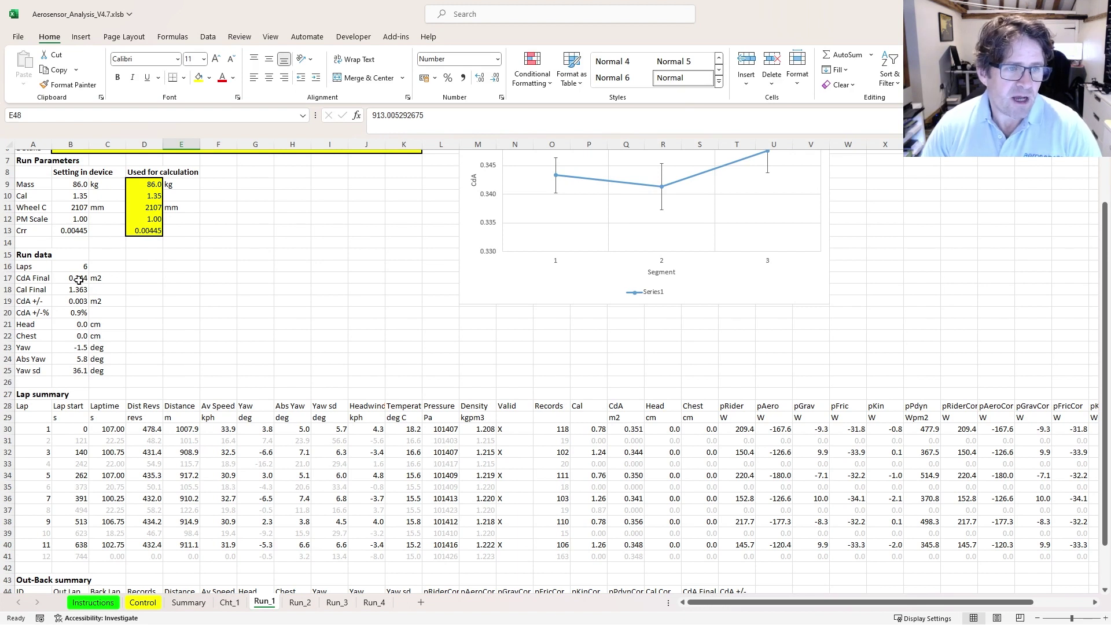
left_click_drag(144, 185, 148, 231)
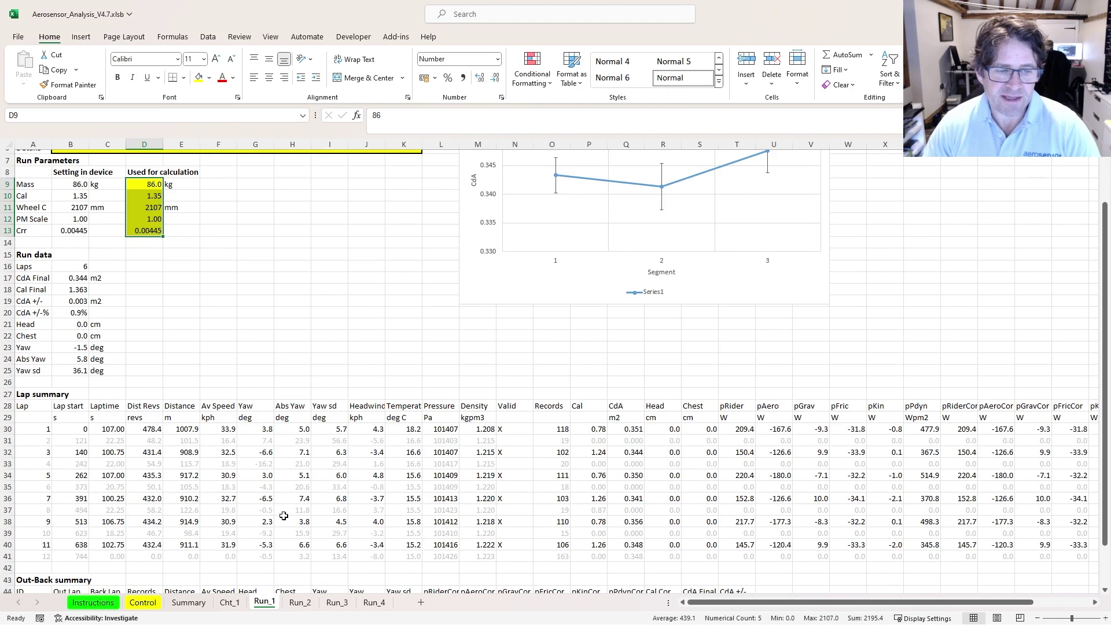
scroll(282, 512, "down", 2)
left_click_drag(85, 547, 106, 550)
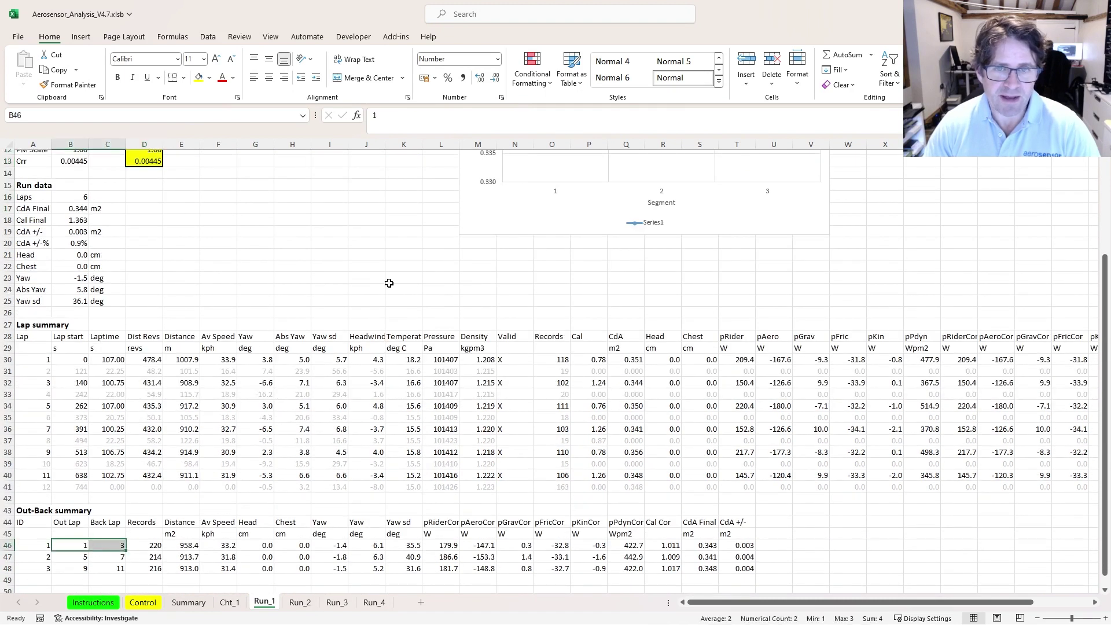
scroll(385, 280, "up", 4)
scroll(315, 483, "down", 3)
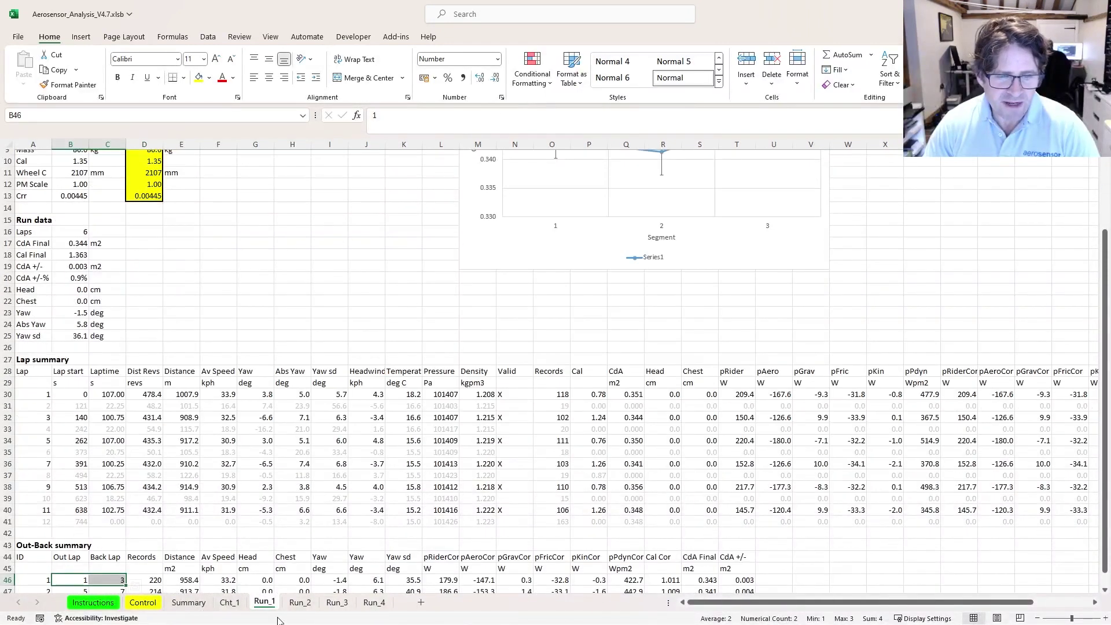
left_click(300, 602)
On Run_2, select laps 6 and 8's Cal and CdA values and check laps 2 and 4's calibration
scroll(498, 475, "down", 2)
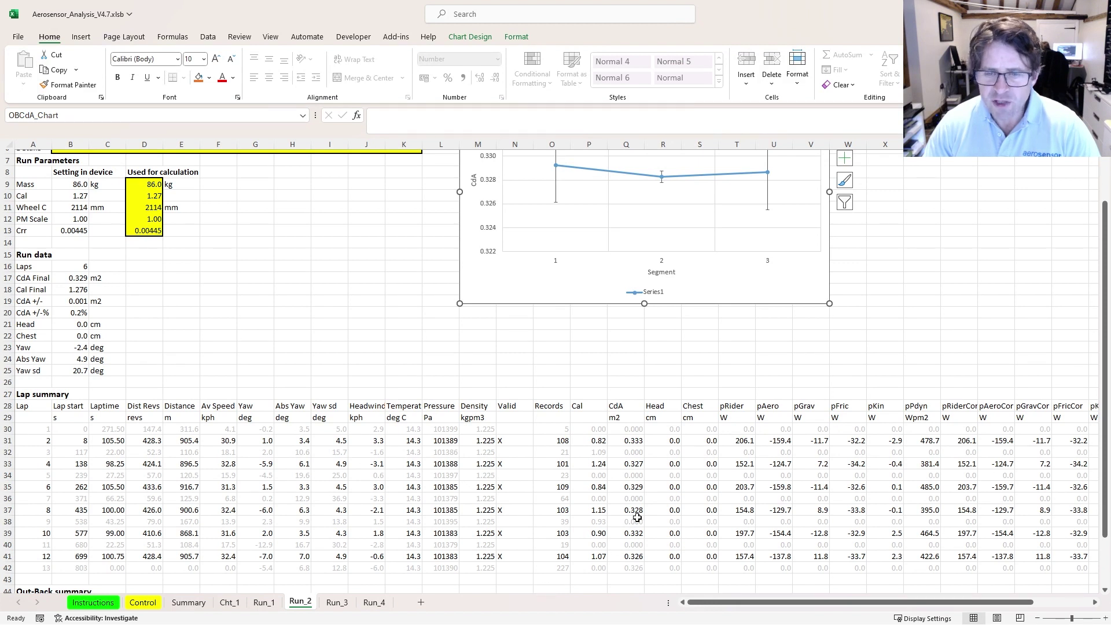
left_click_drag(638, 484, 542, 486)
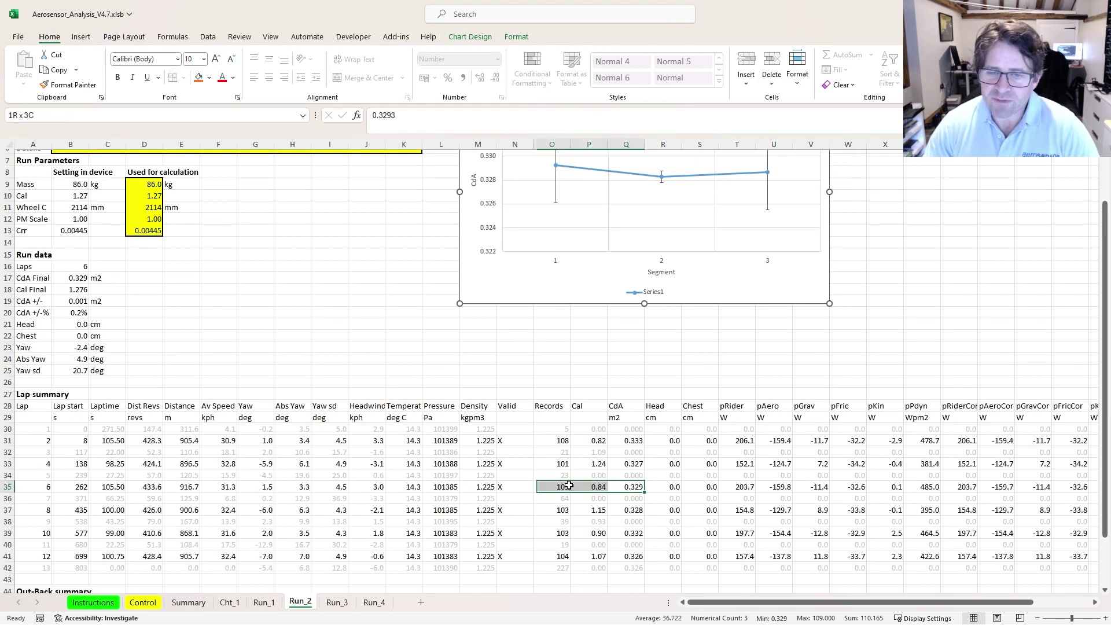
left_click(625, 511)
left_click_drag(606, 511, 537, 510)
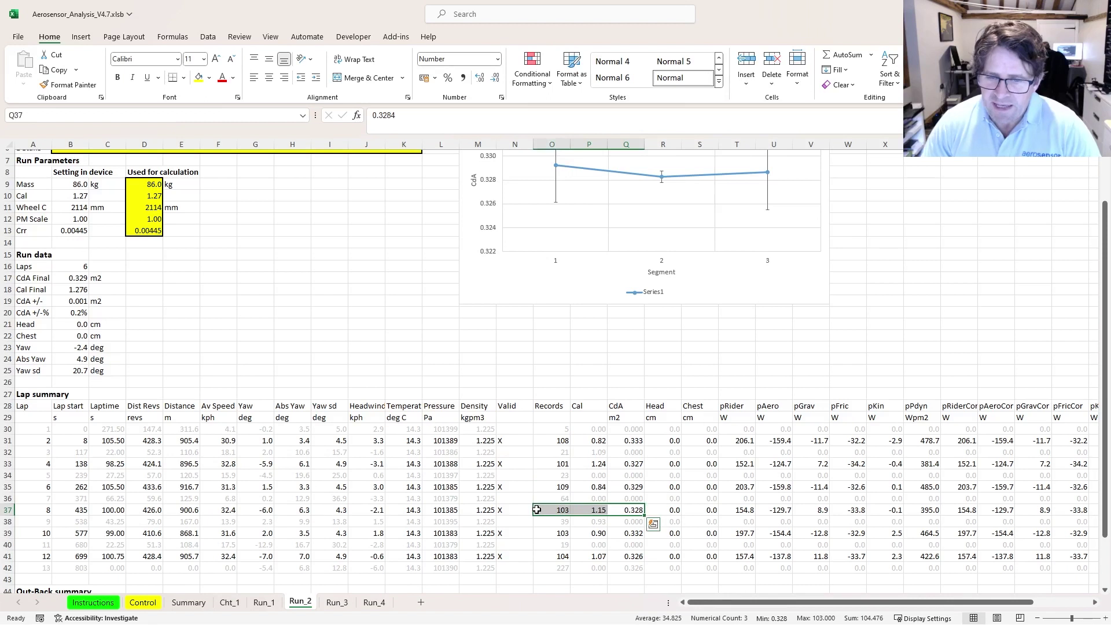
left_click(598, 441)
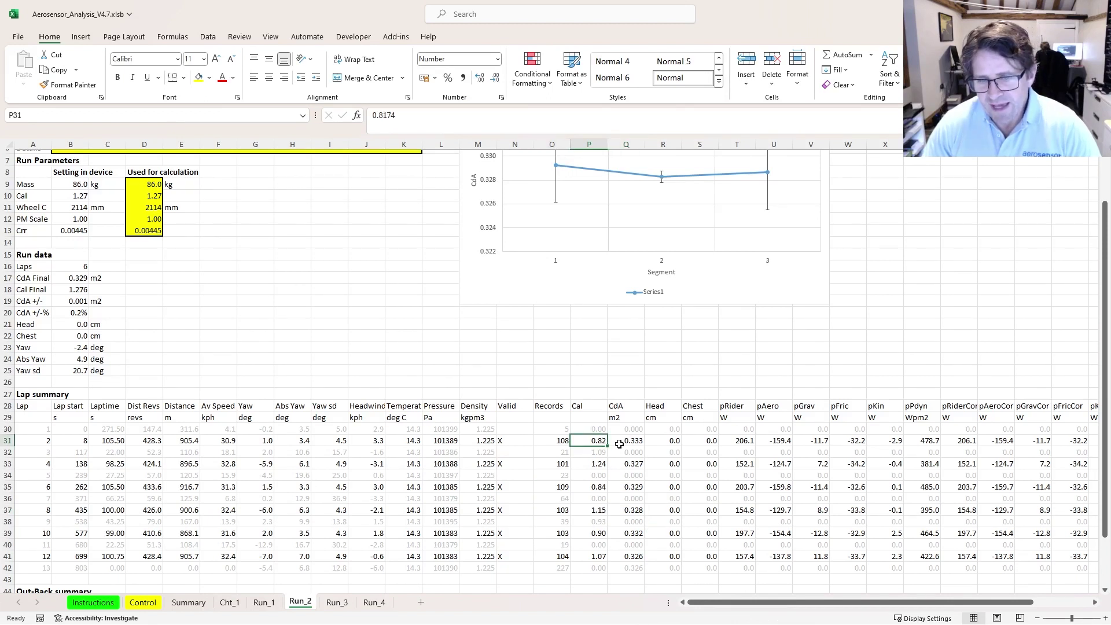
left_click(602, 465)
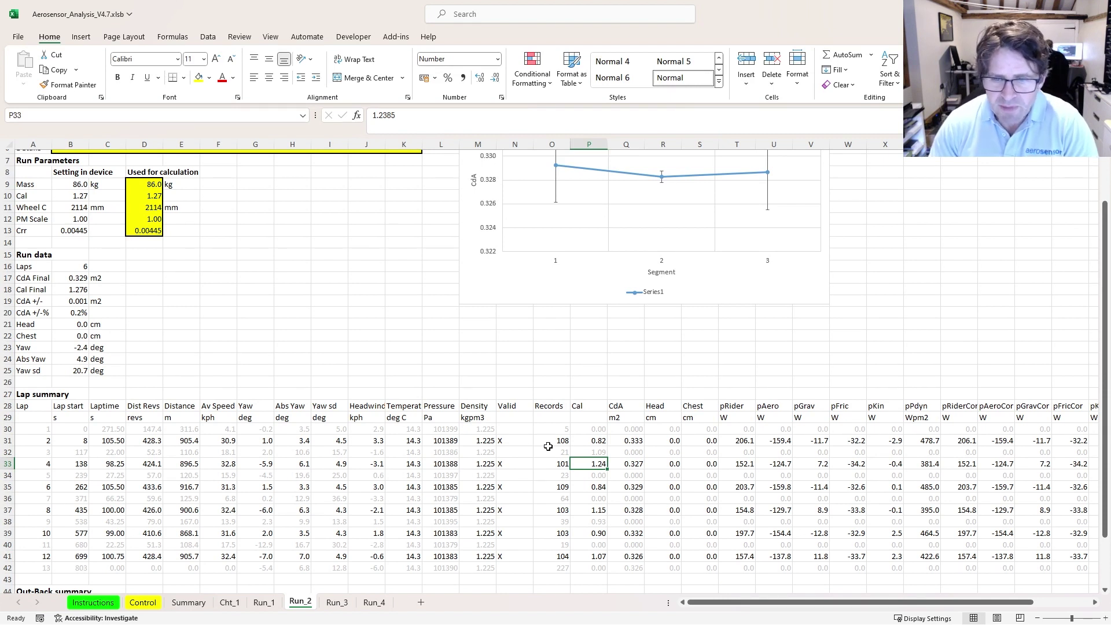
Check the Cal Cor values of the first and third out-back pairs
scroll(587, 510, "down", 1)
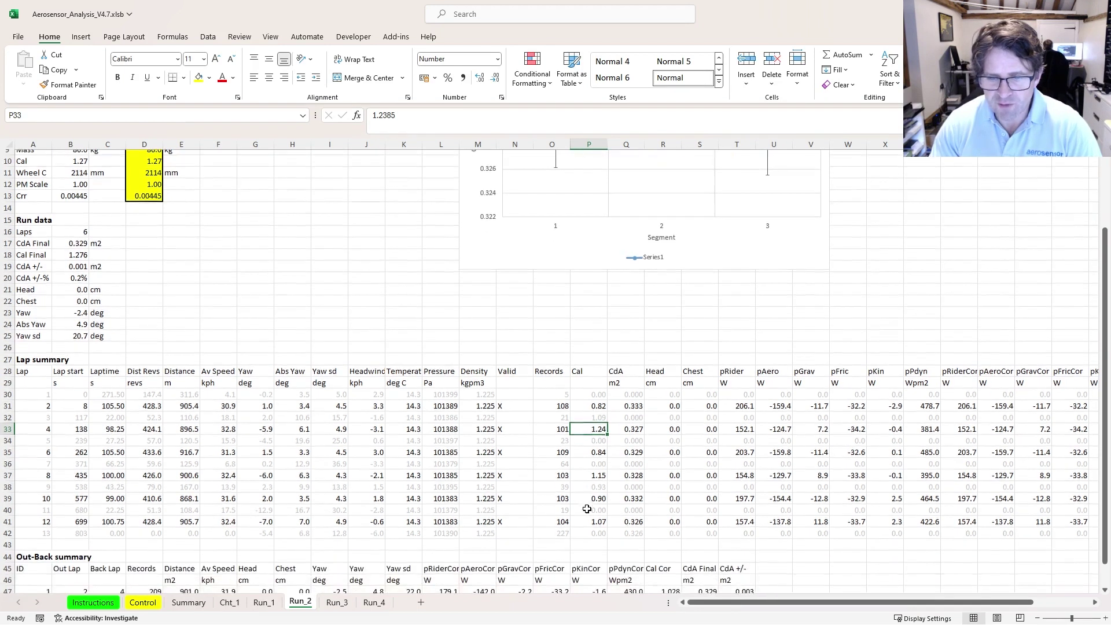
scroll(587, 510, "down", 2)
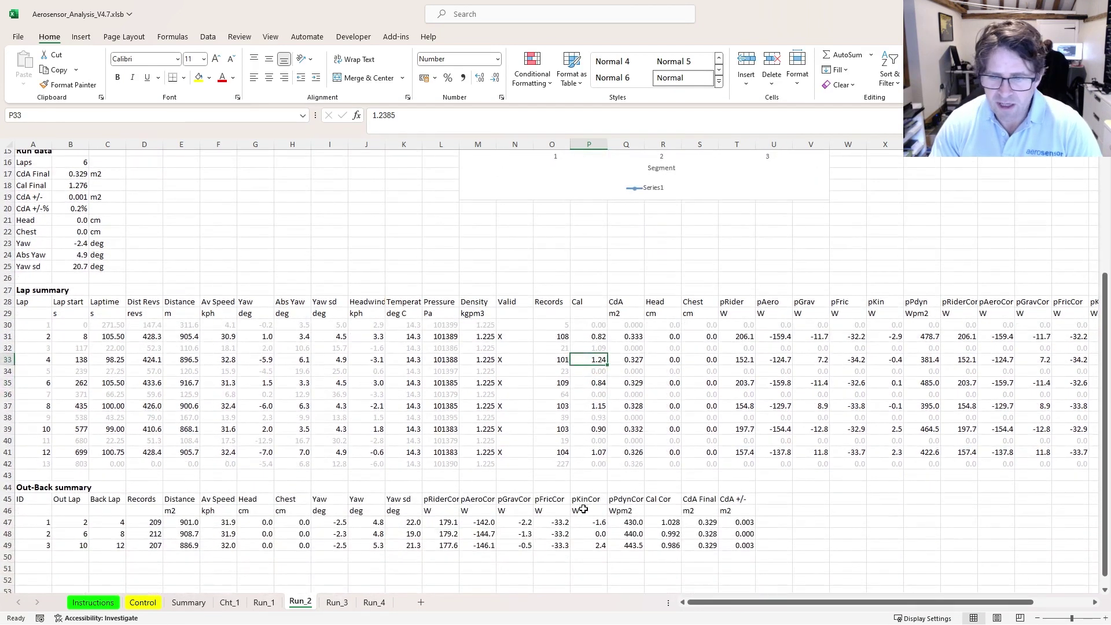
left_click(676, 525)
left_click(675, 545)
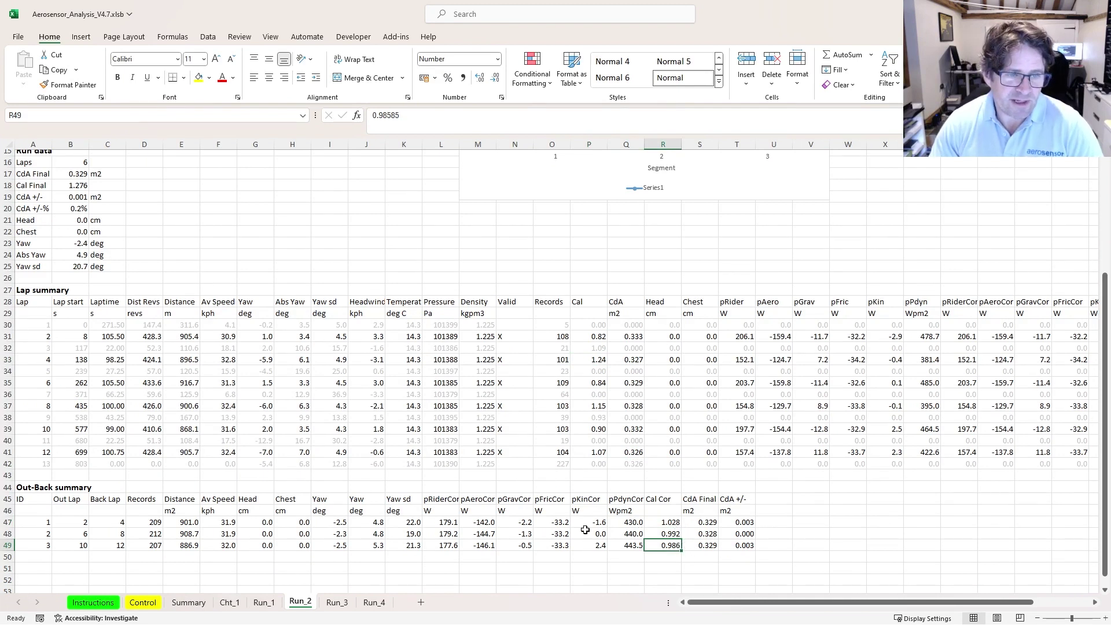
Look through Run_3 and Run_4, then return to the Summary sheet listing all four runs
left_click(337, 603)
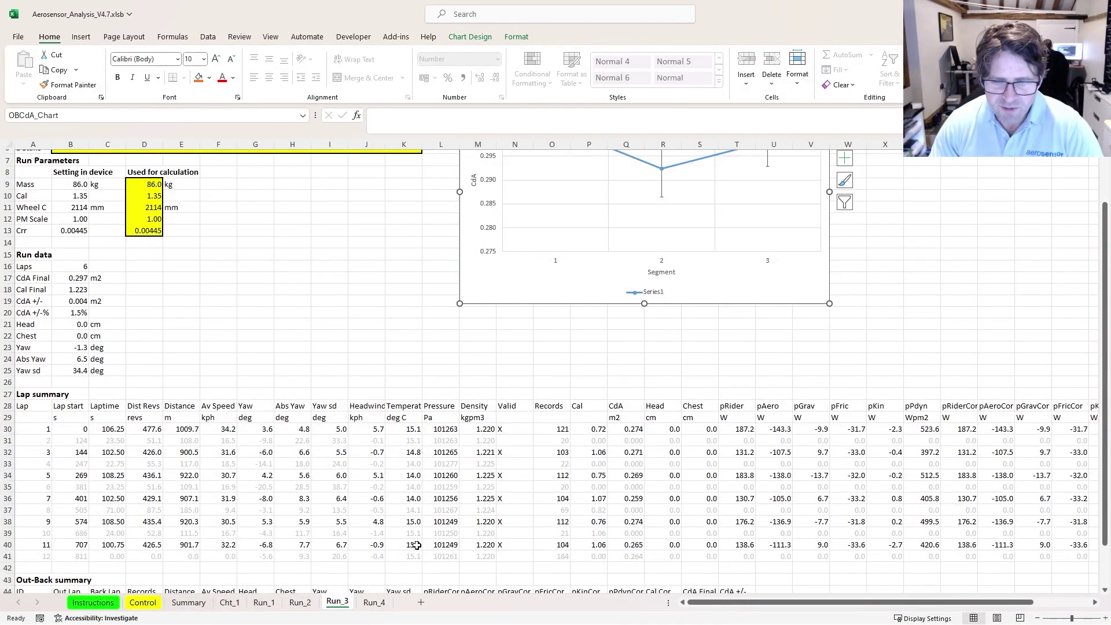
left_click(374, 603)
scroll(409, 553, "down", 2)
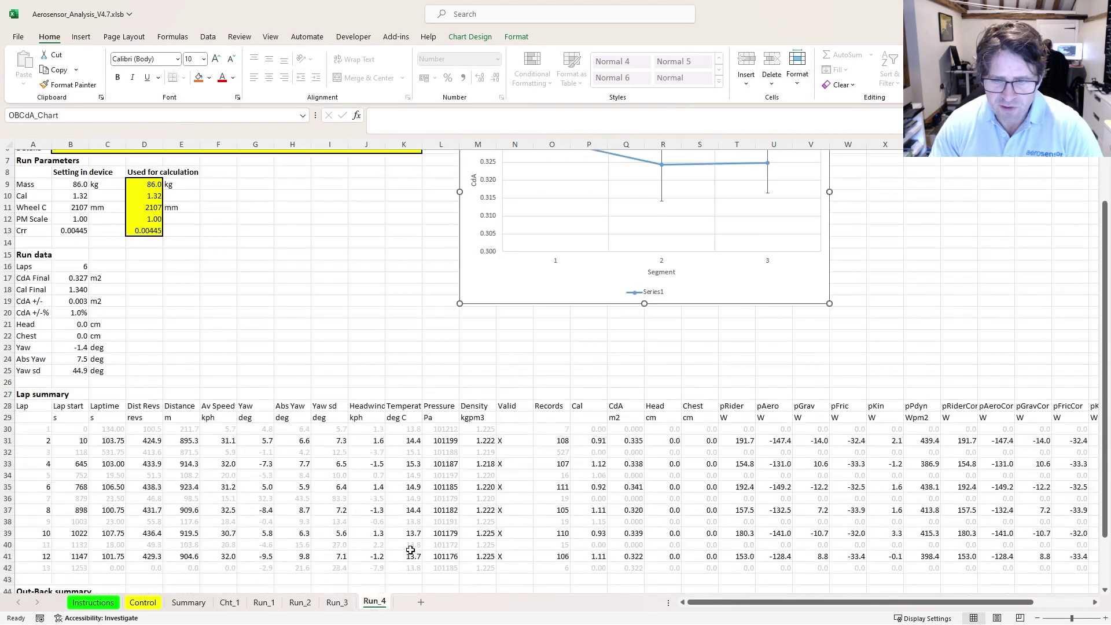
scroll(410, 548, "up", 2)
left_click(189, 603)
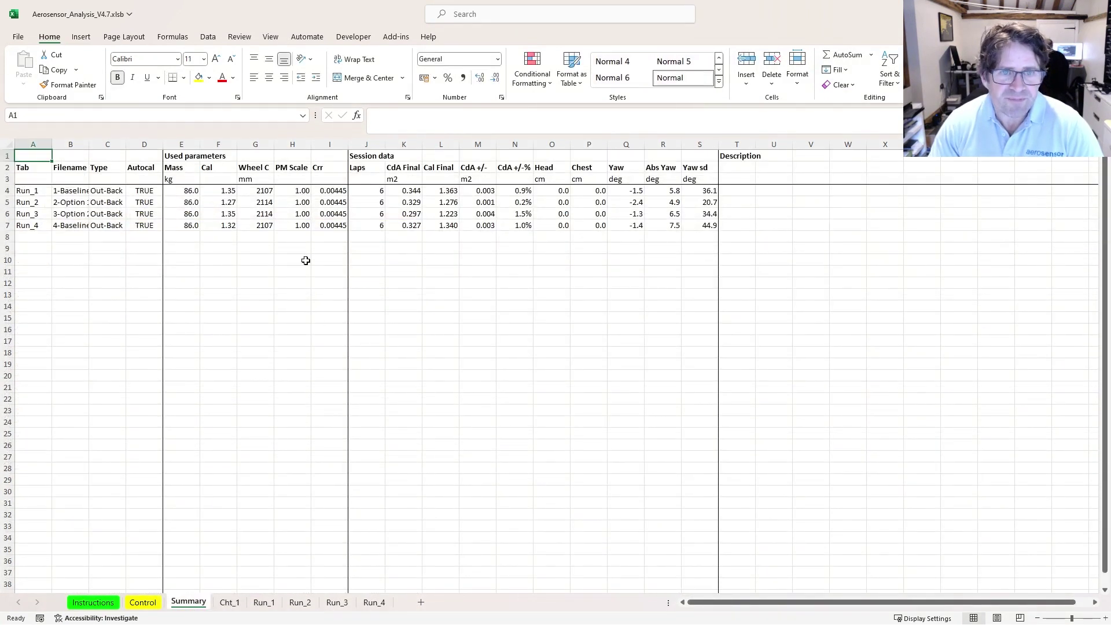
left_click(69, 195)
left_click(74, 204)
left_click(76, 215)
left_click(79, 225)
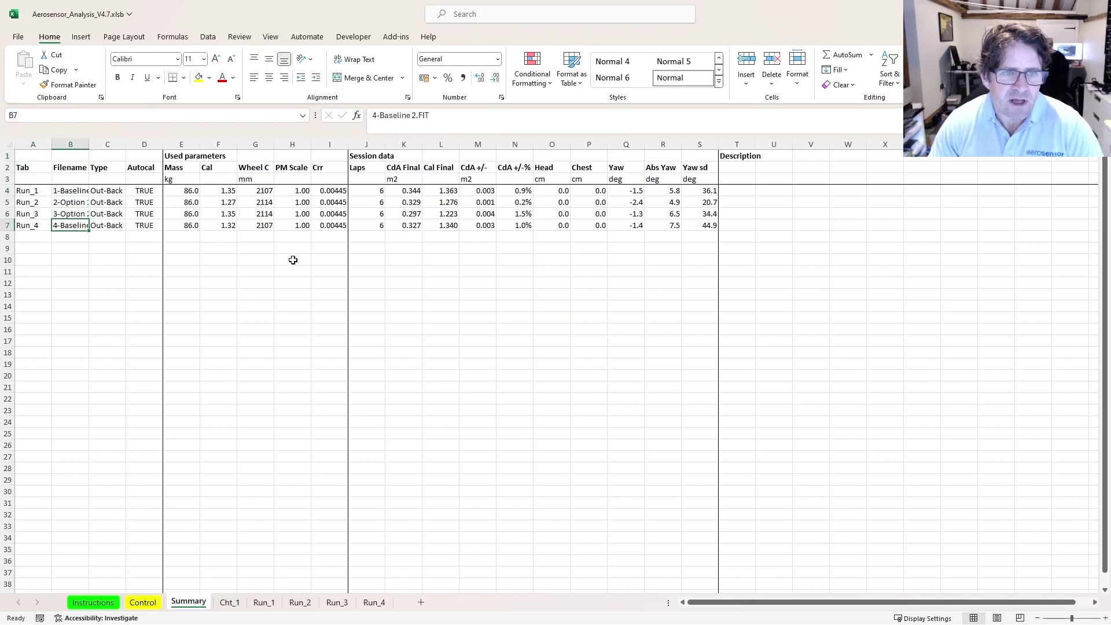
left_click(413, 192)
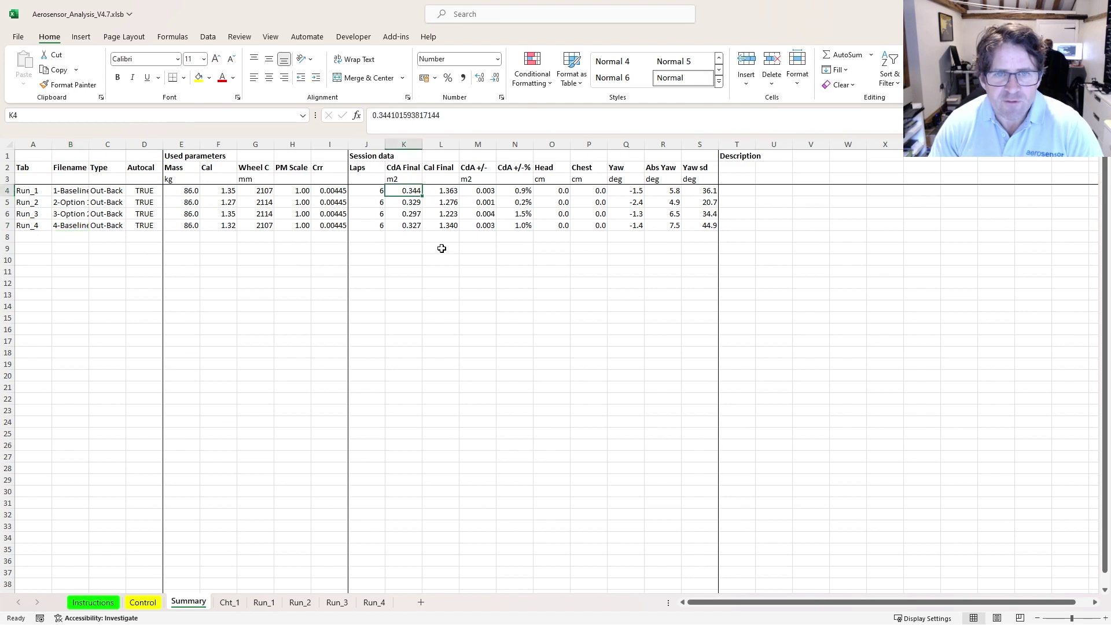
left_click(417, 229, "ctrl")
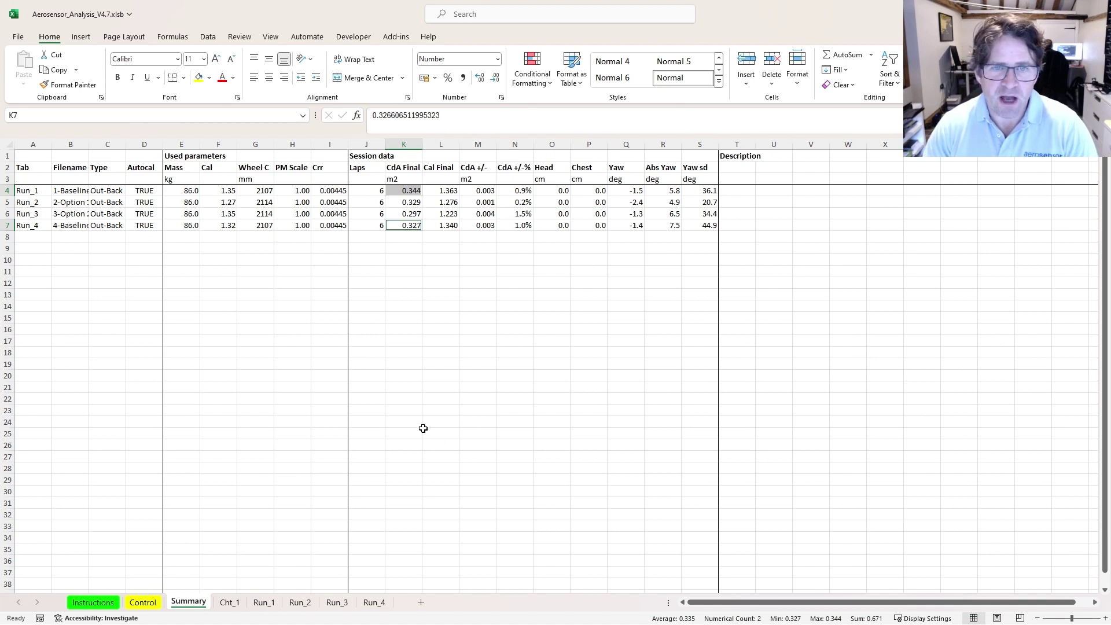
left_click(415, 202)
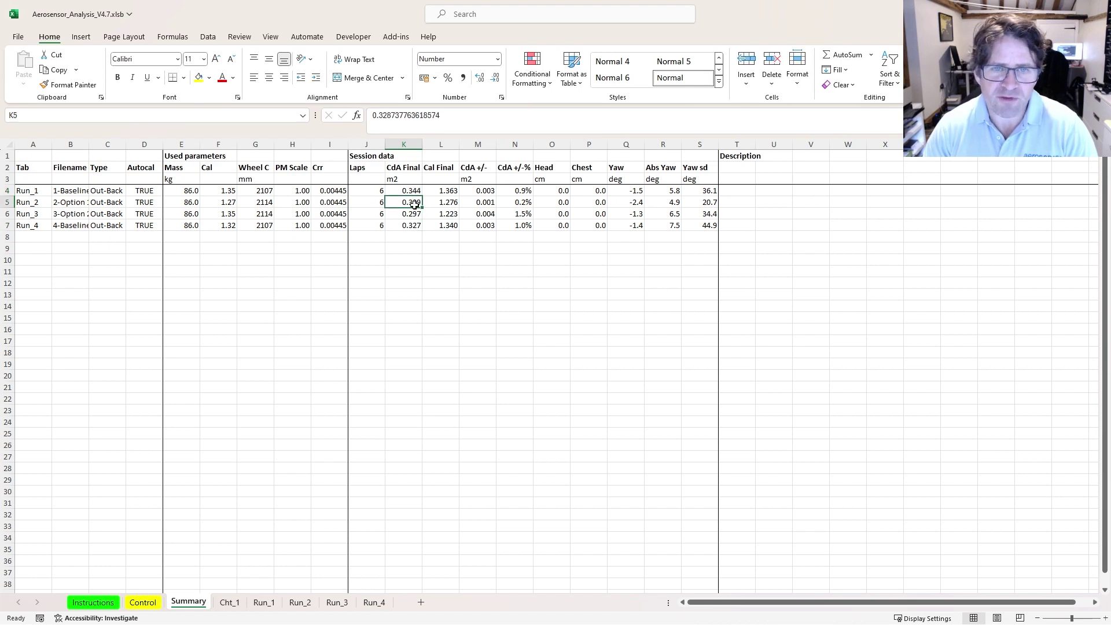
left_click_drag(414, 191, 417, 200)
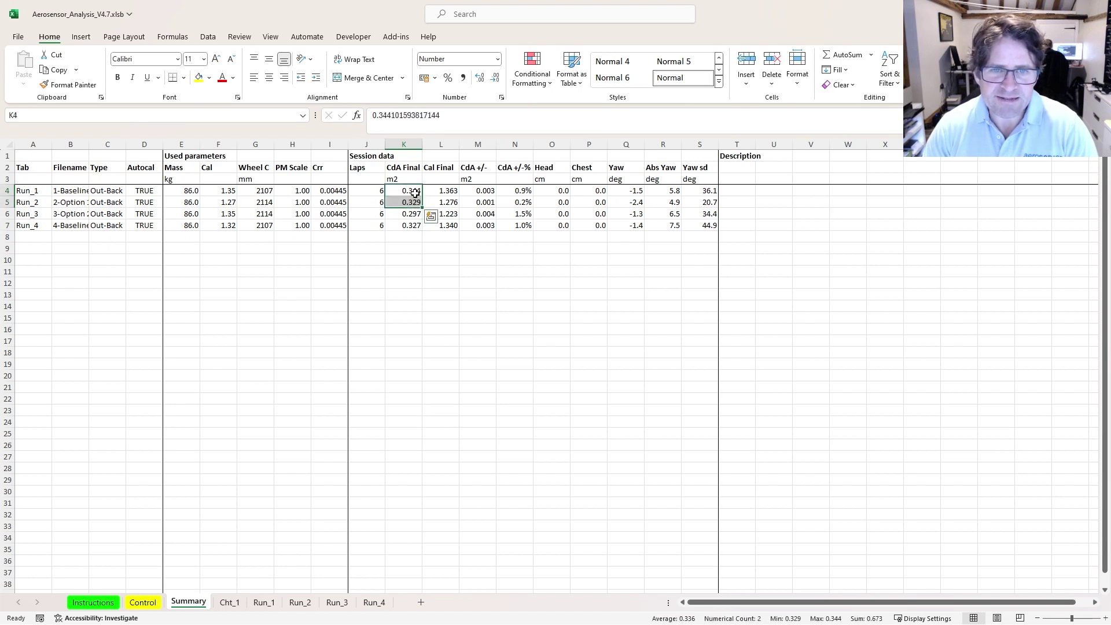
left_click(408, 226)
left_click(412, 202)
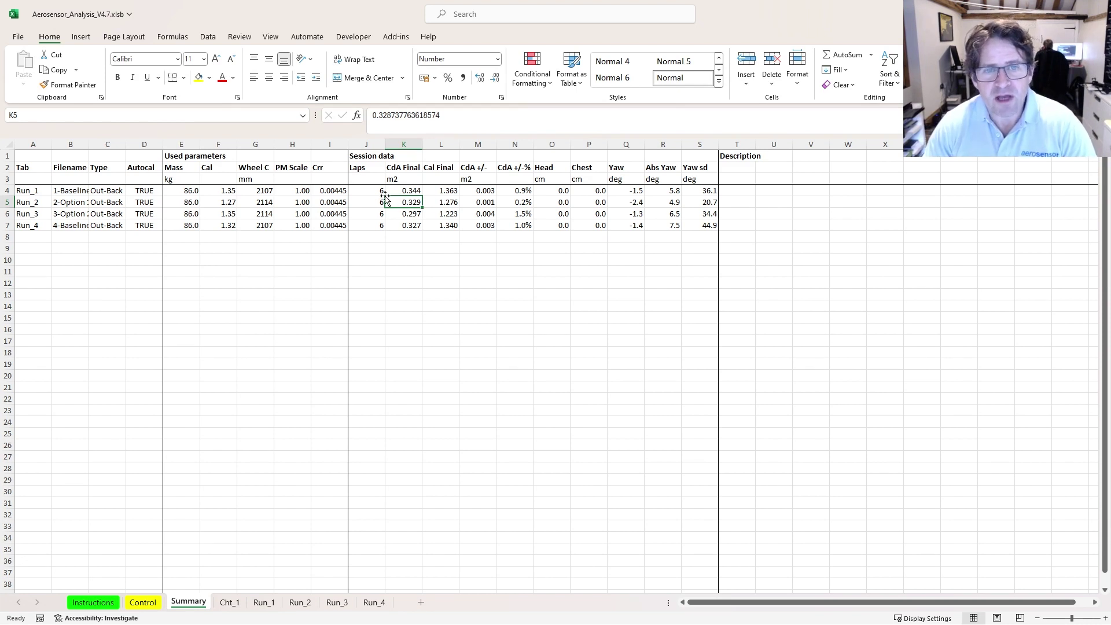
left_click(409, 191)
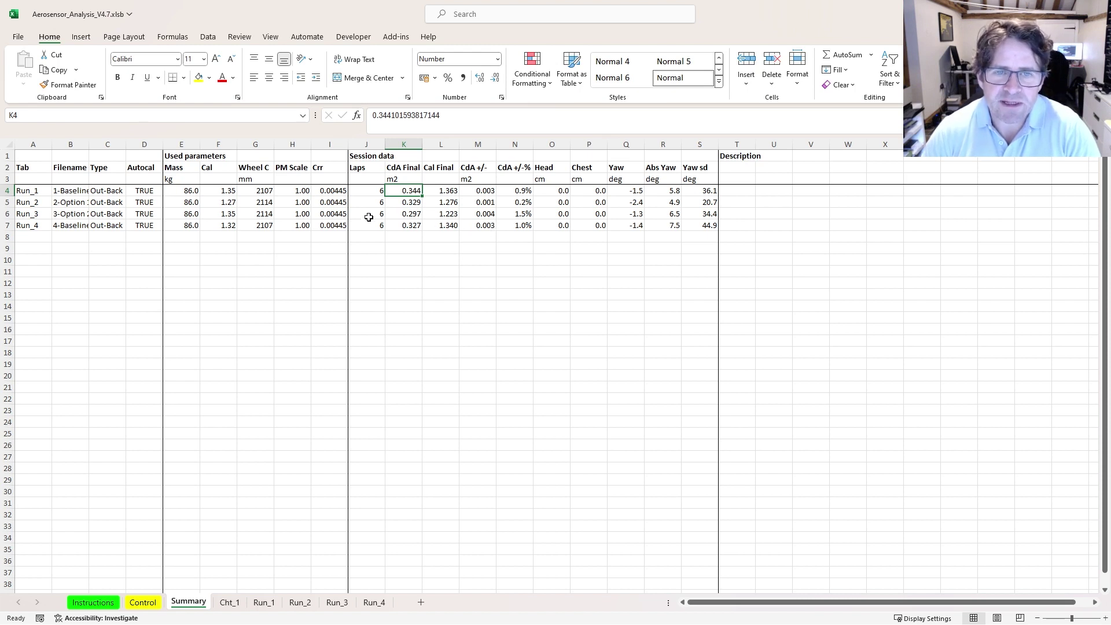
On the CdA Summary chart, draw a straight line from the Run_1 point to Run_4
left_click(232, 602)
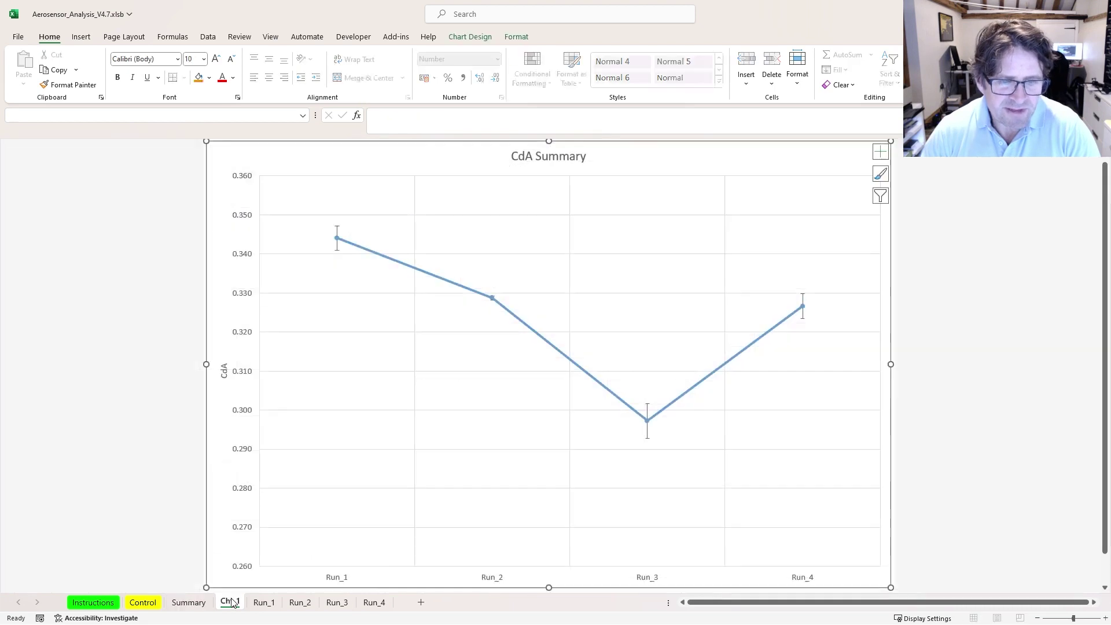
scroll(415, 305, "down", 1)
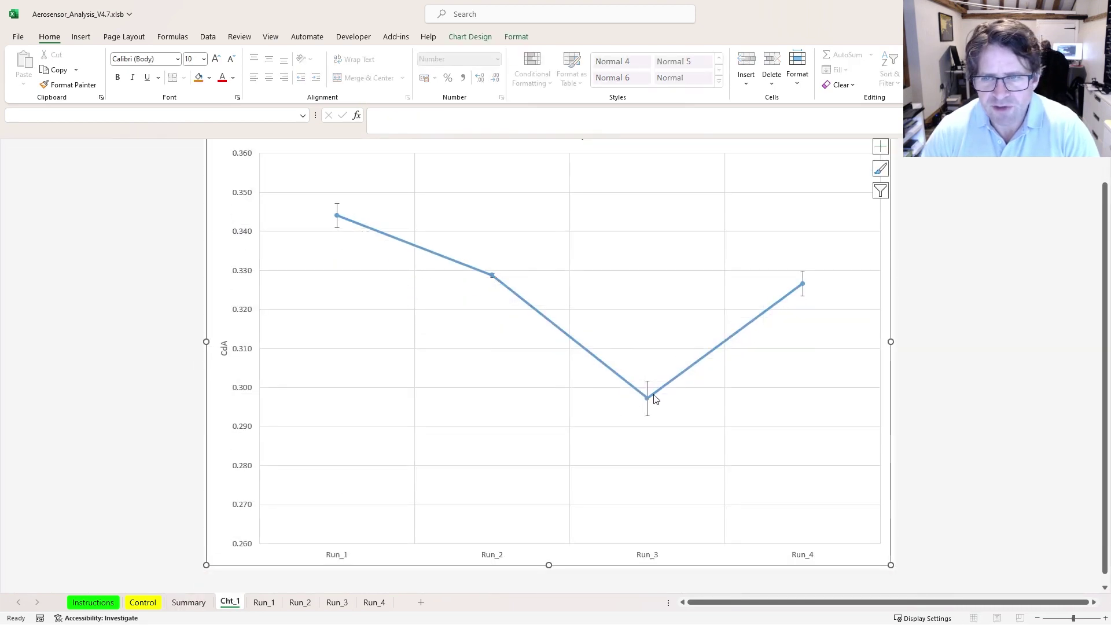
mouse_move(807, 284)
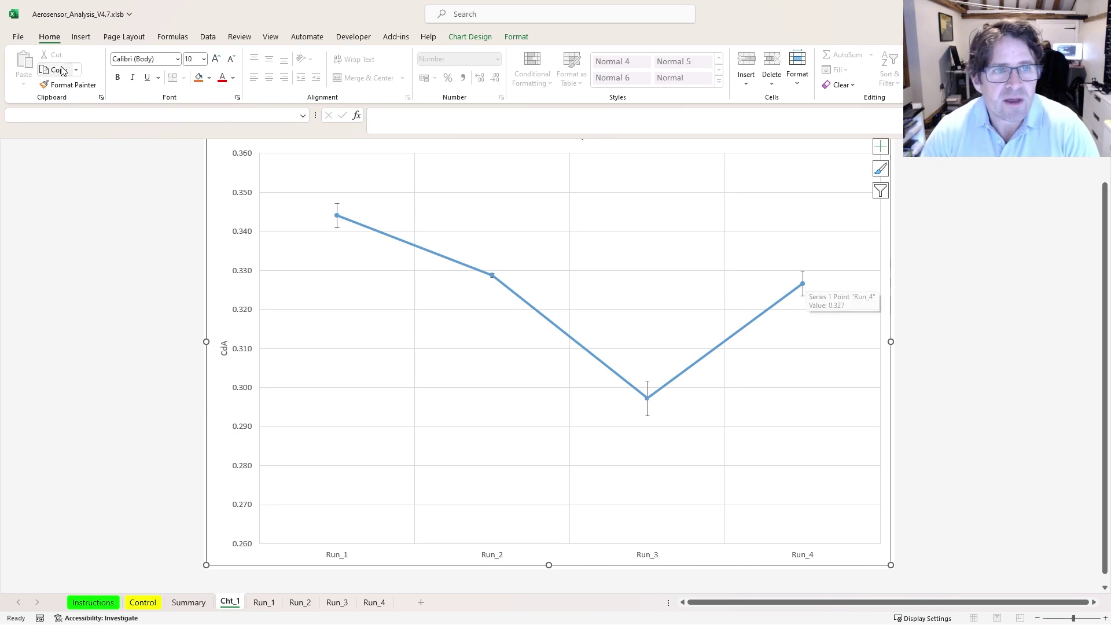
left_click(87, 37)
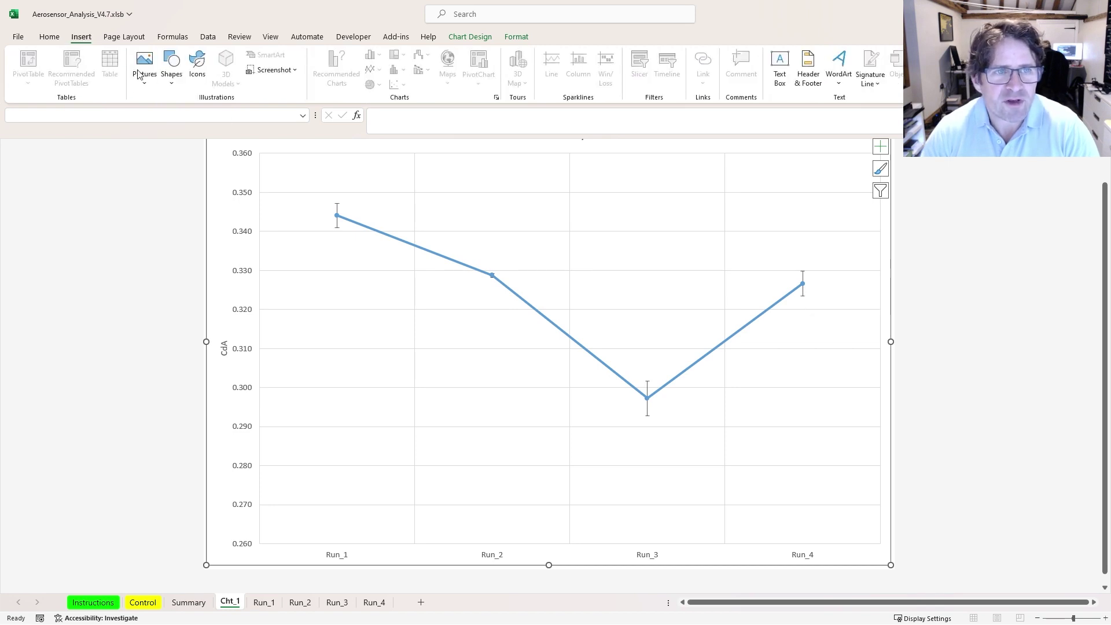
left_click(171, 87)
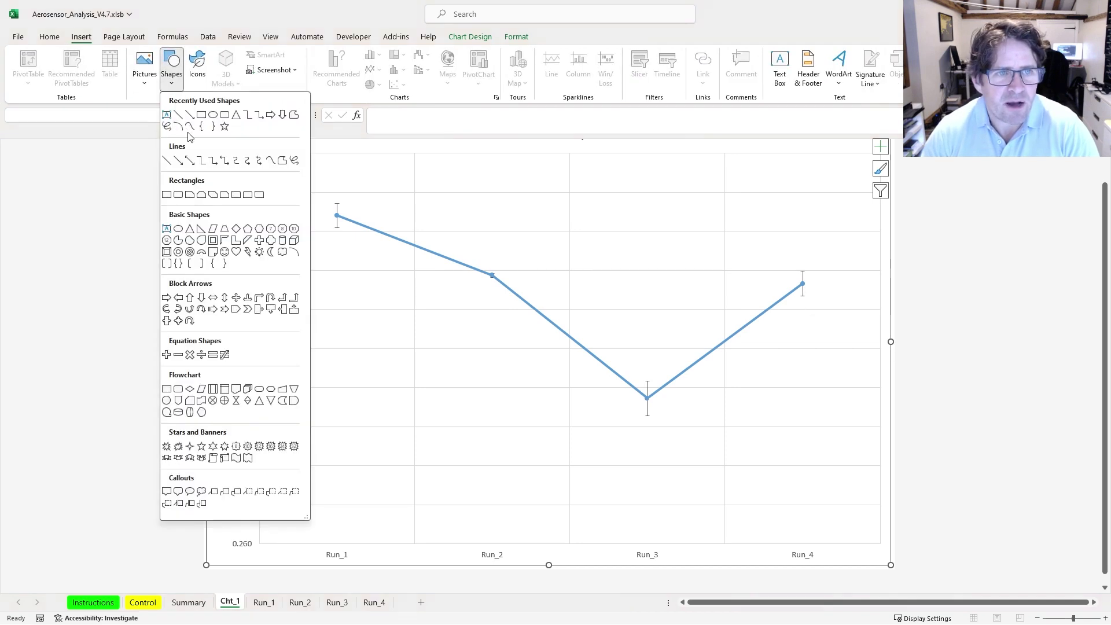
left_click(178, 118)
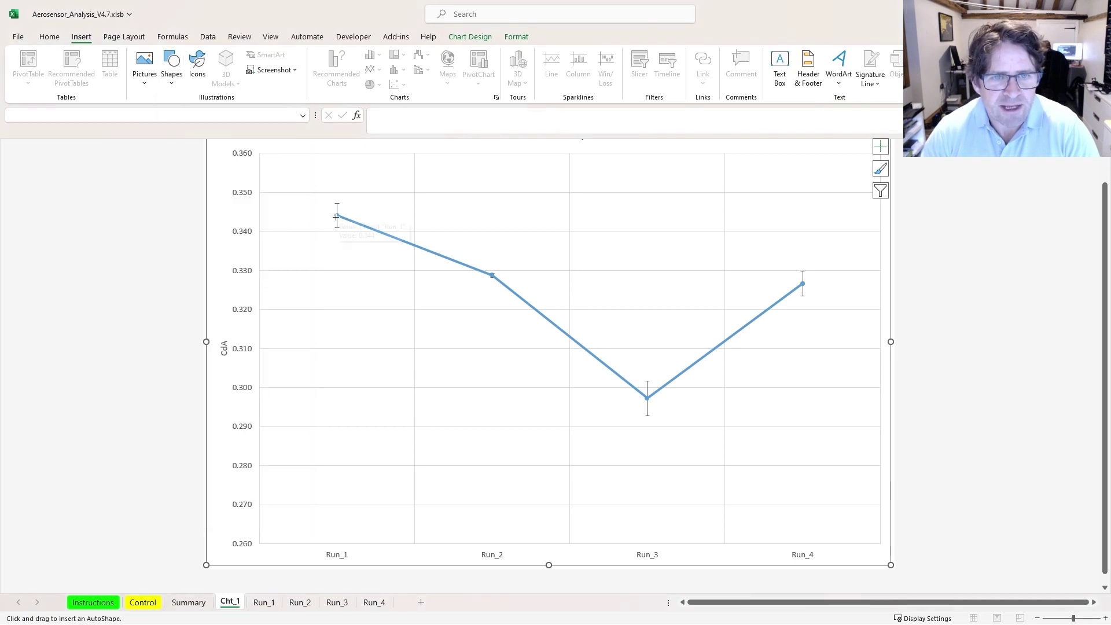
left_click_drag(337, 216, 804, 282)
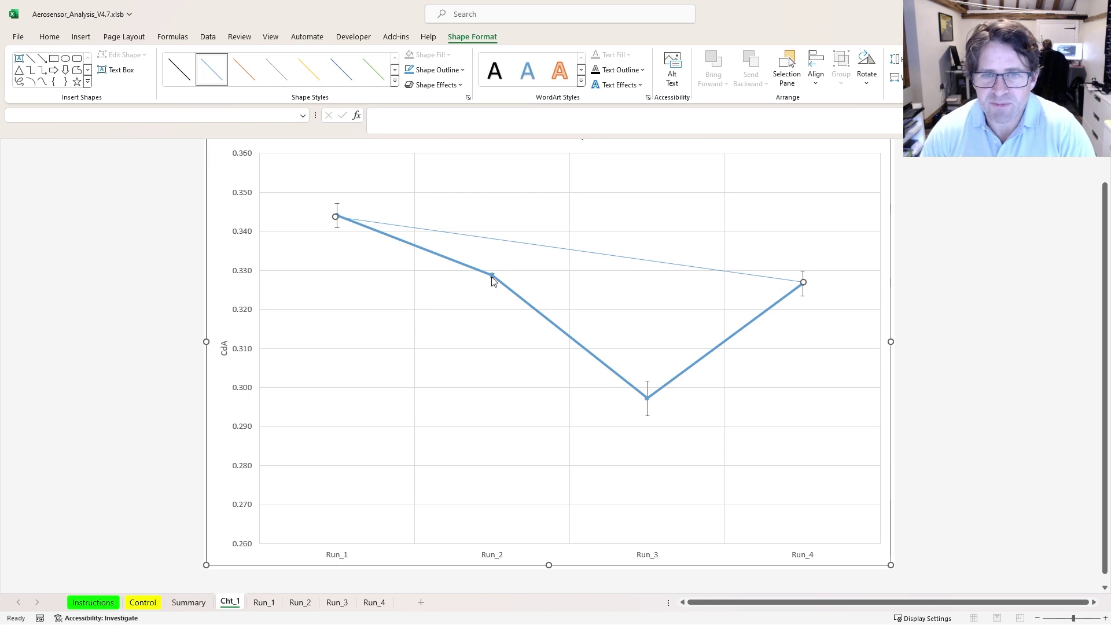
Select the plotted CdA data series, then the drawn Run_1 to Run_4 line
mouse_move(493, 282)
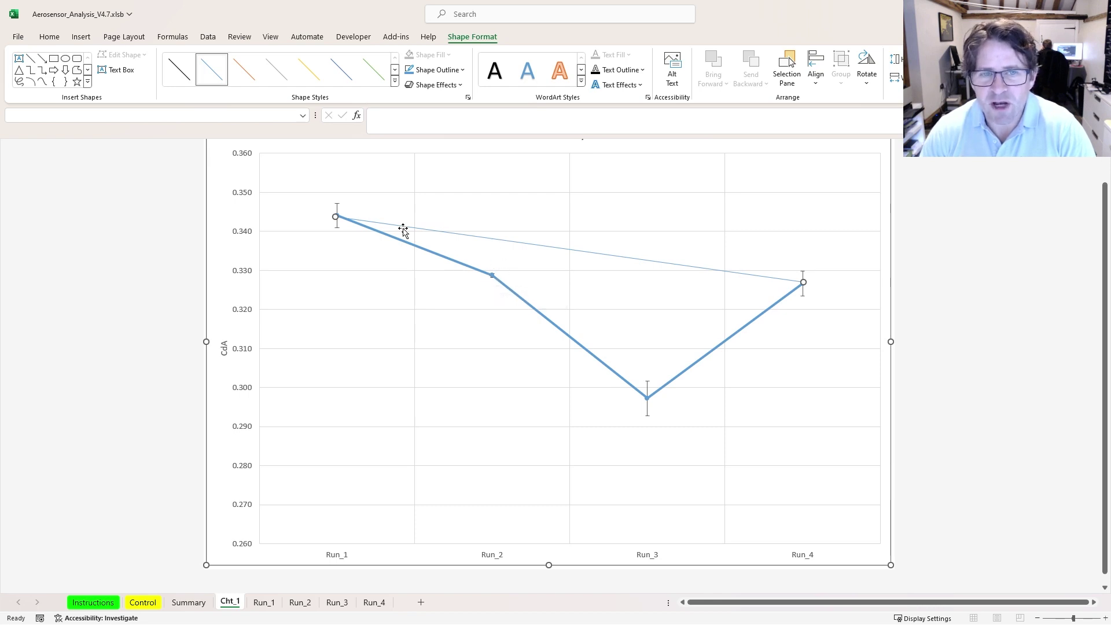
left_click(648, 400)
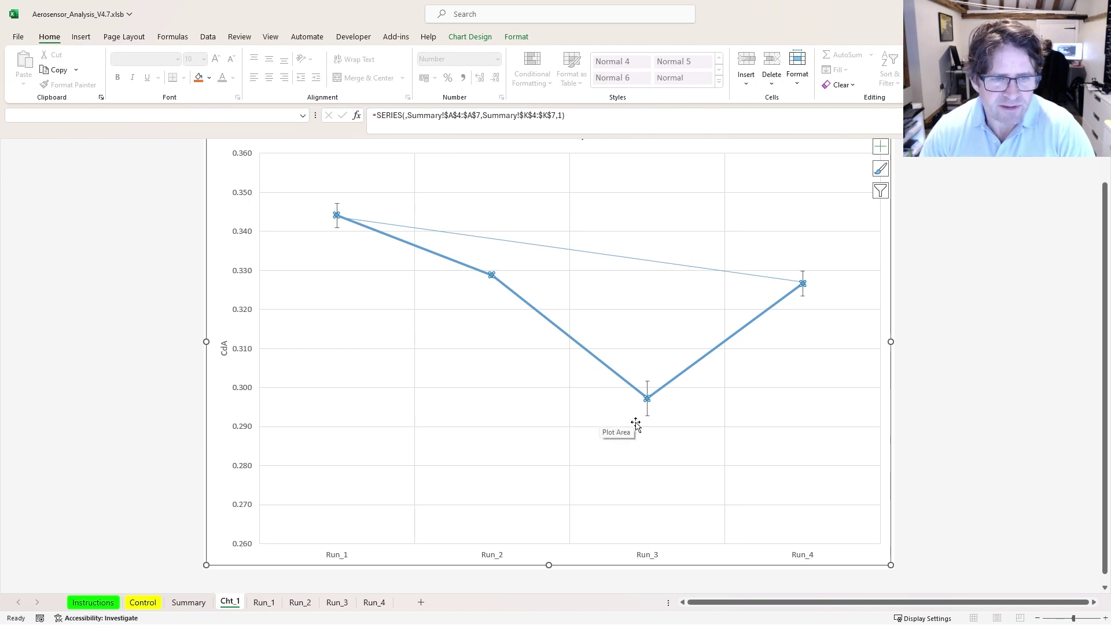
left_click(625, 259)
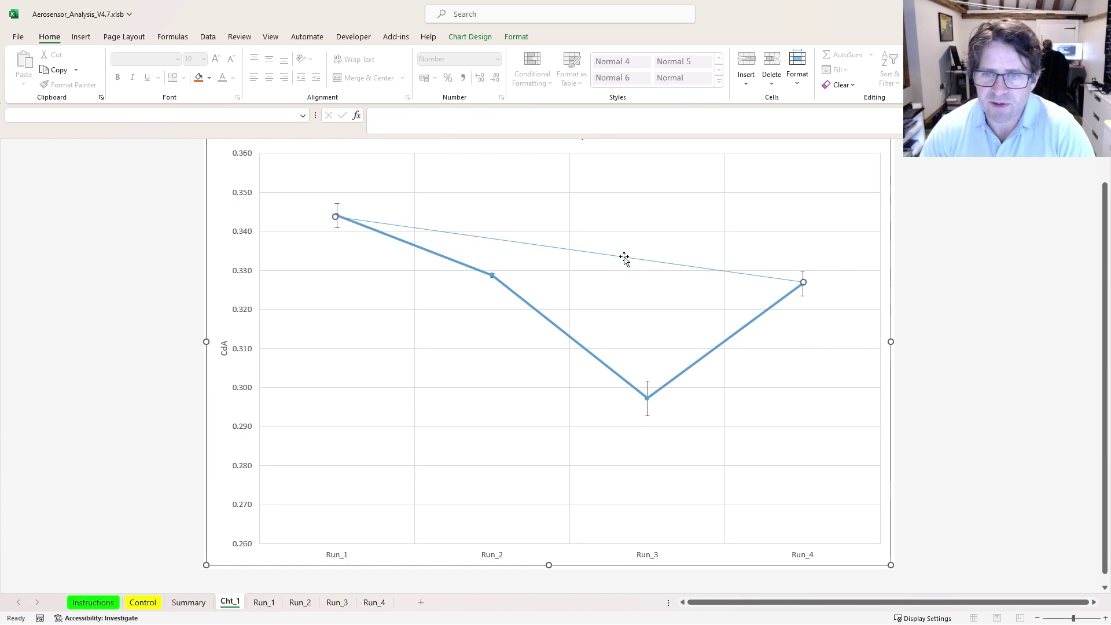
key("Delete")
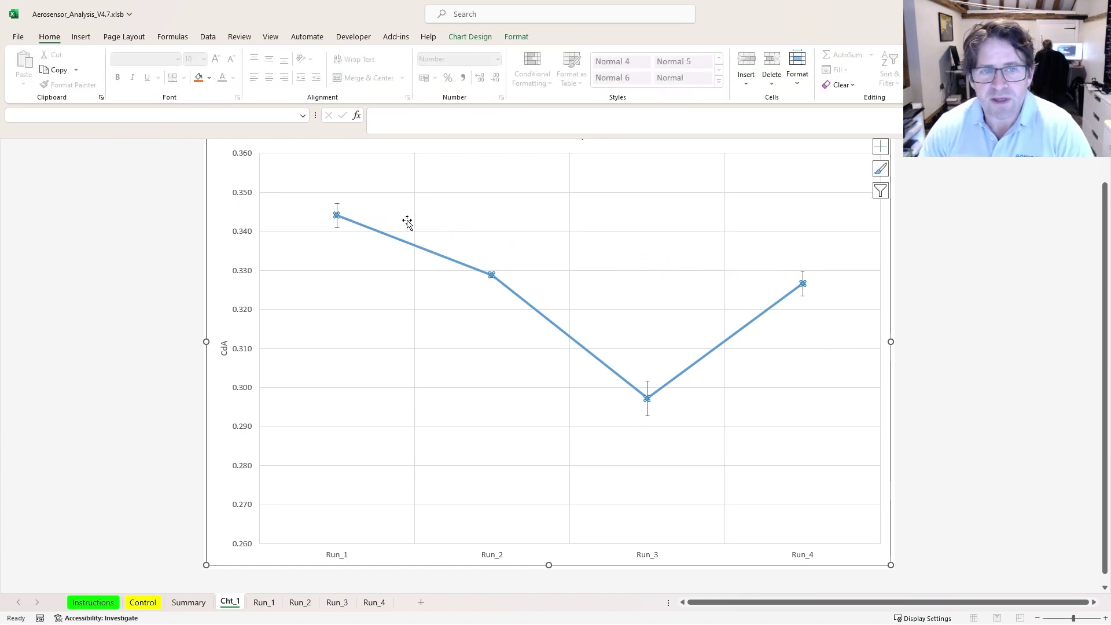
mouse_move(805, 284)
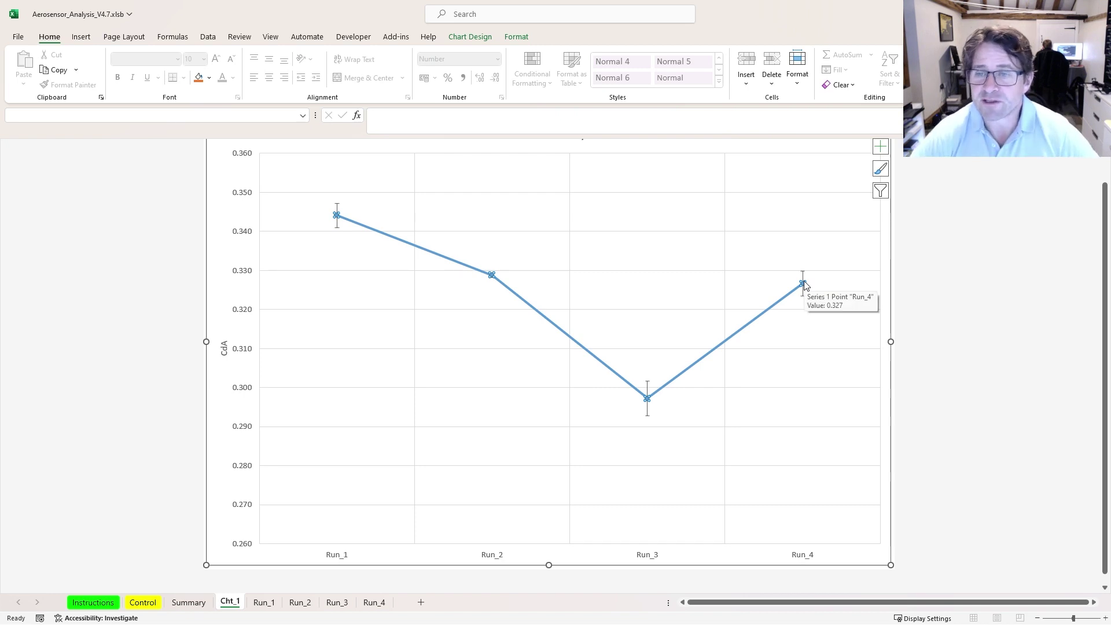